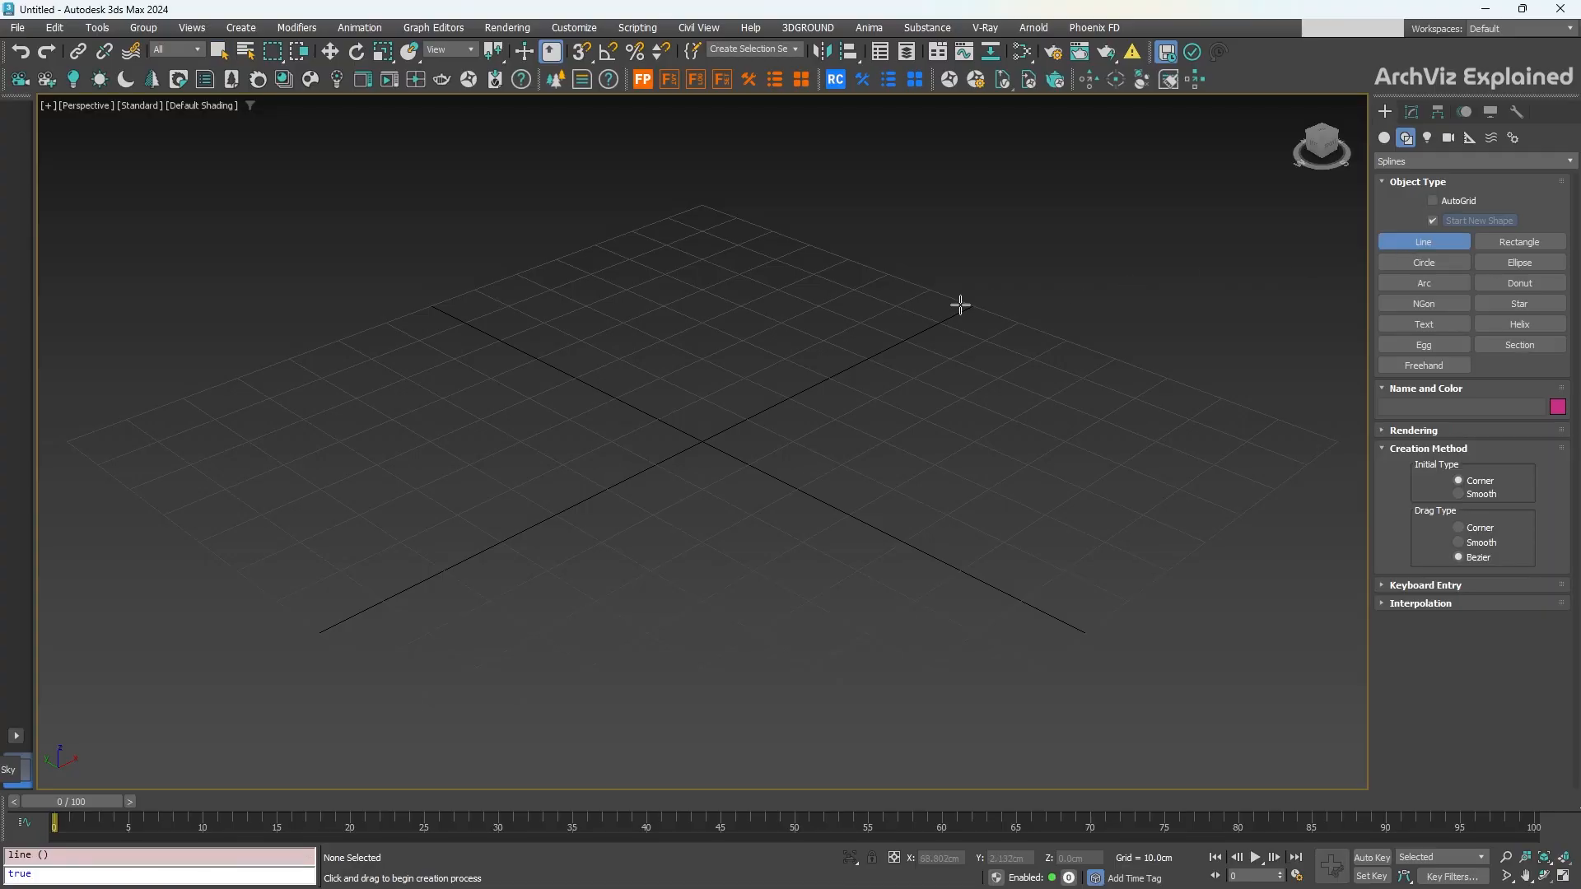
Step: Draw an open U-shaped line by placing four corner points
click(1314, 438)
scroll(770, 716, down, 5)
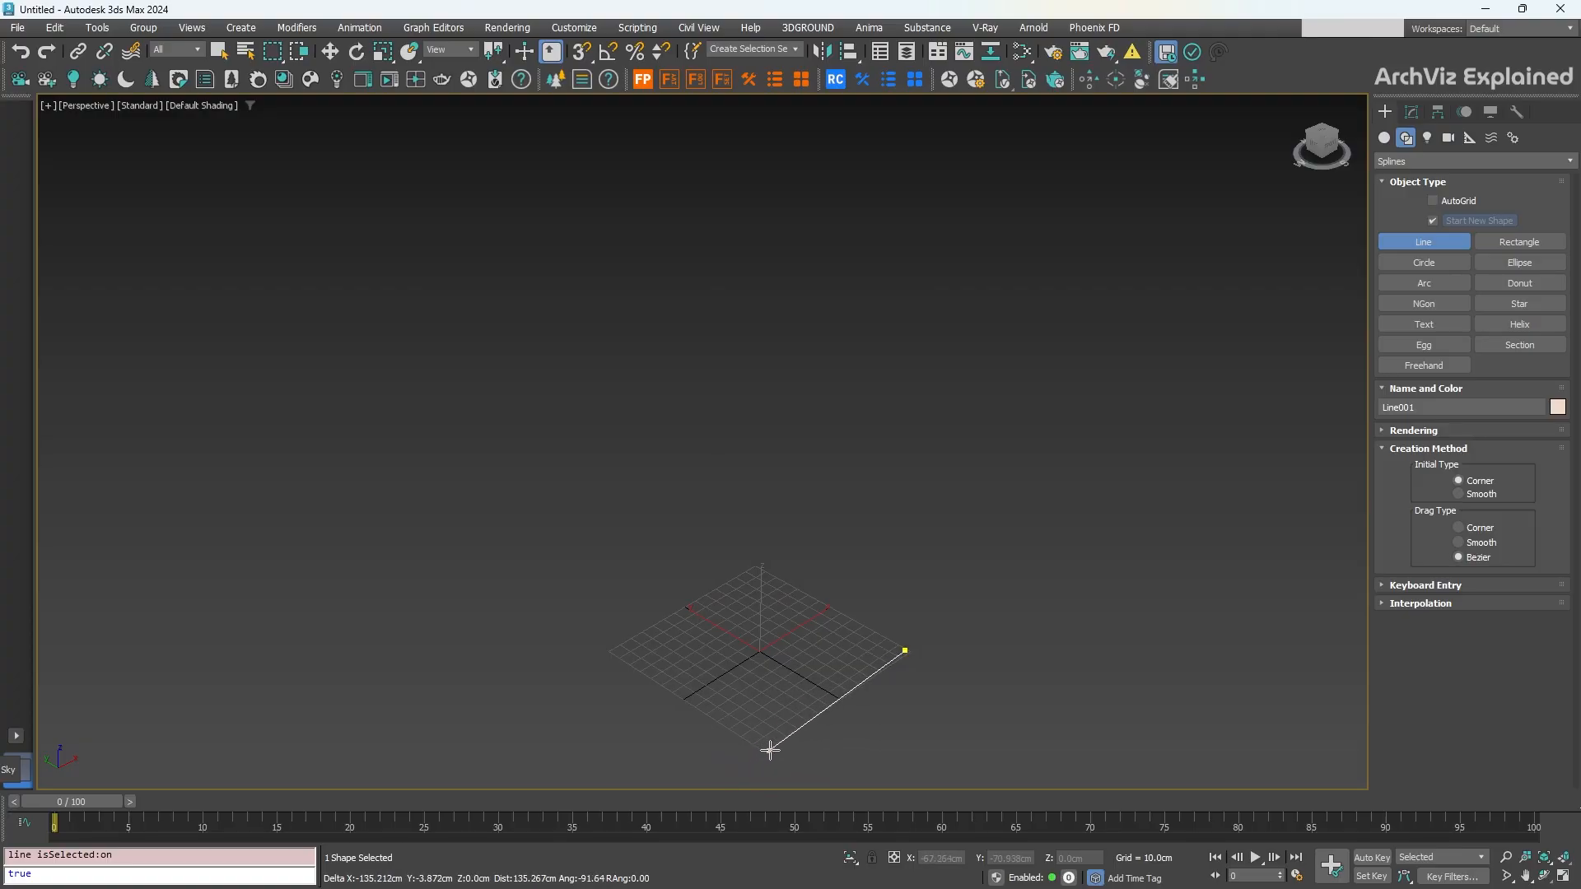
click(775, 745)
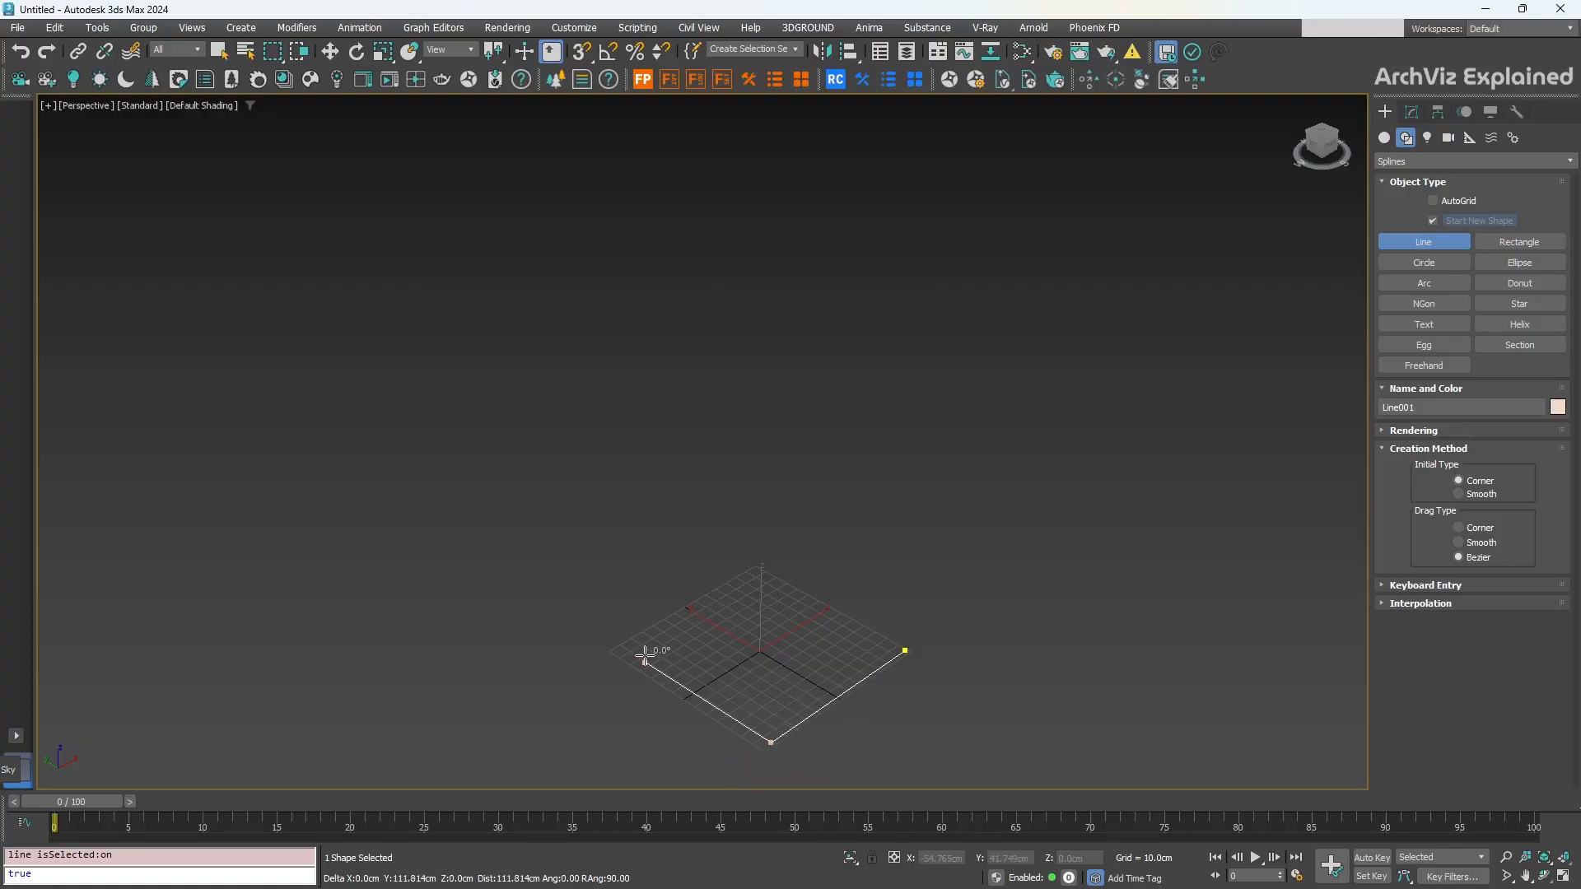
click(533, 593)
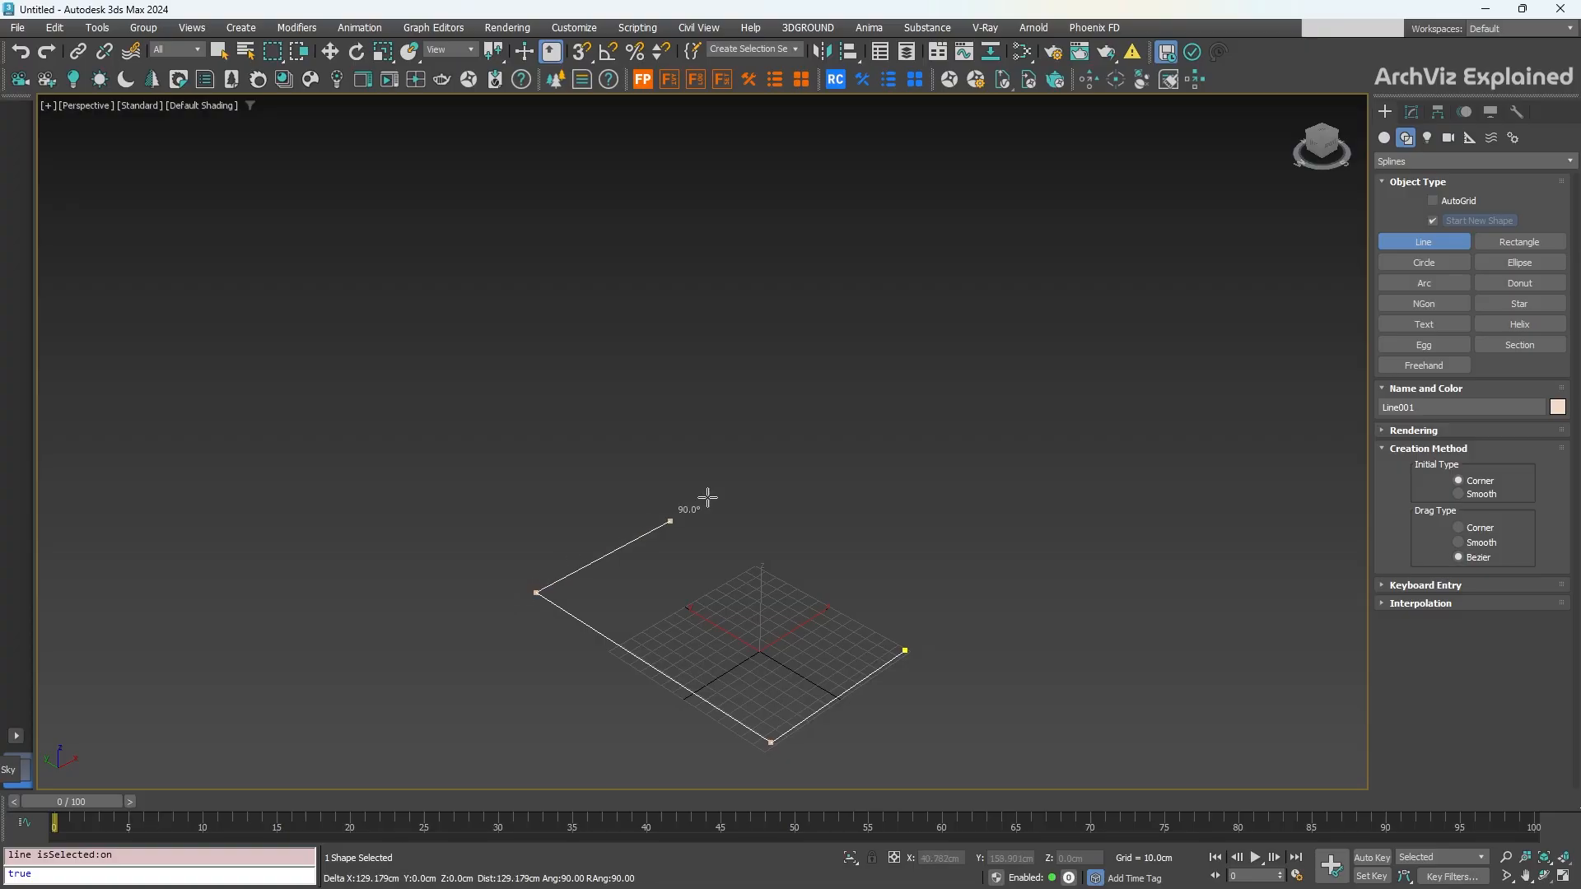
click(713, 497)
right_click(746, 494)
Step: Frame the line in the view, hide the home grid, and show its modifier stack
key(z)
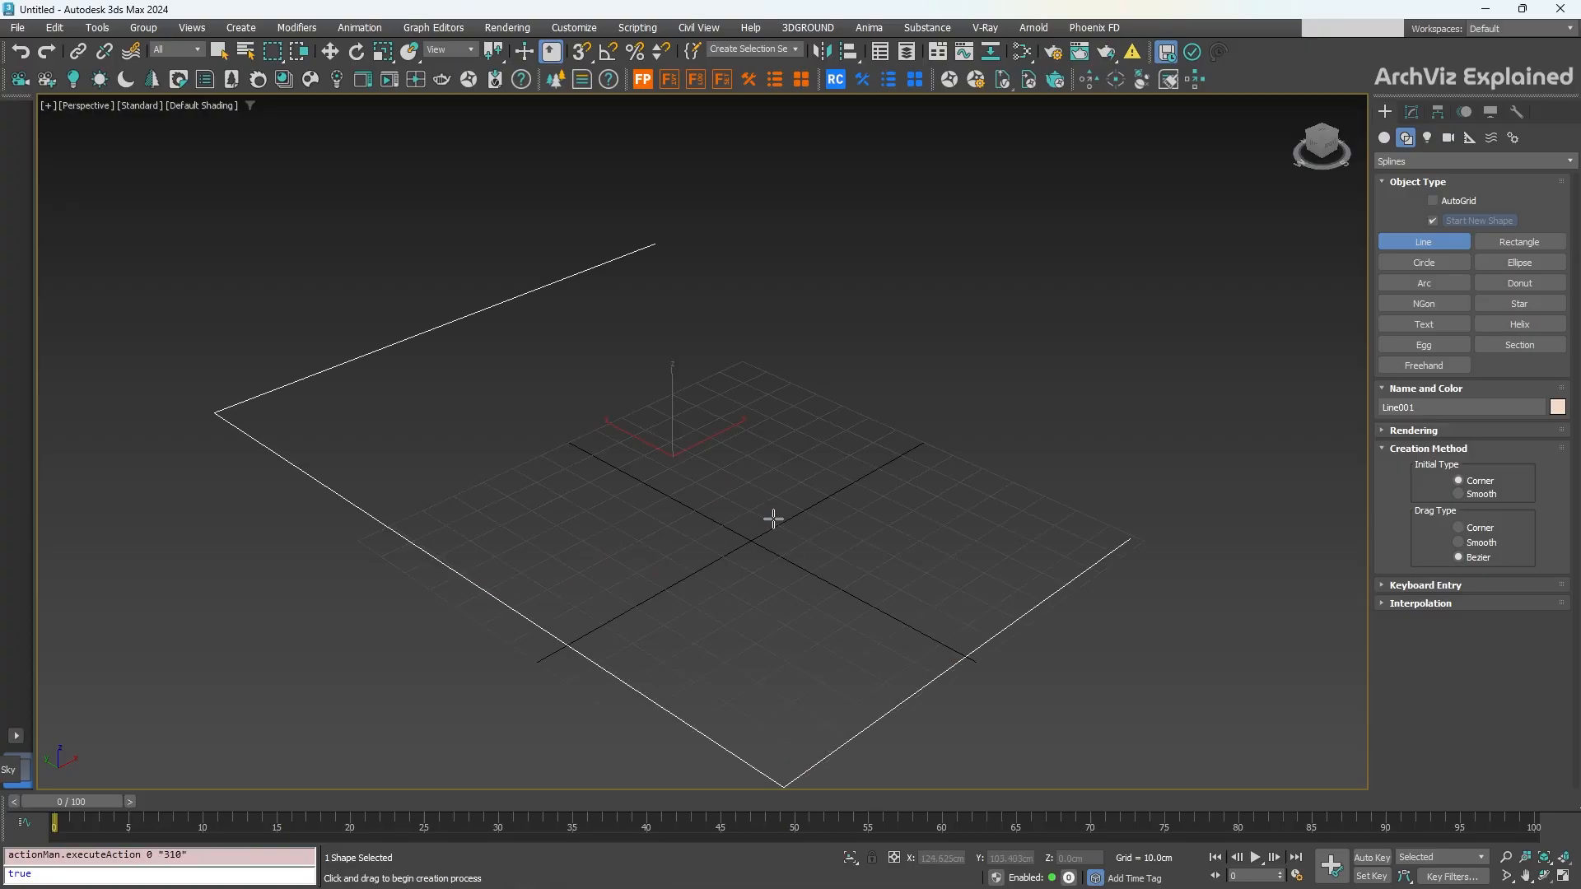
key(g)
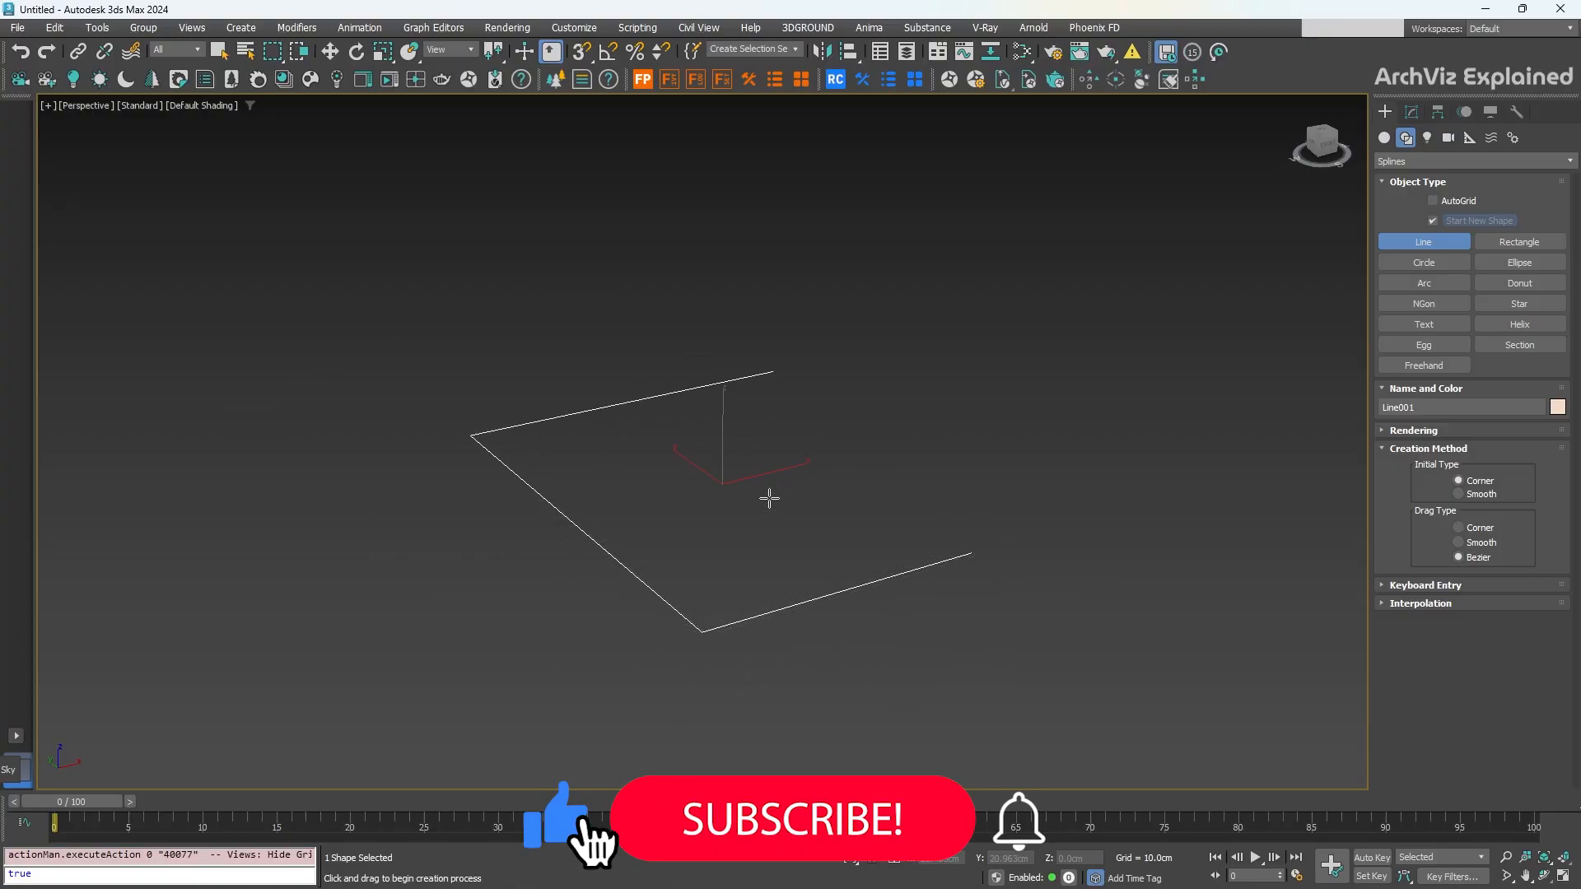
scroll(739, 531, up, 3)
middle_drag(739, 531, 736, 478)
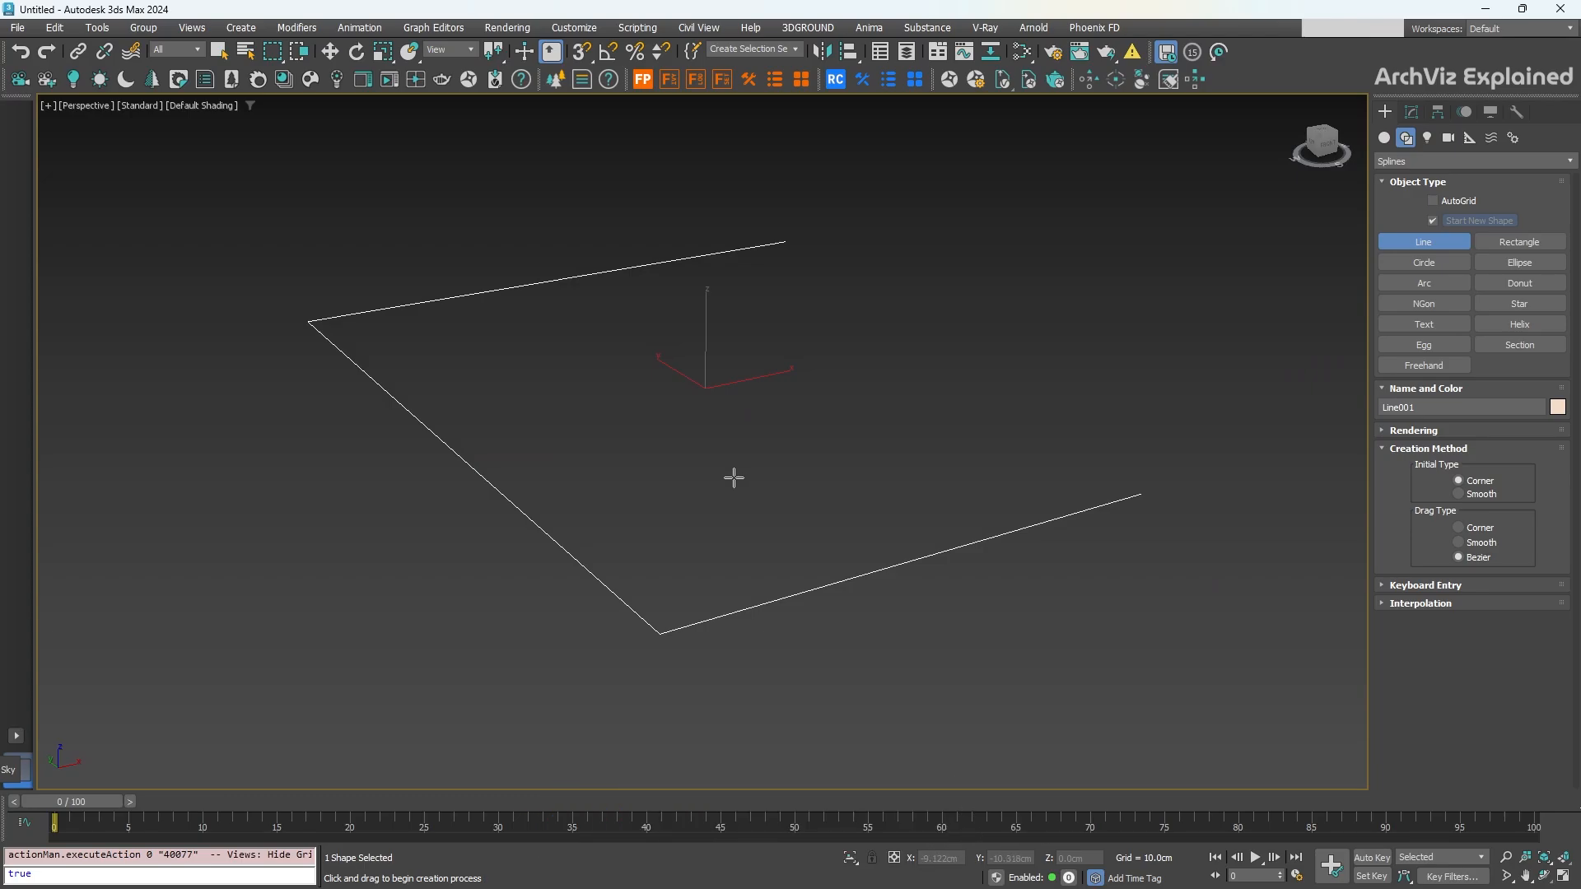
click(1412, 113)
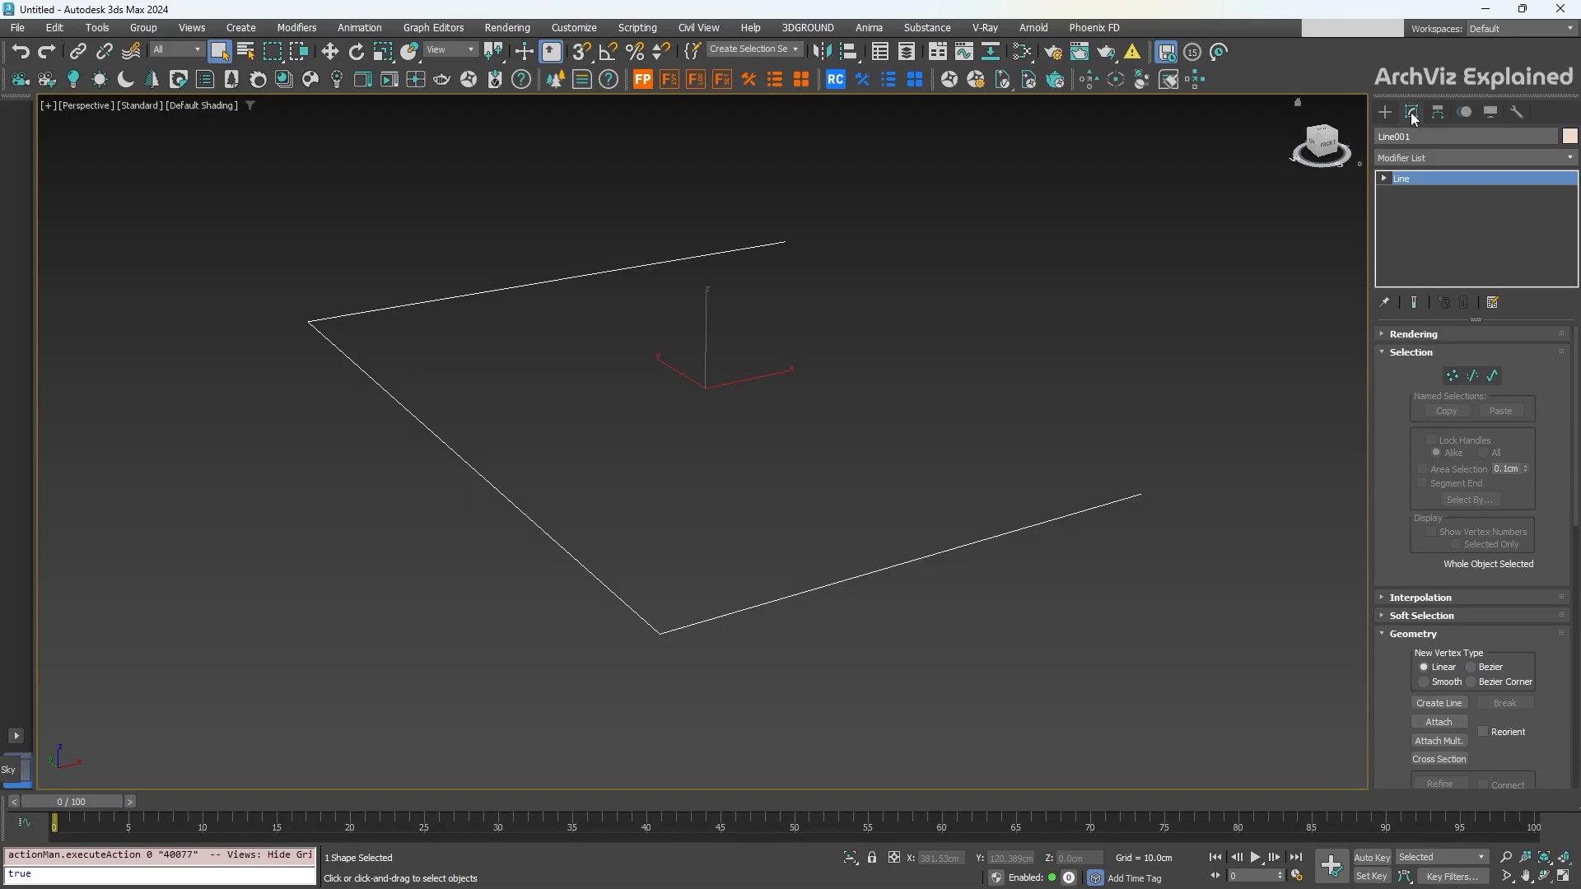
Step: Add a Sweep modifier to Line001, giving it the built-in Angle profile, and orbit to inspect it
click(1412, 158)
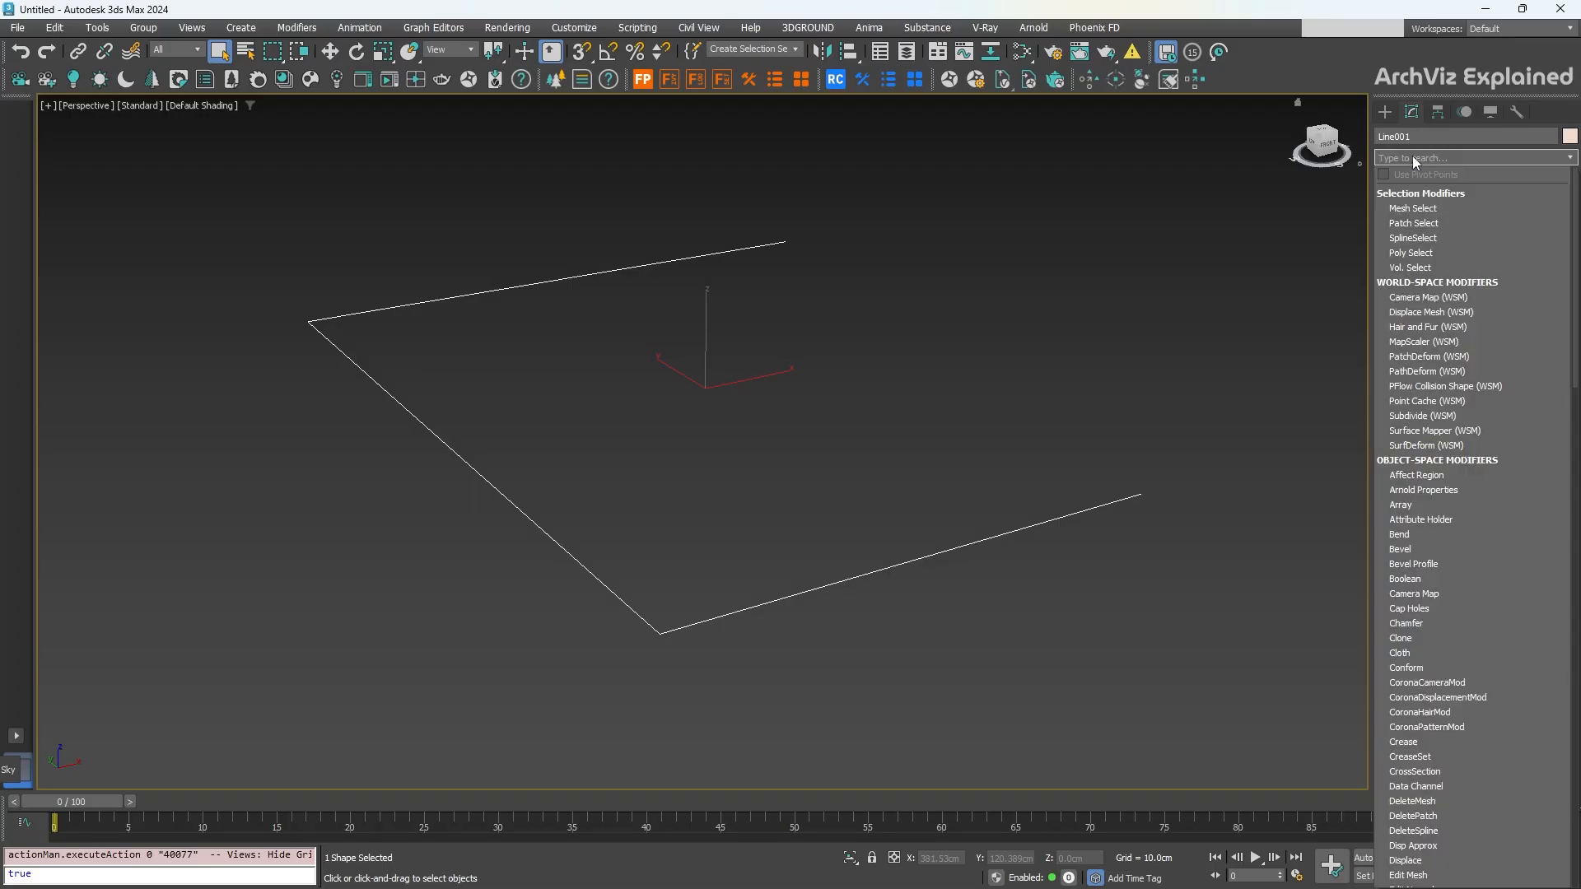
text(sw)
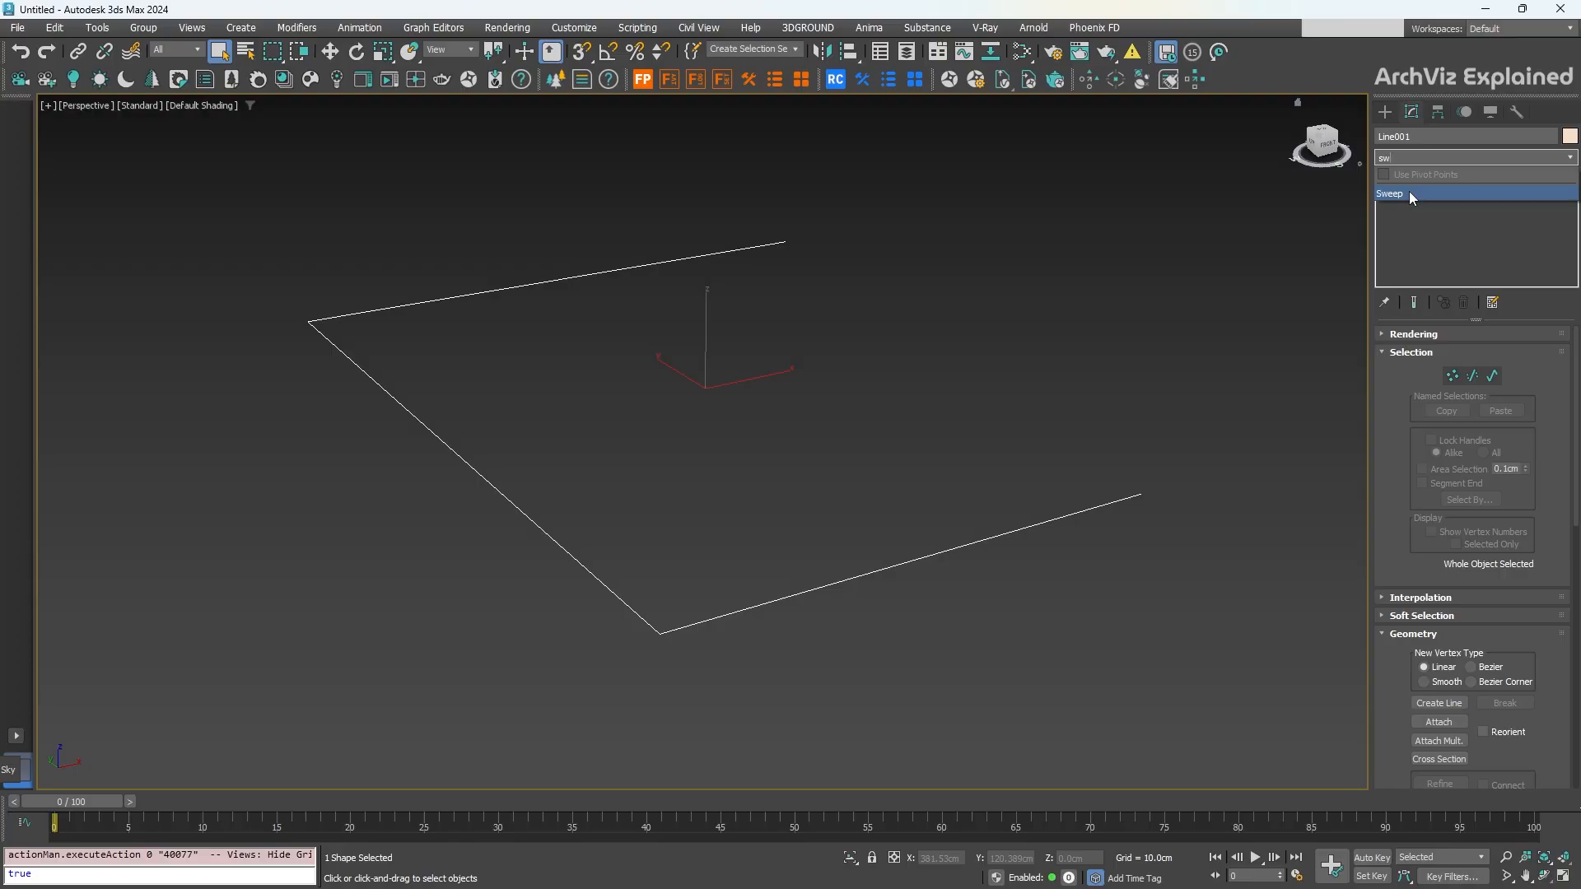
click(1409, 193)
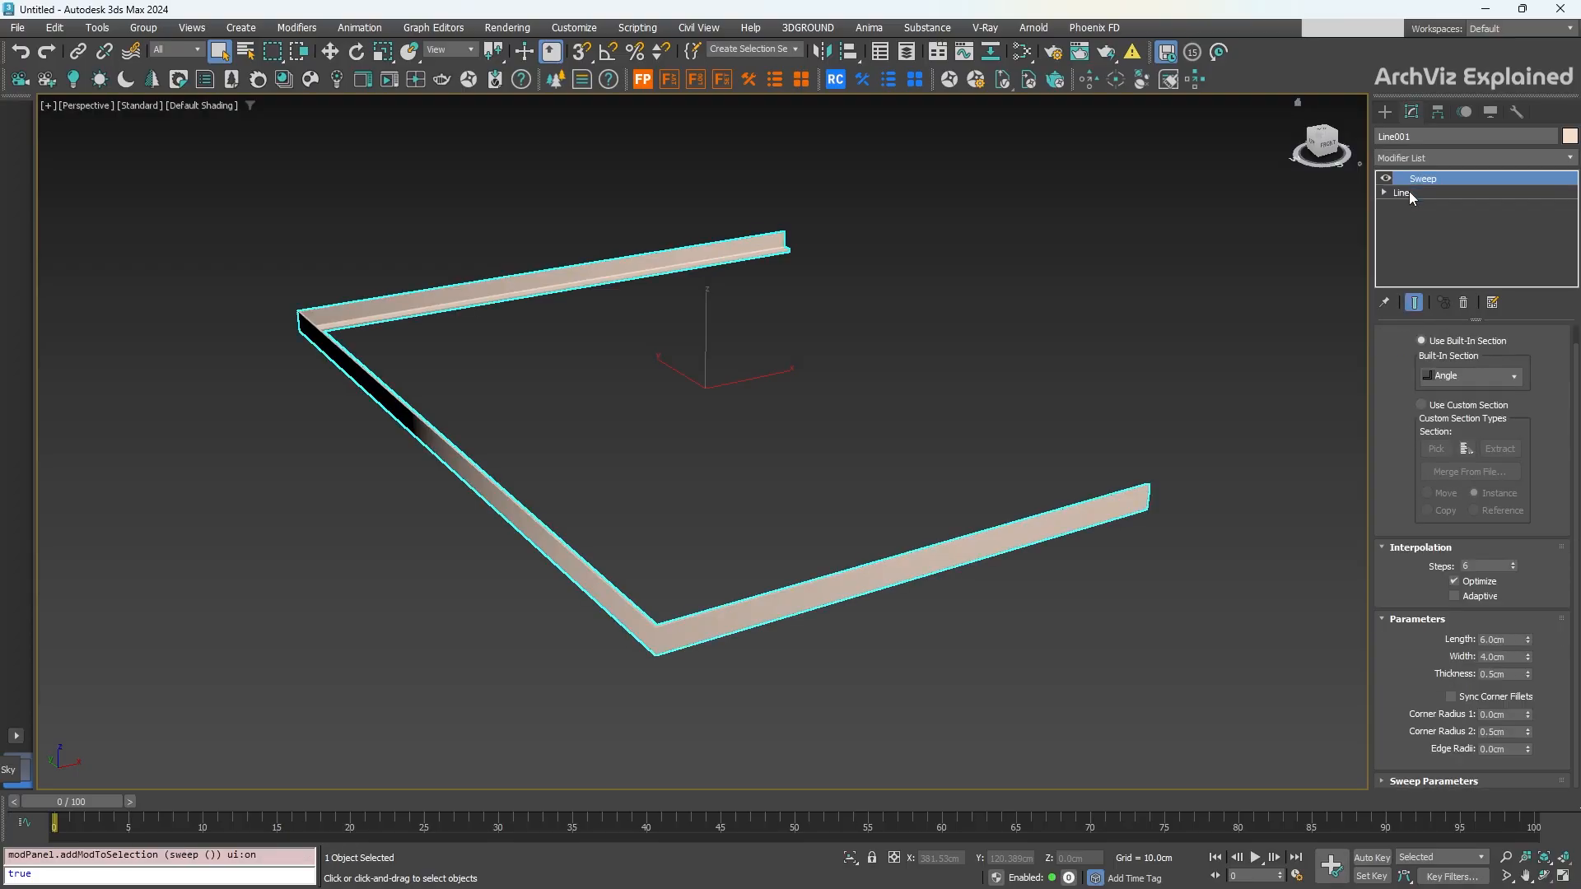
alt+middle_drag(819, 440, 698, 436)
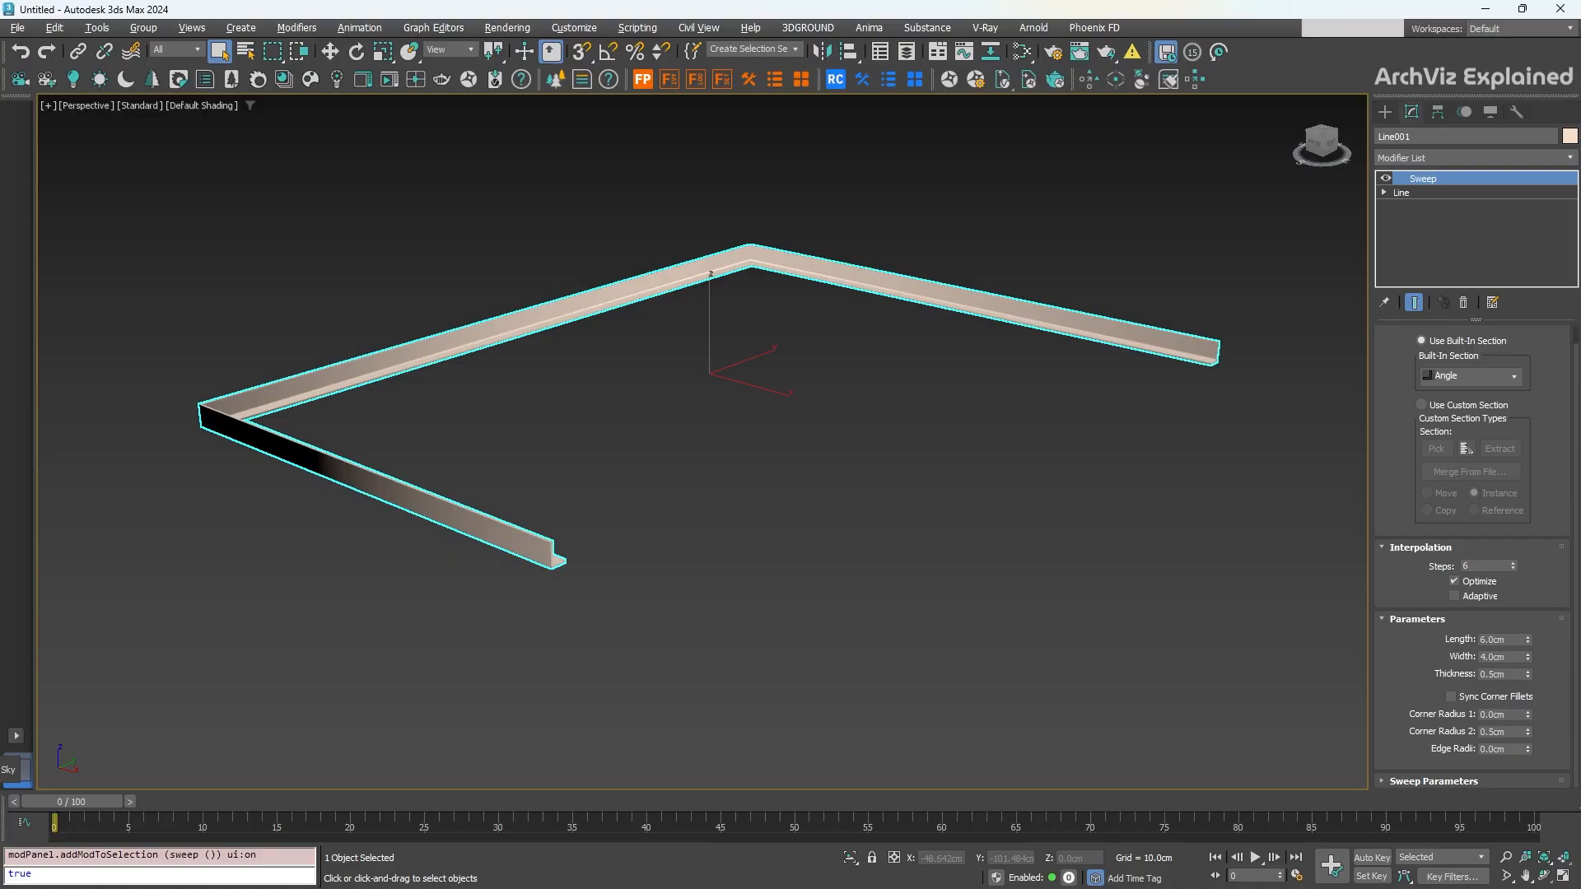
scroll(699, 463, up, 4)
middle_drag(698, 462, 756, 494)
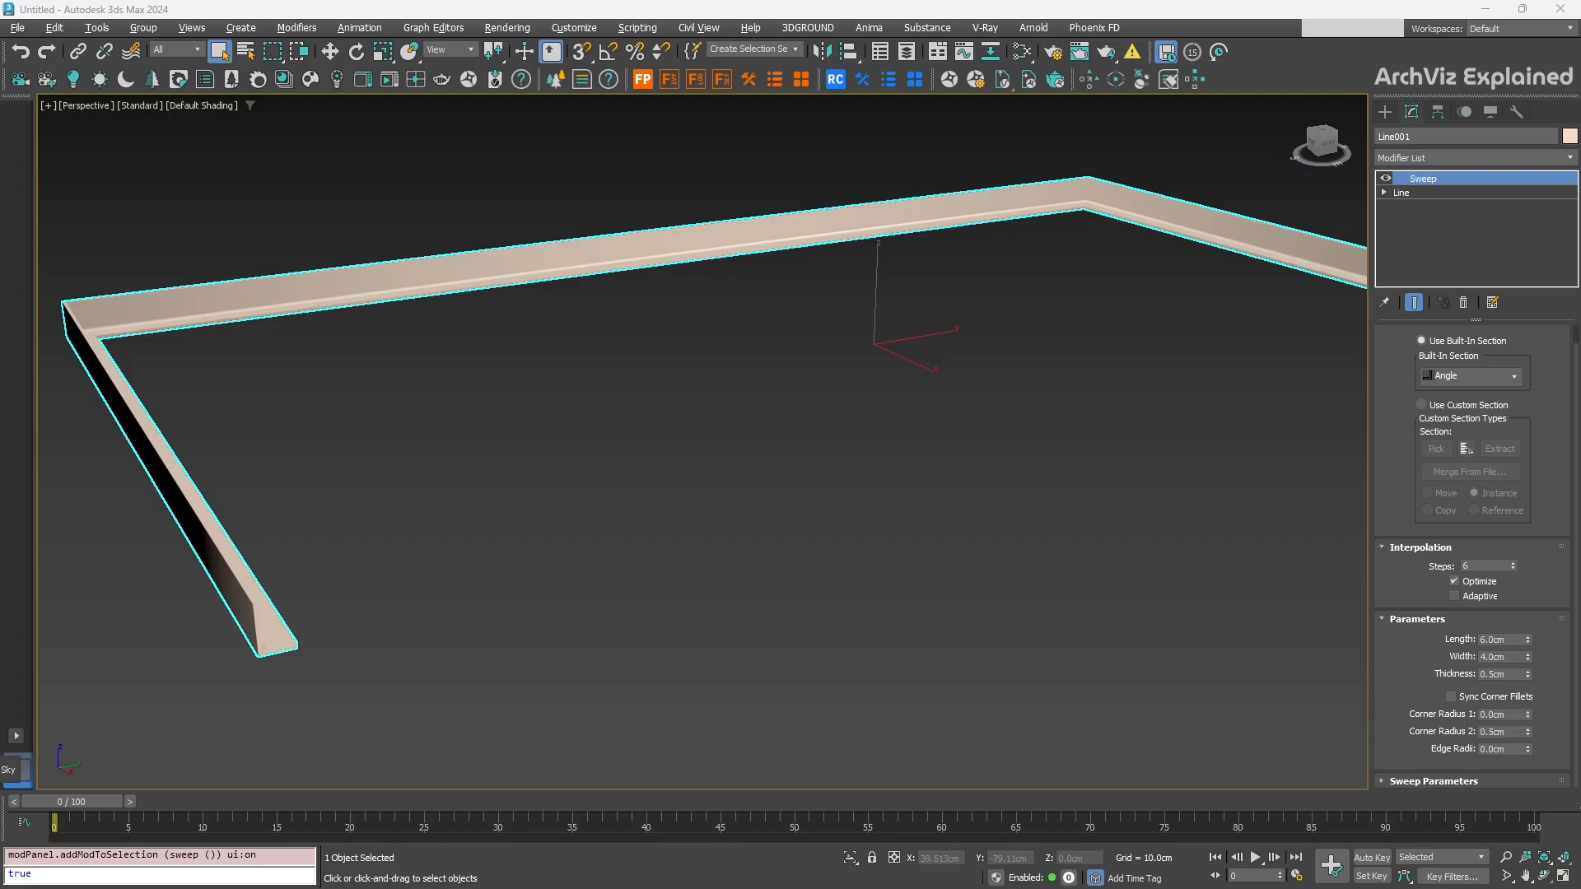
Step: Preview the built-in sweep sections, starting with Bar, on the molding
click(1511, 377)
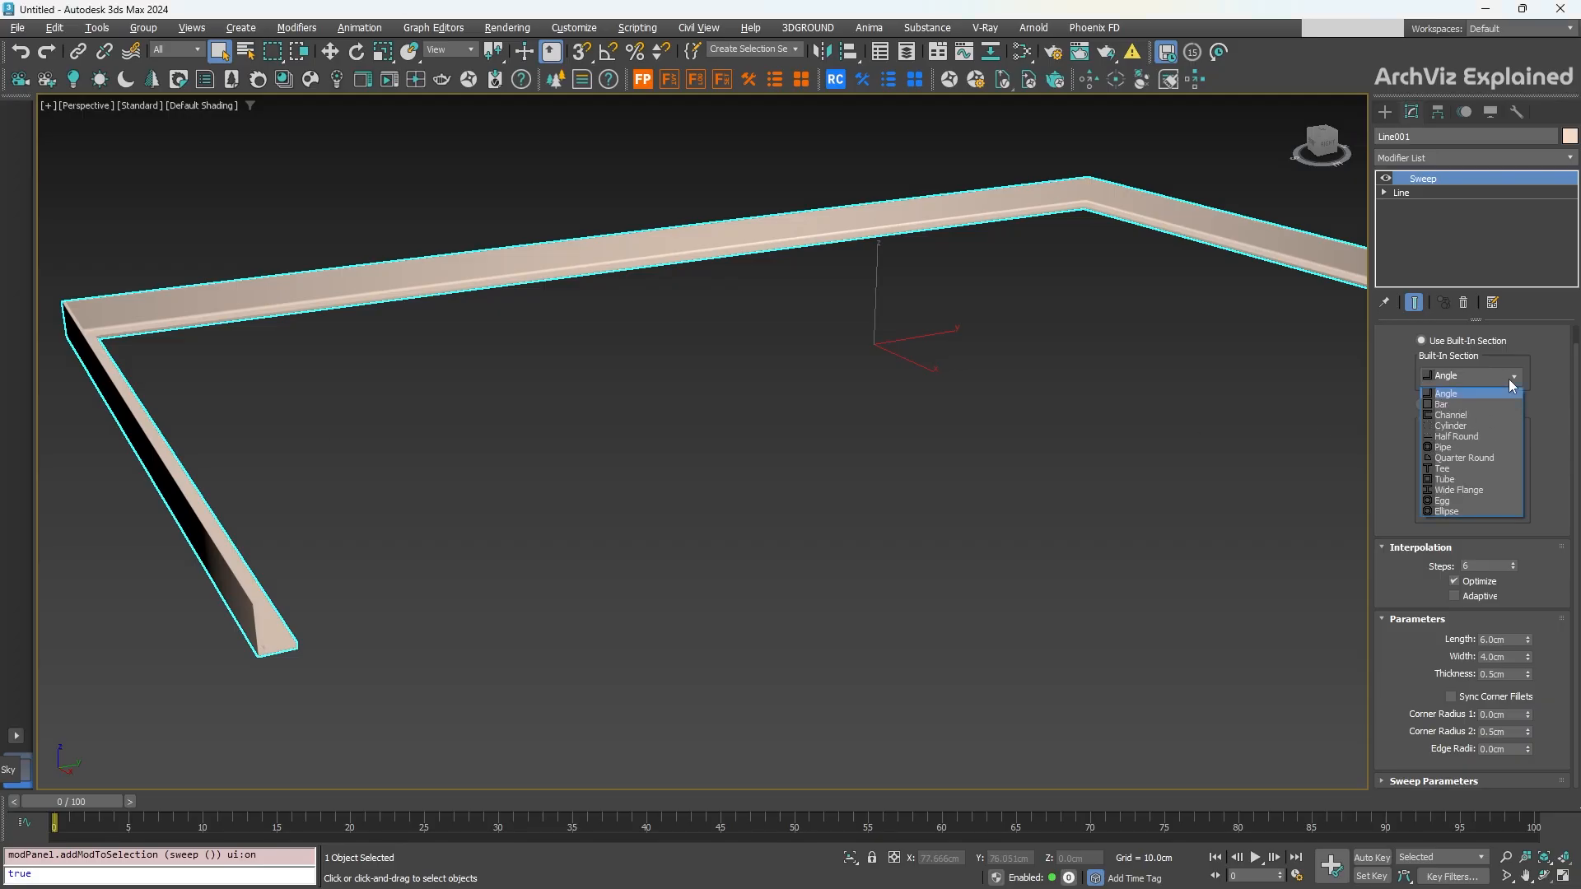
click(1471, 405)
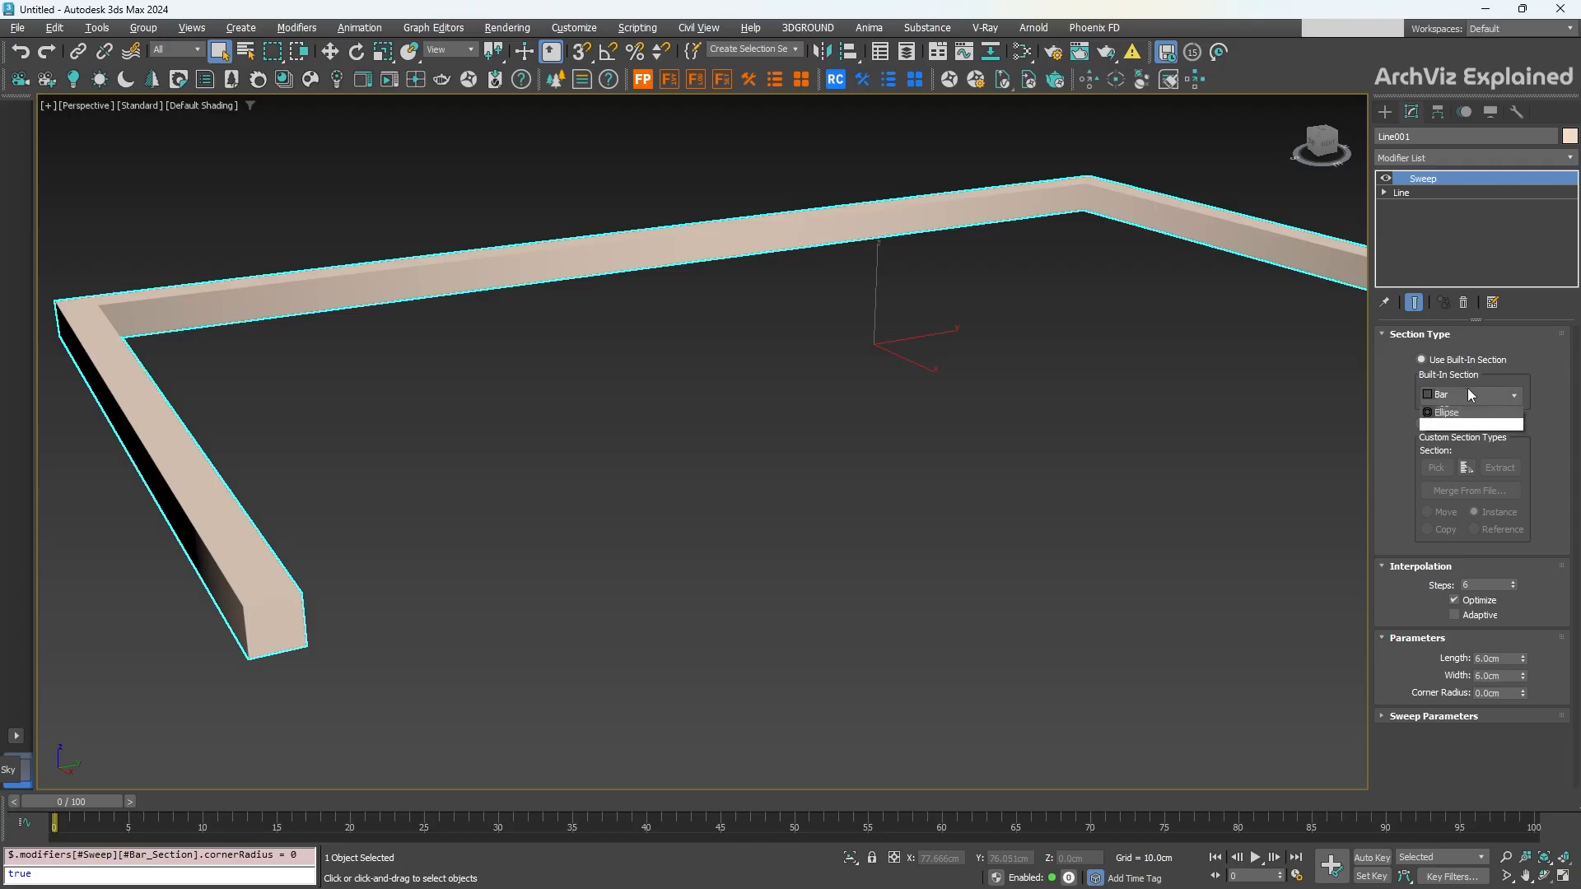
click(1467, 388)
click(1462, 433)
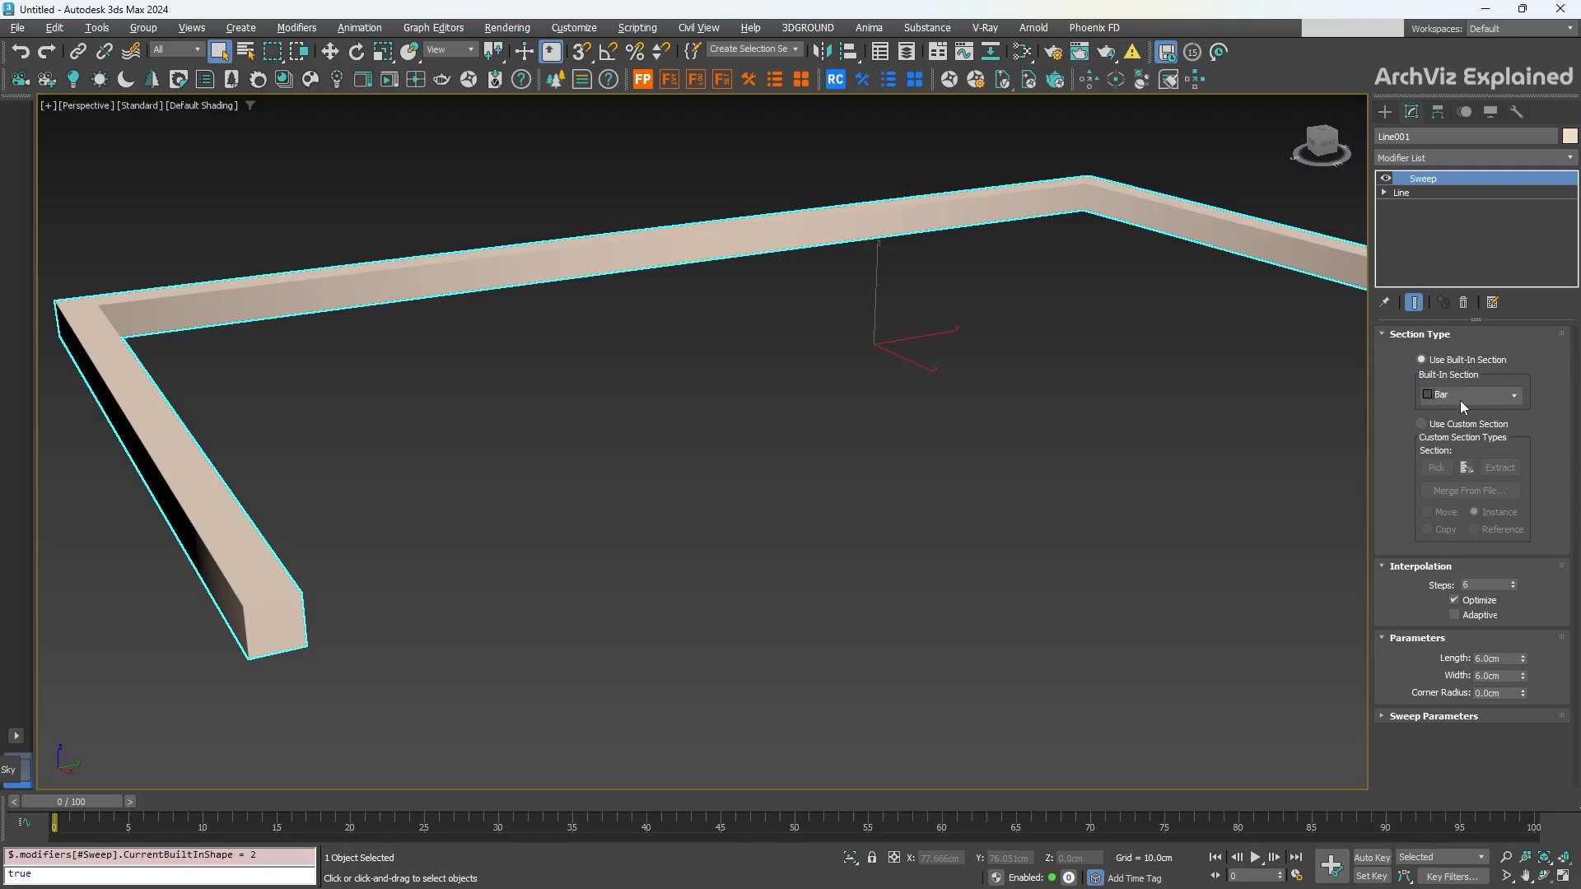
scroll(1462, 403, down, 1)
scroll(1479, 400, down, 1)
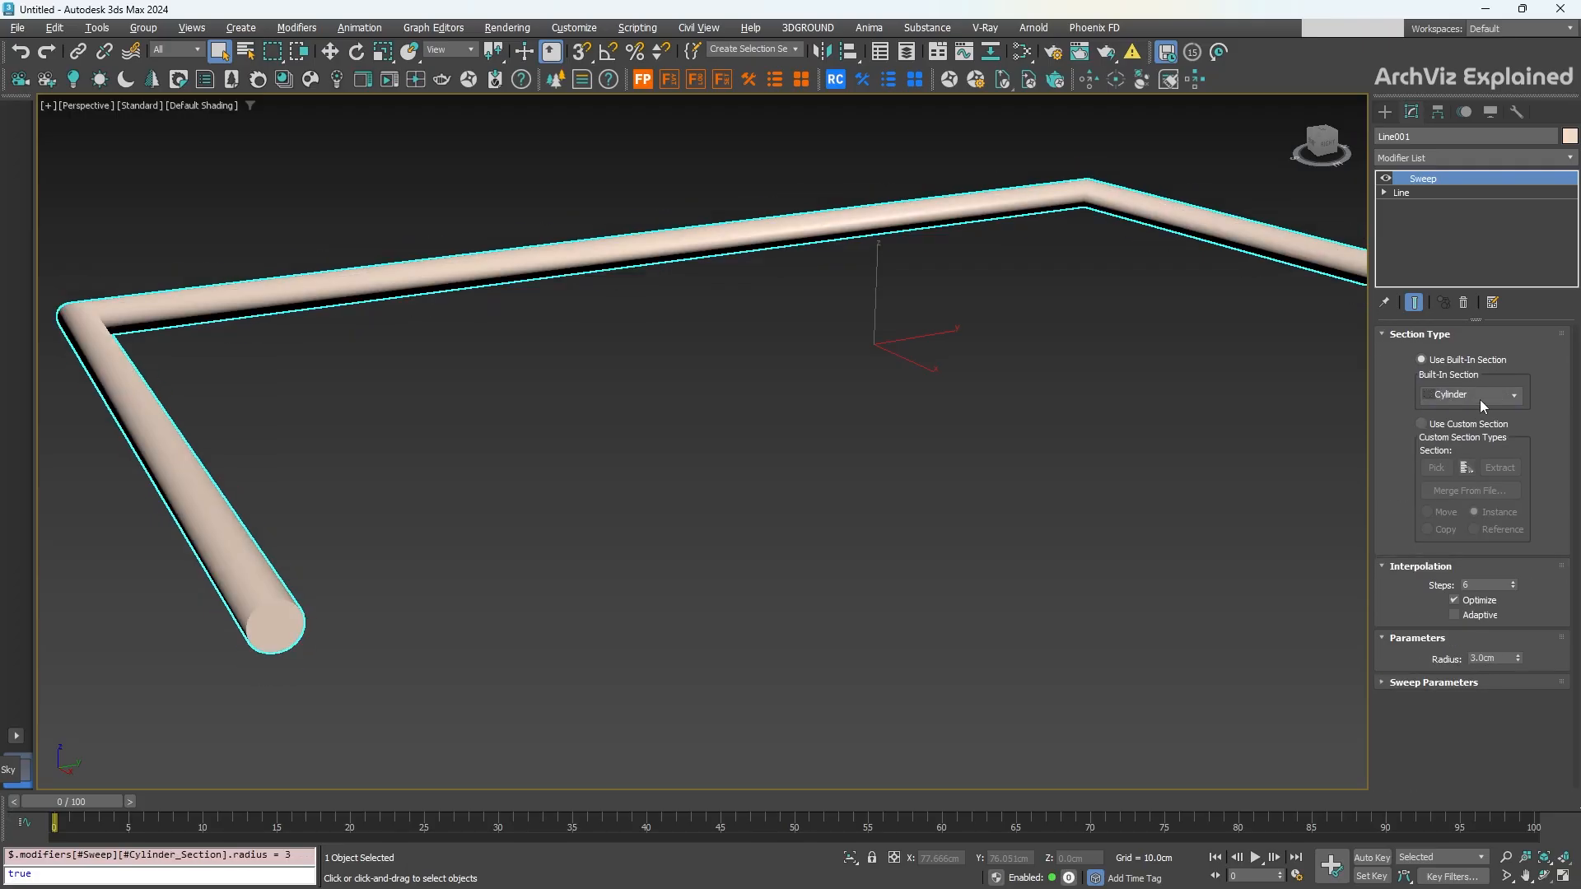
scroll(1479, 399, down, 1)
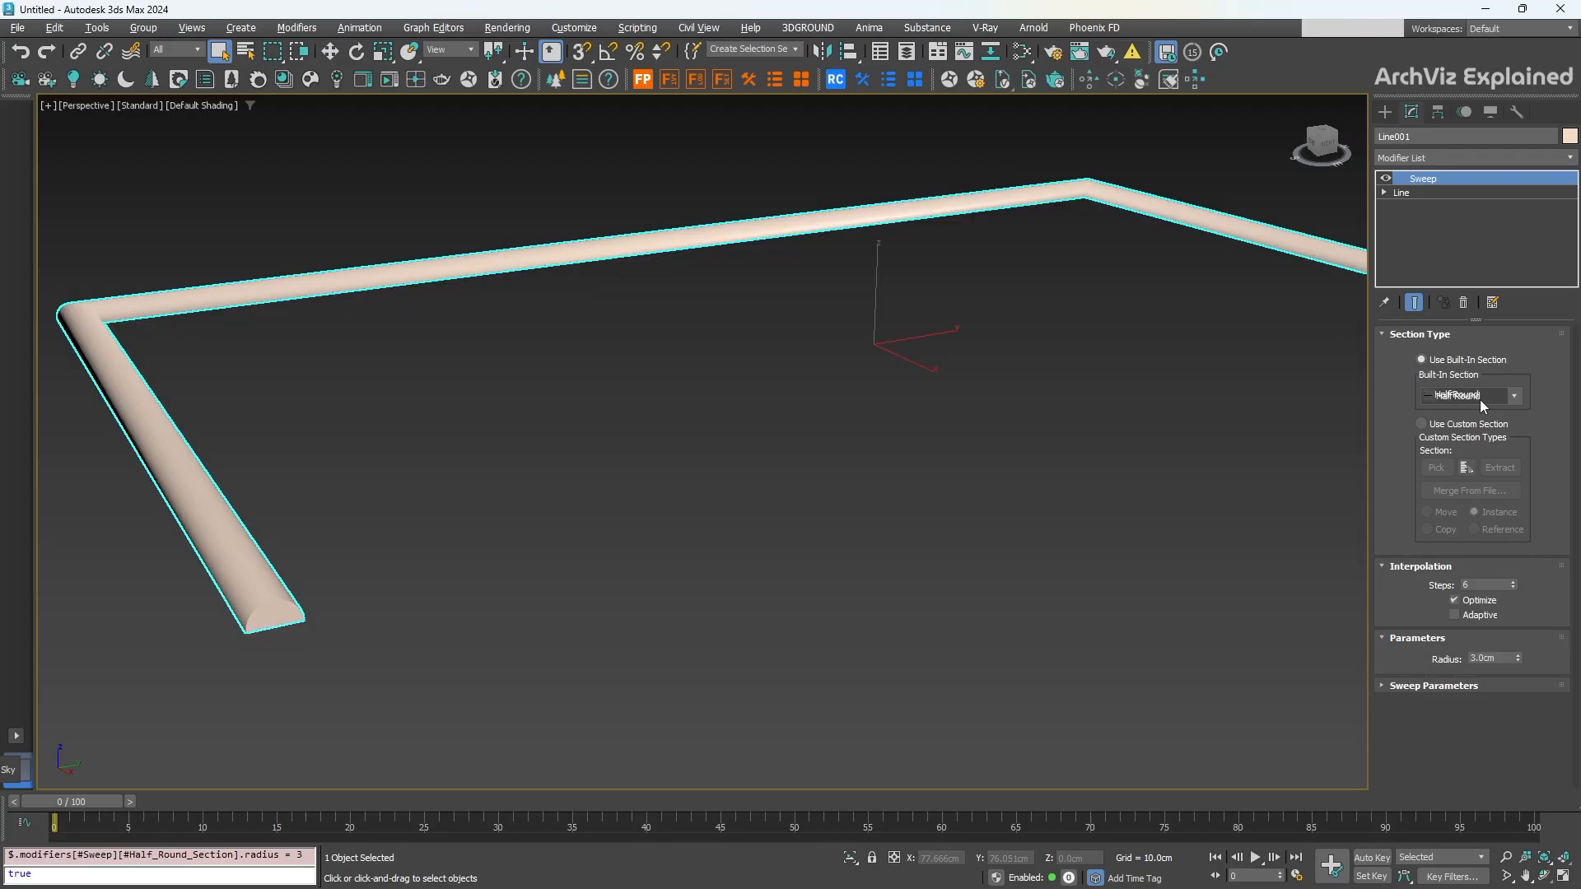
scroll(1480, 398, down, 1)
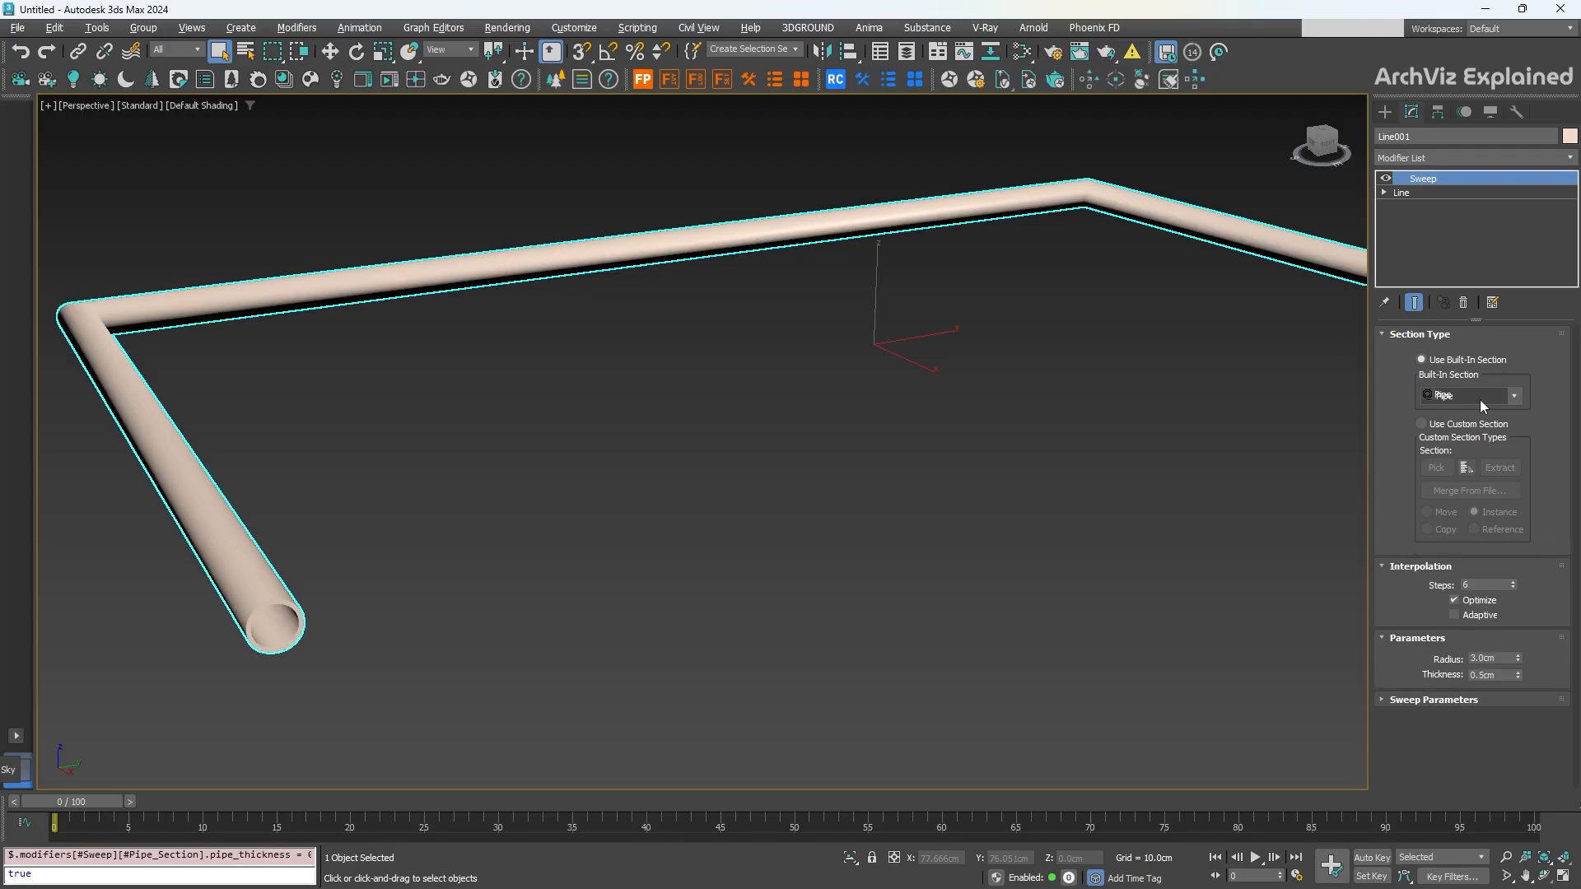
scroll(1479, 399, down, 1)
click(1480, 398)
click(1479, 398)
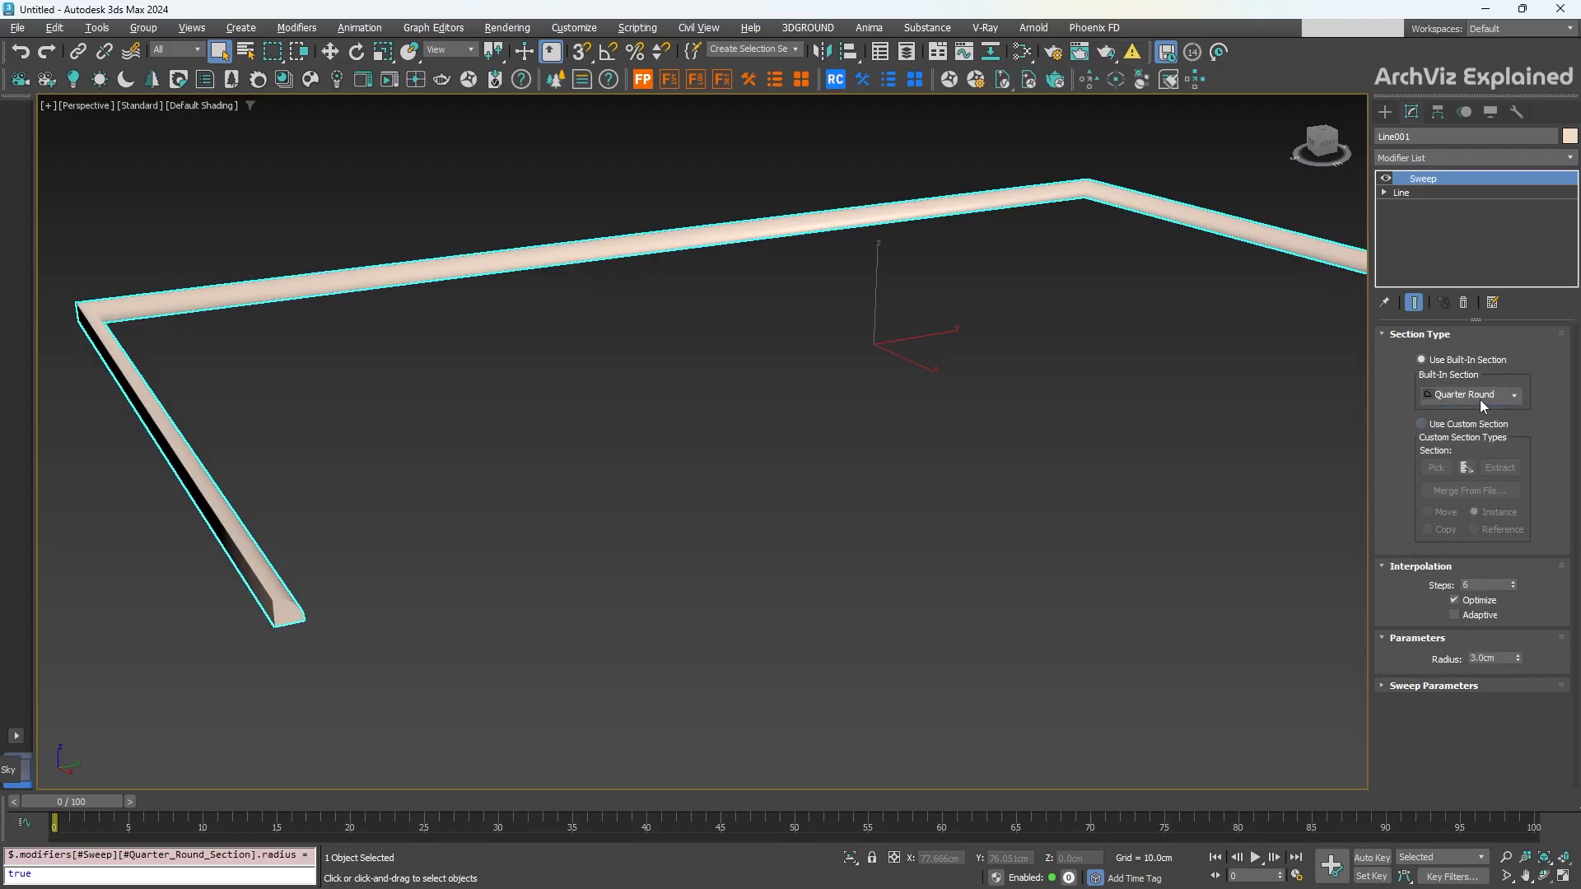
scroll(1480, 399, down, 1)
Step: Choose the built-in Tube section (6.0cm by 6.0cm, 0.5cm thick)
click(1479, 399)
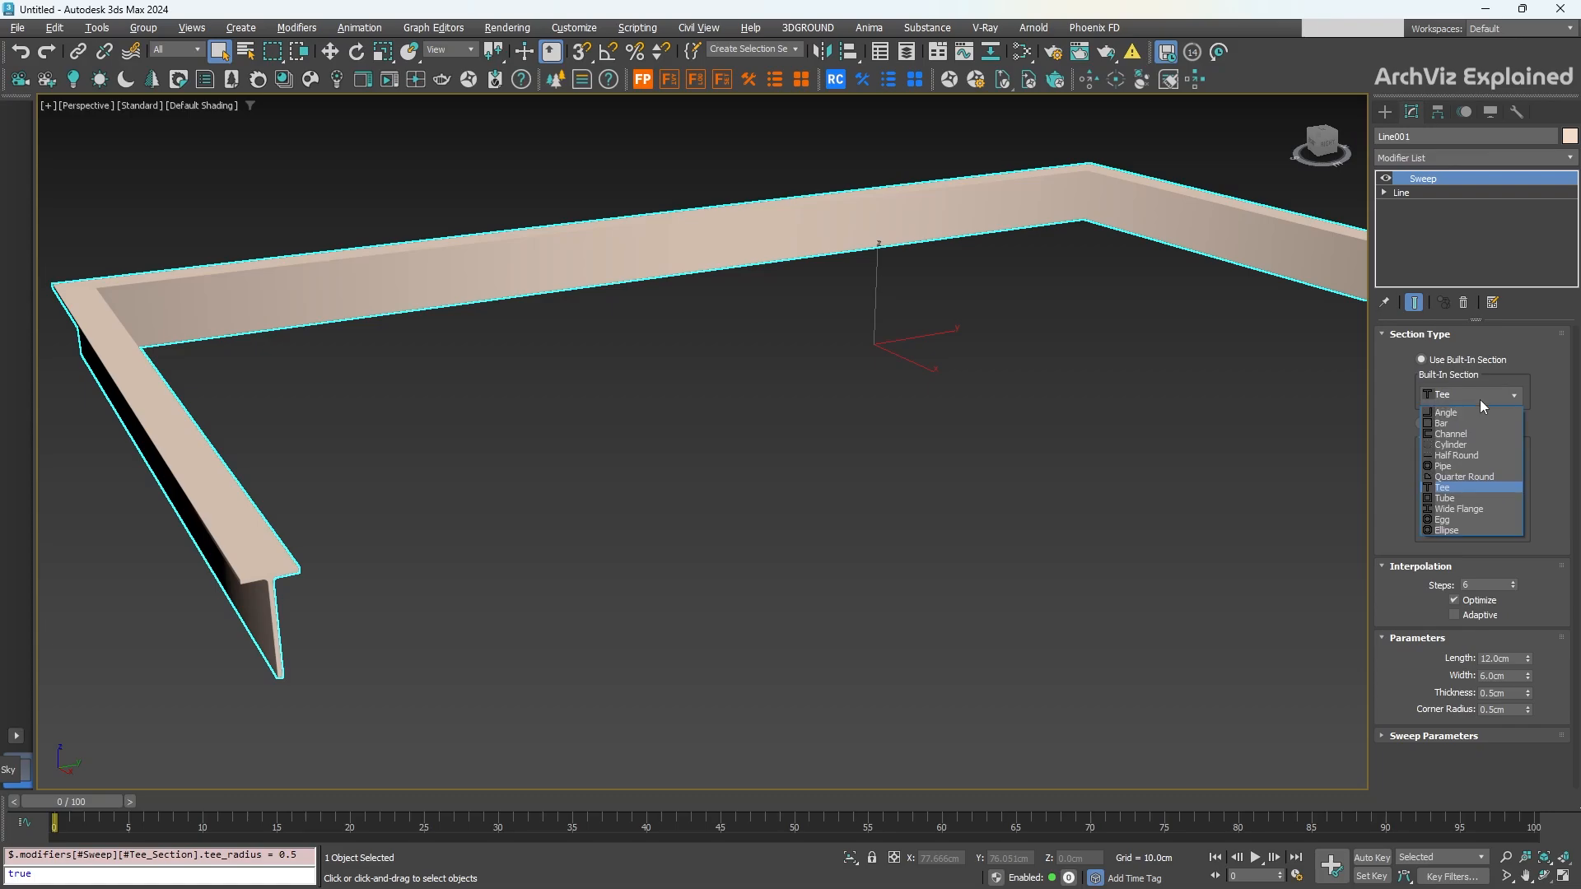
click(1451, 498)
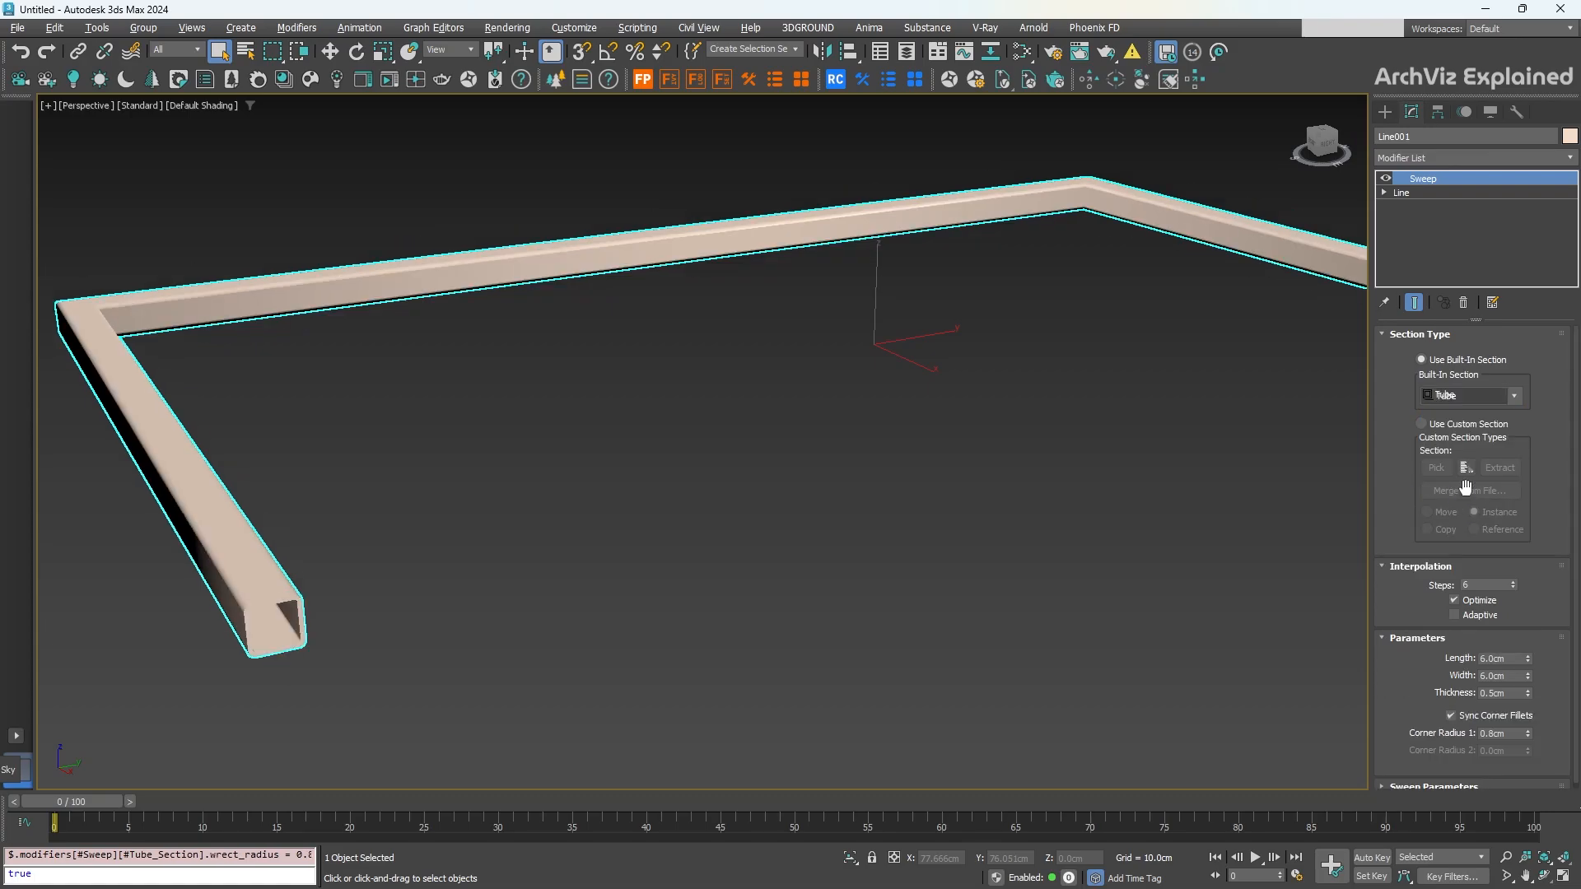
click(1478, 394)
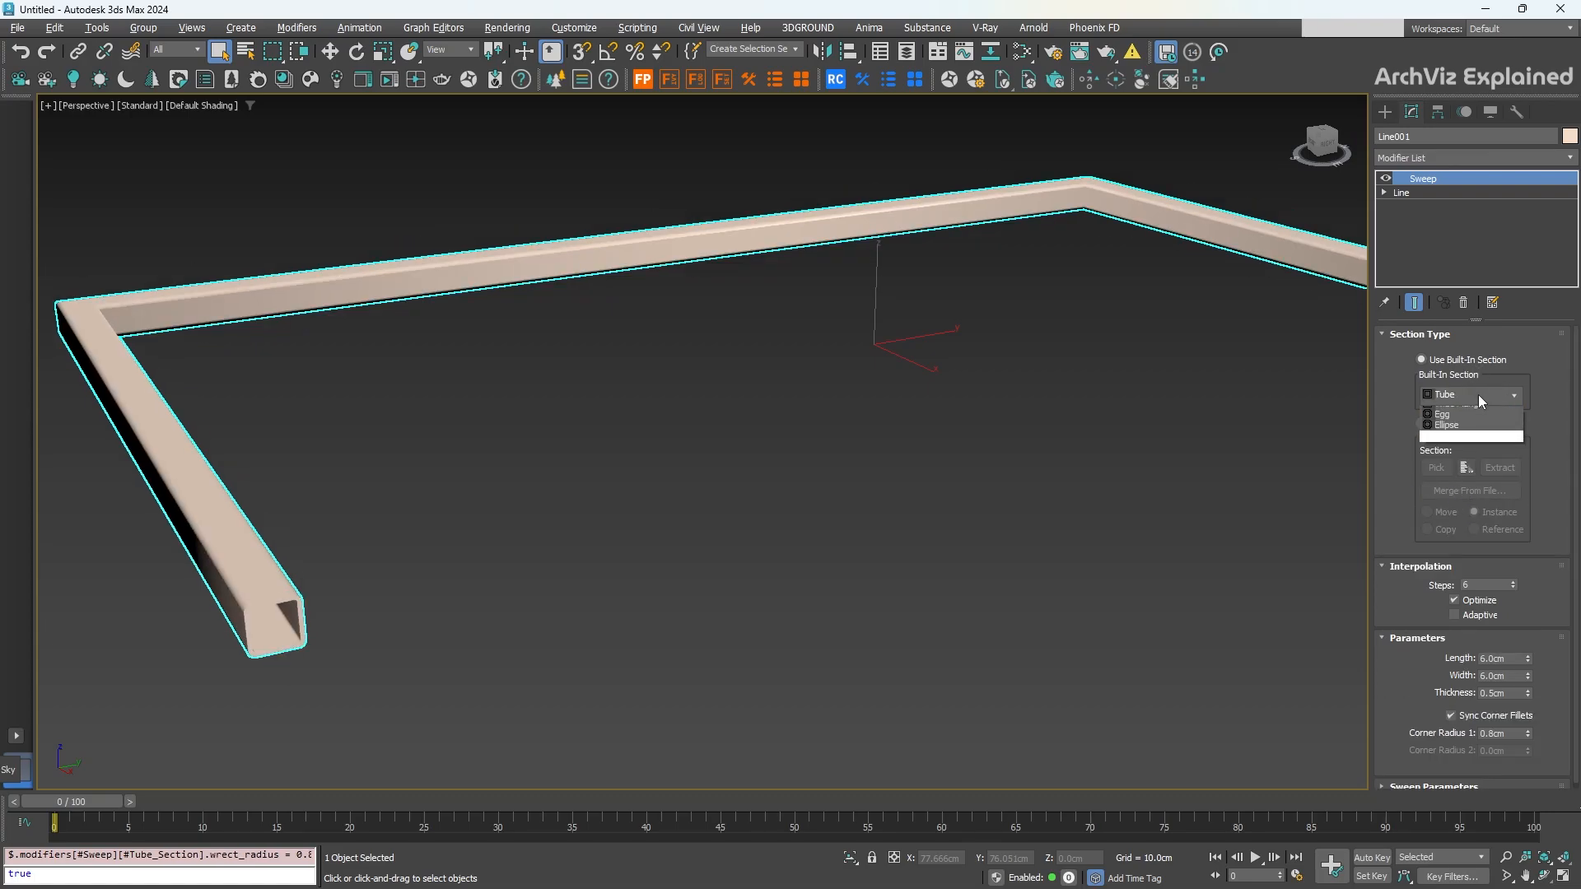
click(1479, 394)
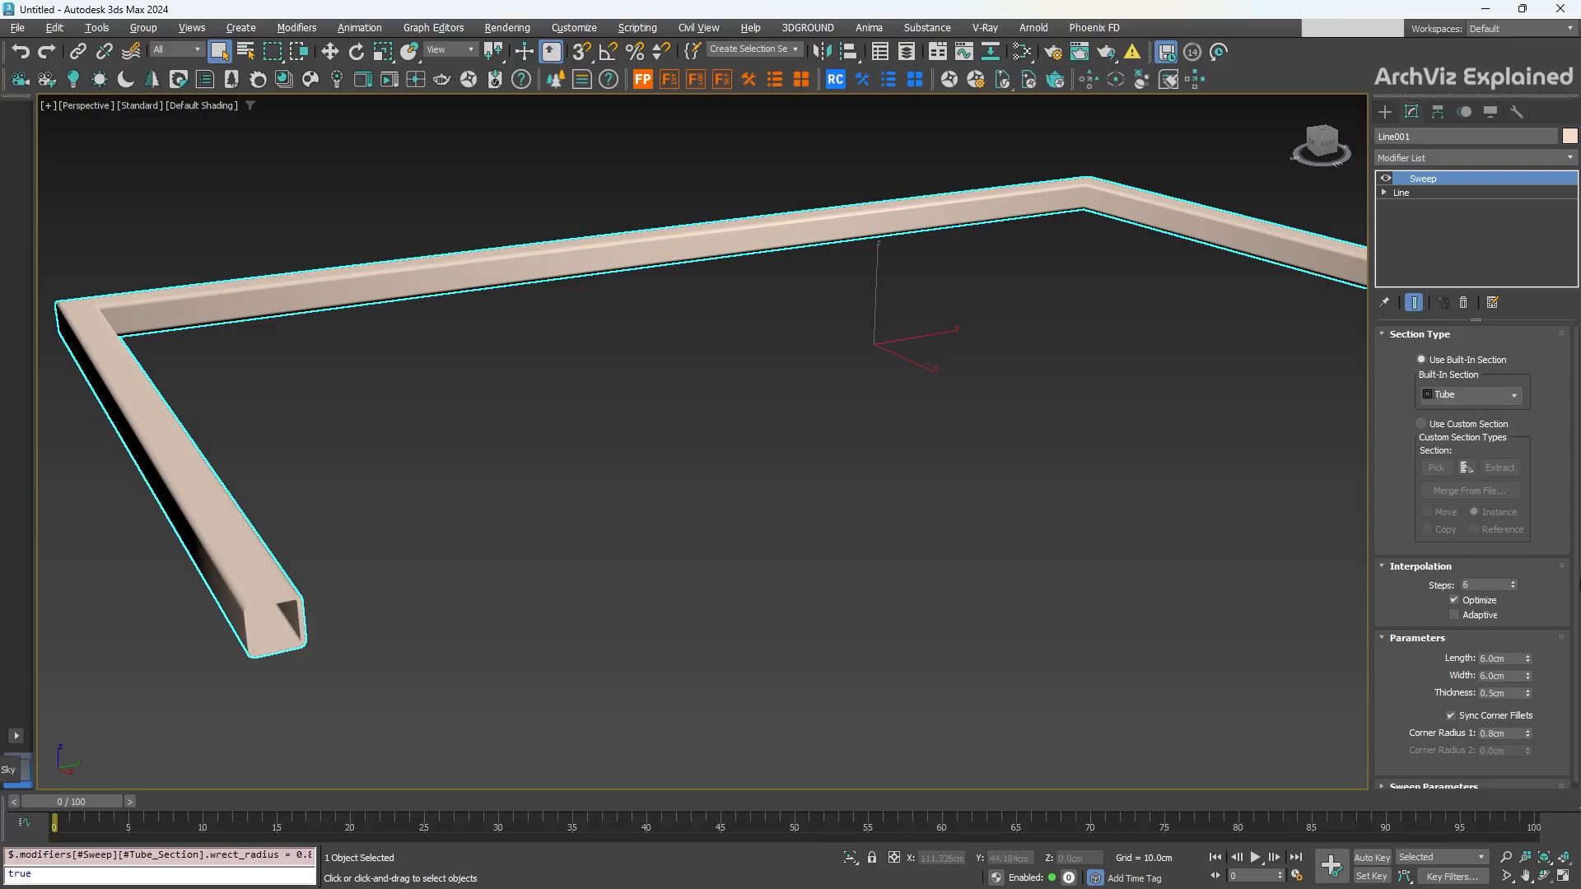
Step: Set the Tube profile width to about 14.695 cm and display edged faces
scroll(1521, 562, down, 1)
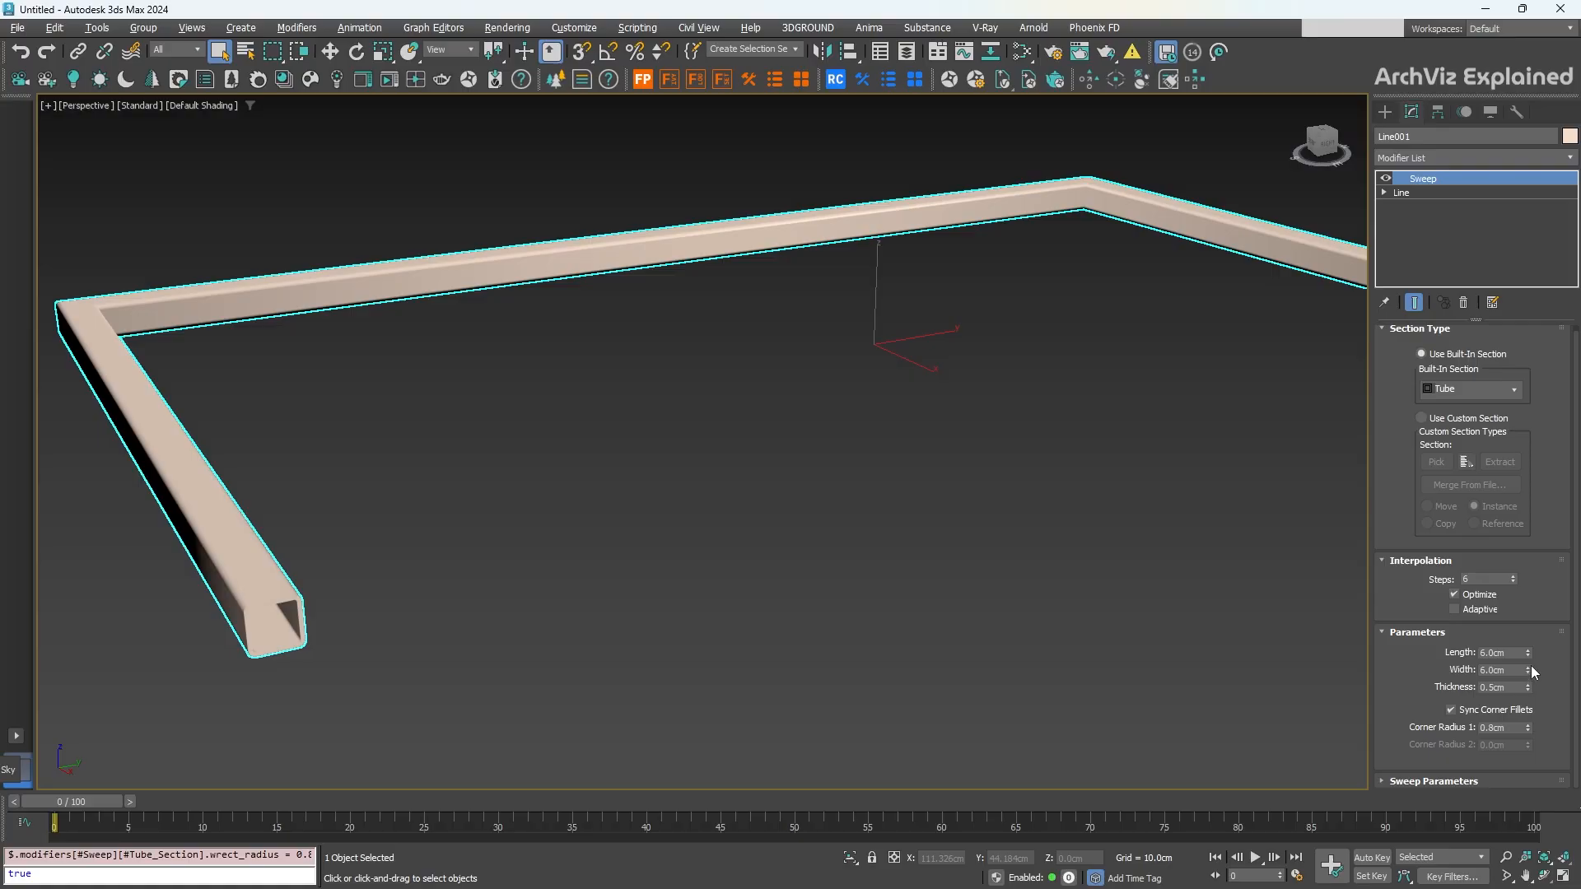
drag(1528, 667, 1510, 491)
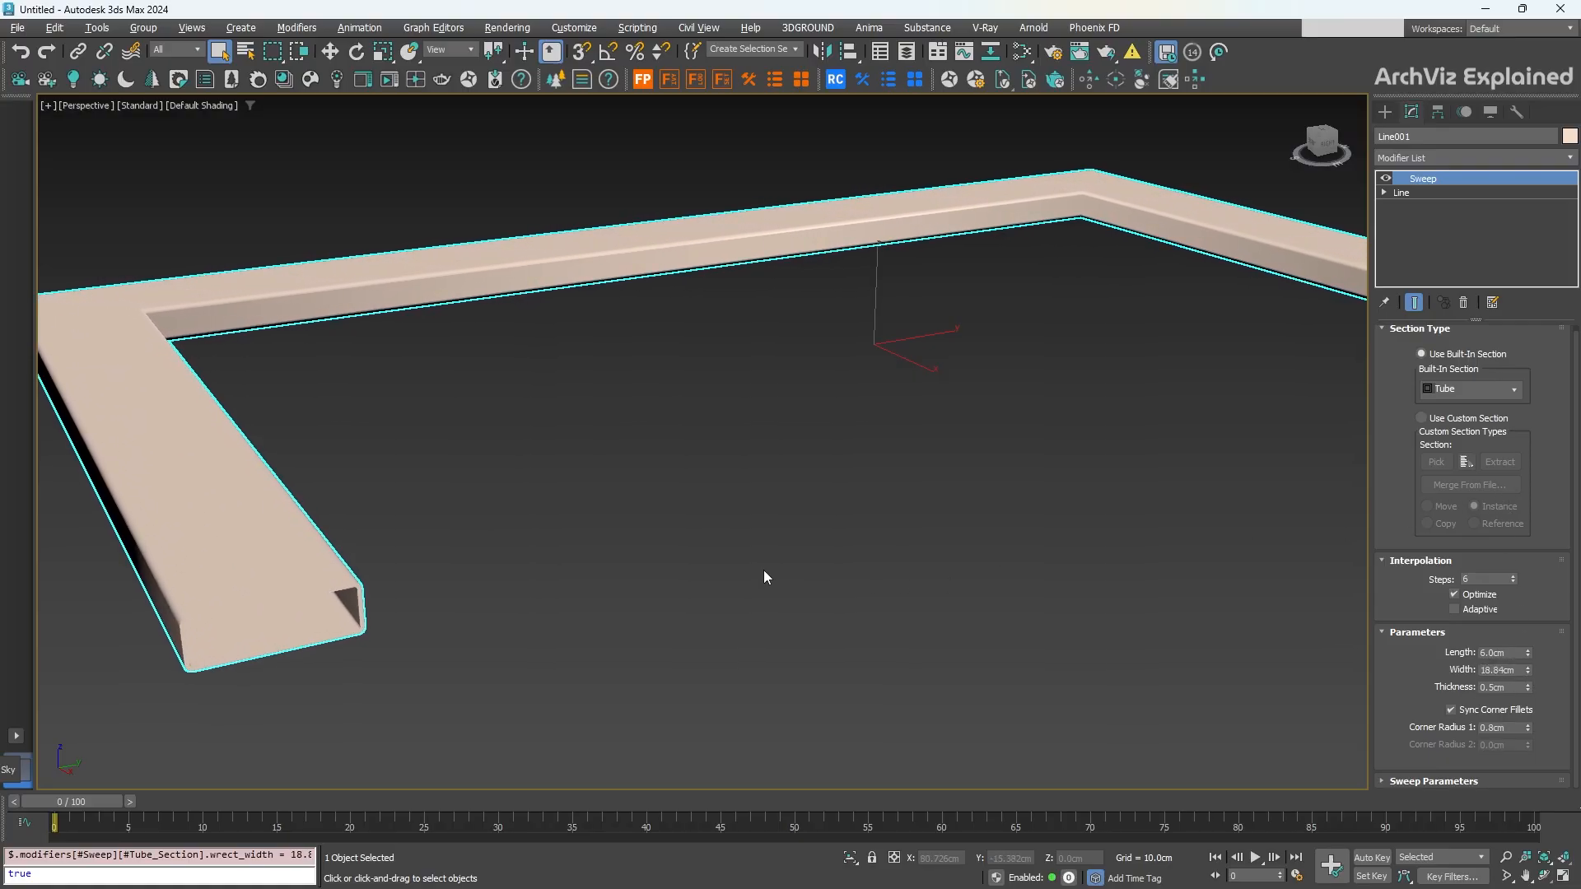
key(F4)
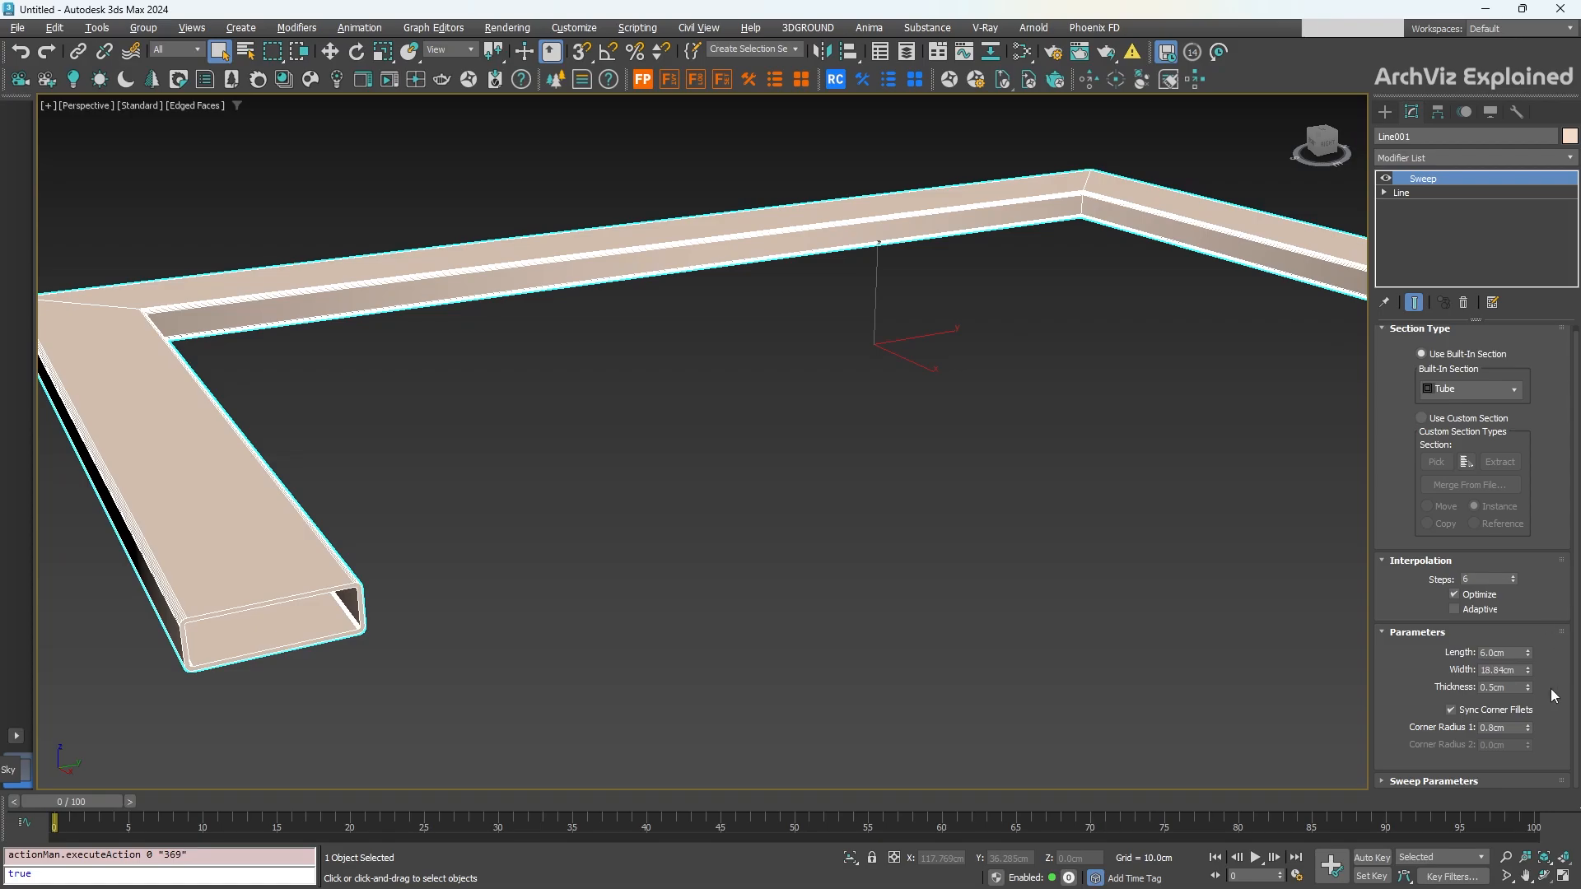
mouse_move(1526, 671)
mouse_down()
mouse_move(1530, 748)
mouse_move(1529, 683)
mouse_up()
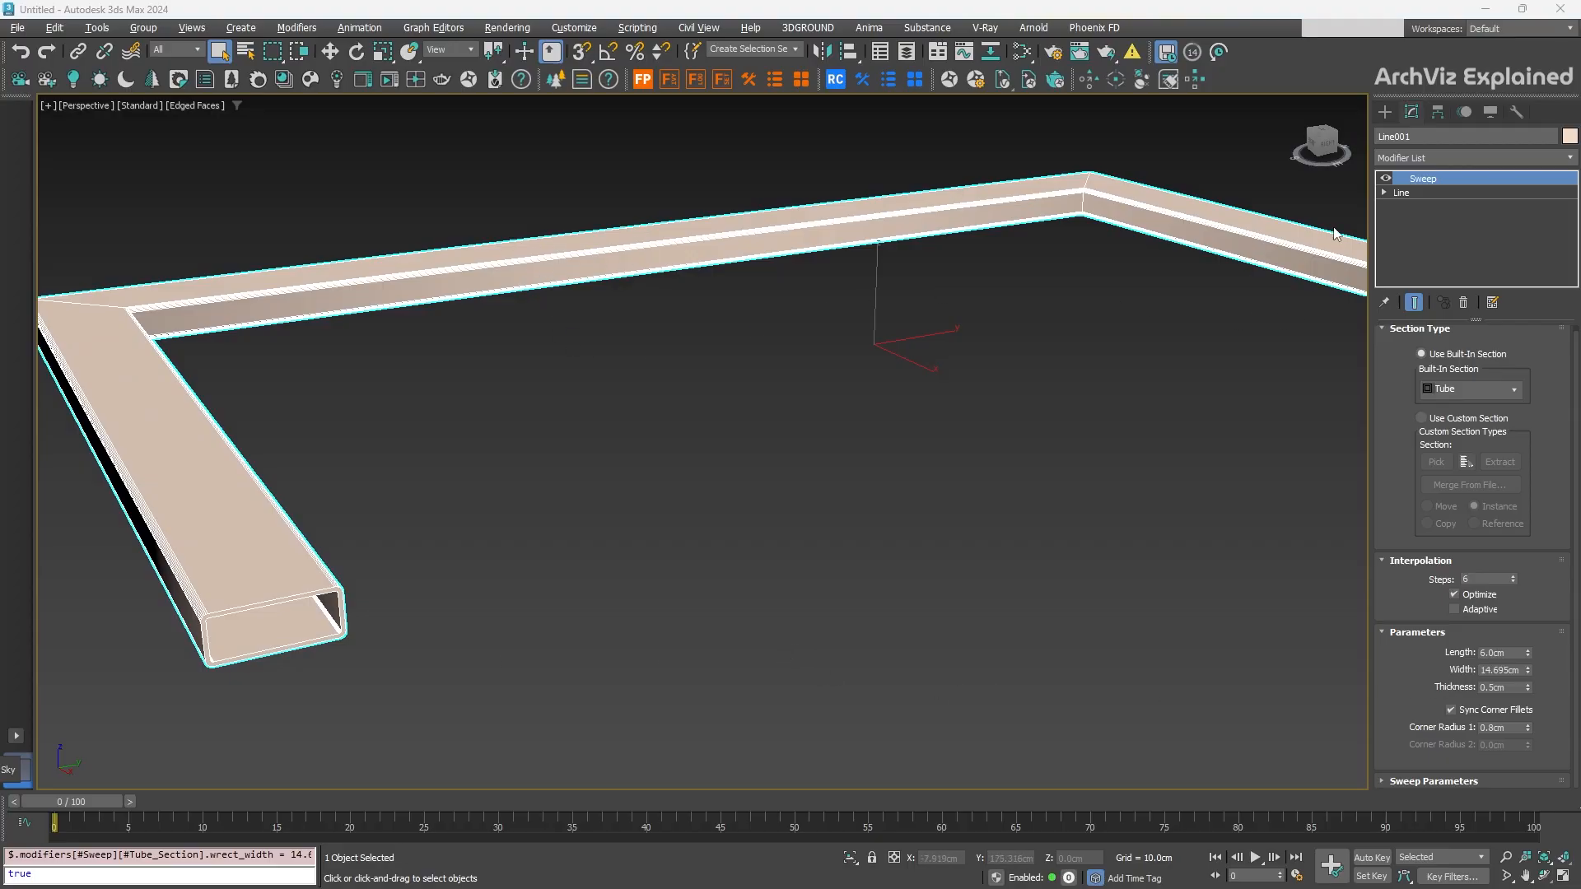
Step: At Line001's Vertex level, move the corner vertices along Y
click(1384, 193)
click(1414, 207)
alt+middle_drag(1175, 310, 833, 308)
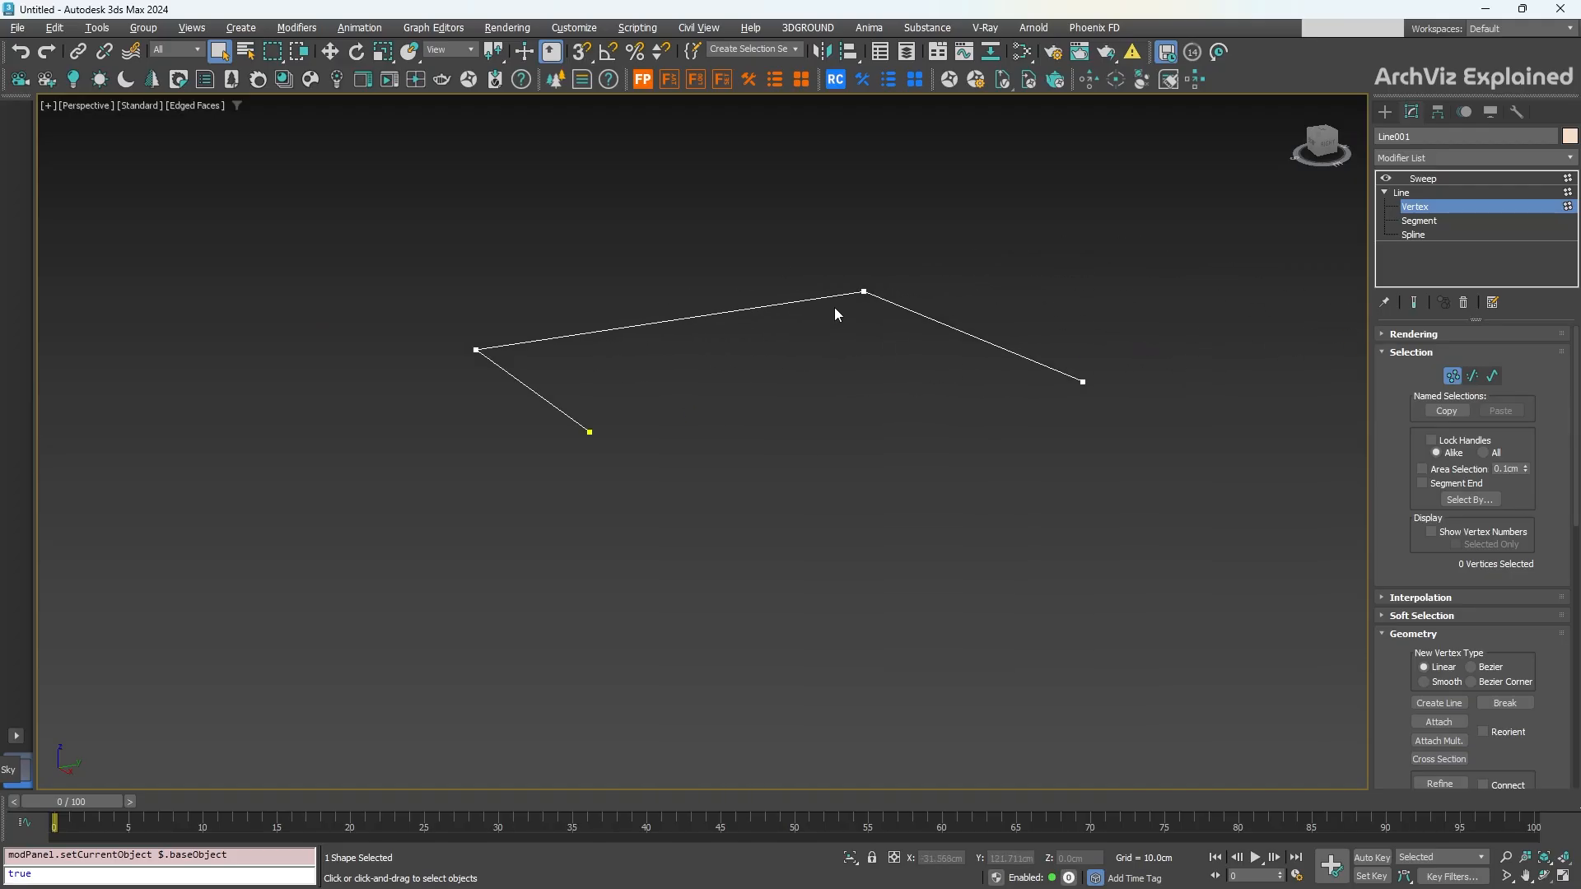
key(w)
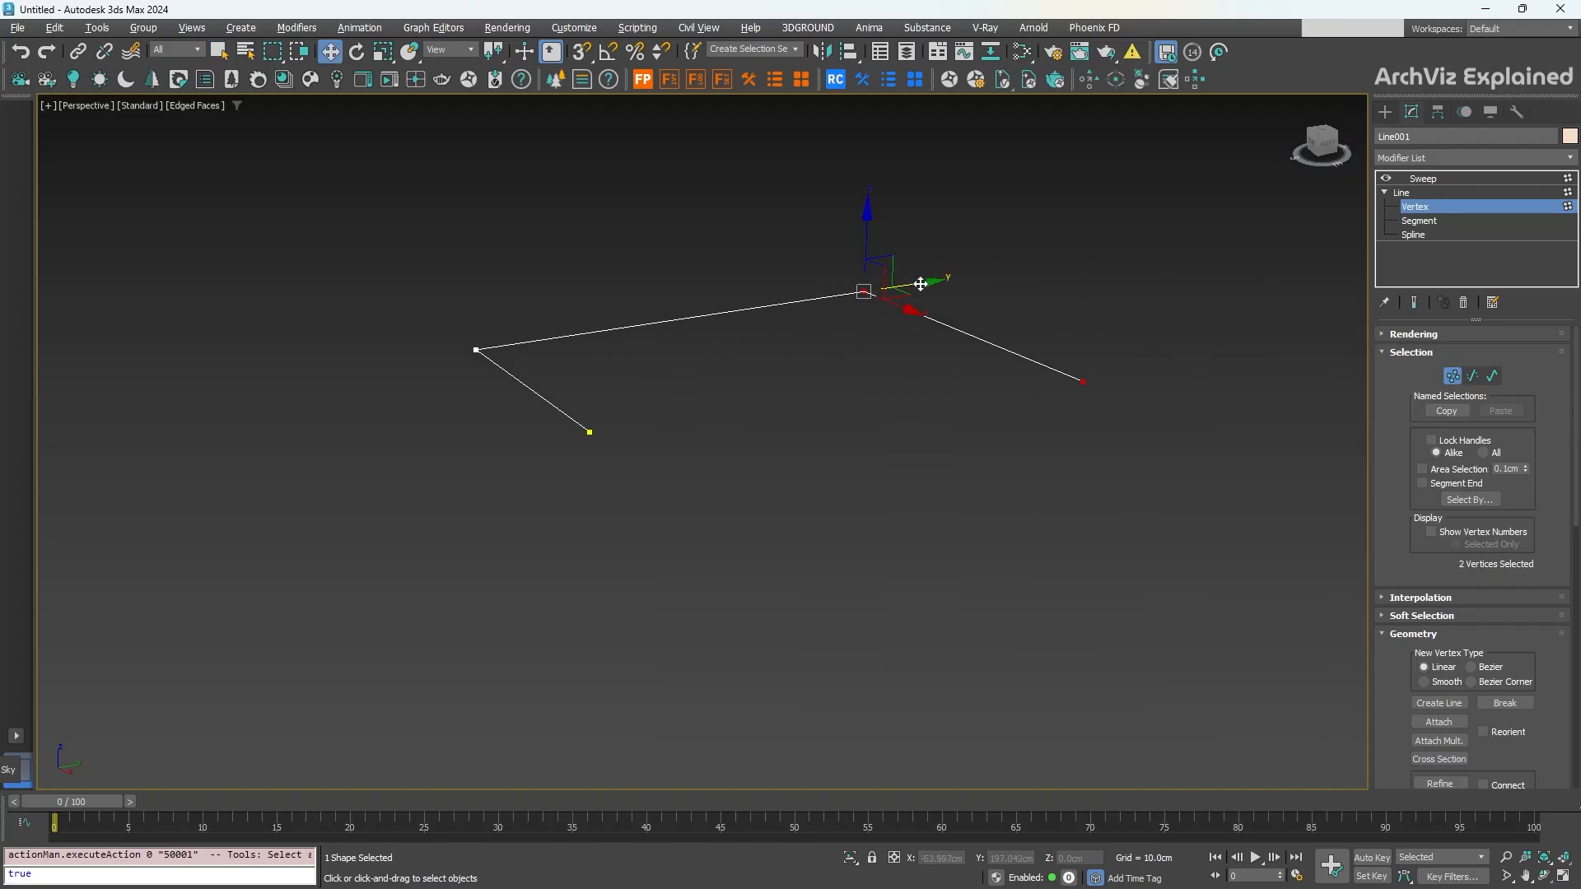
drag(906, 285, 727, 330)
Step: Show the swept end result, slide the corner left and back right, then return to Sweep
click(1413, 303)
scroll(698, 387, up, 5)
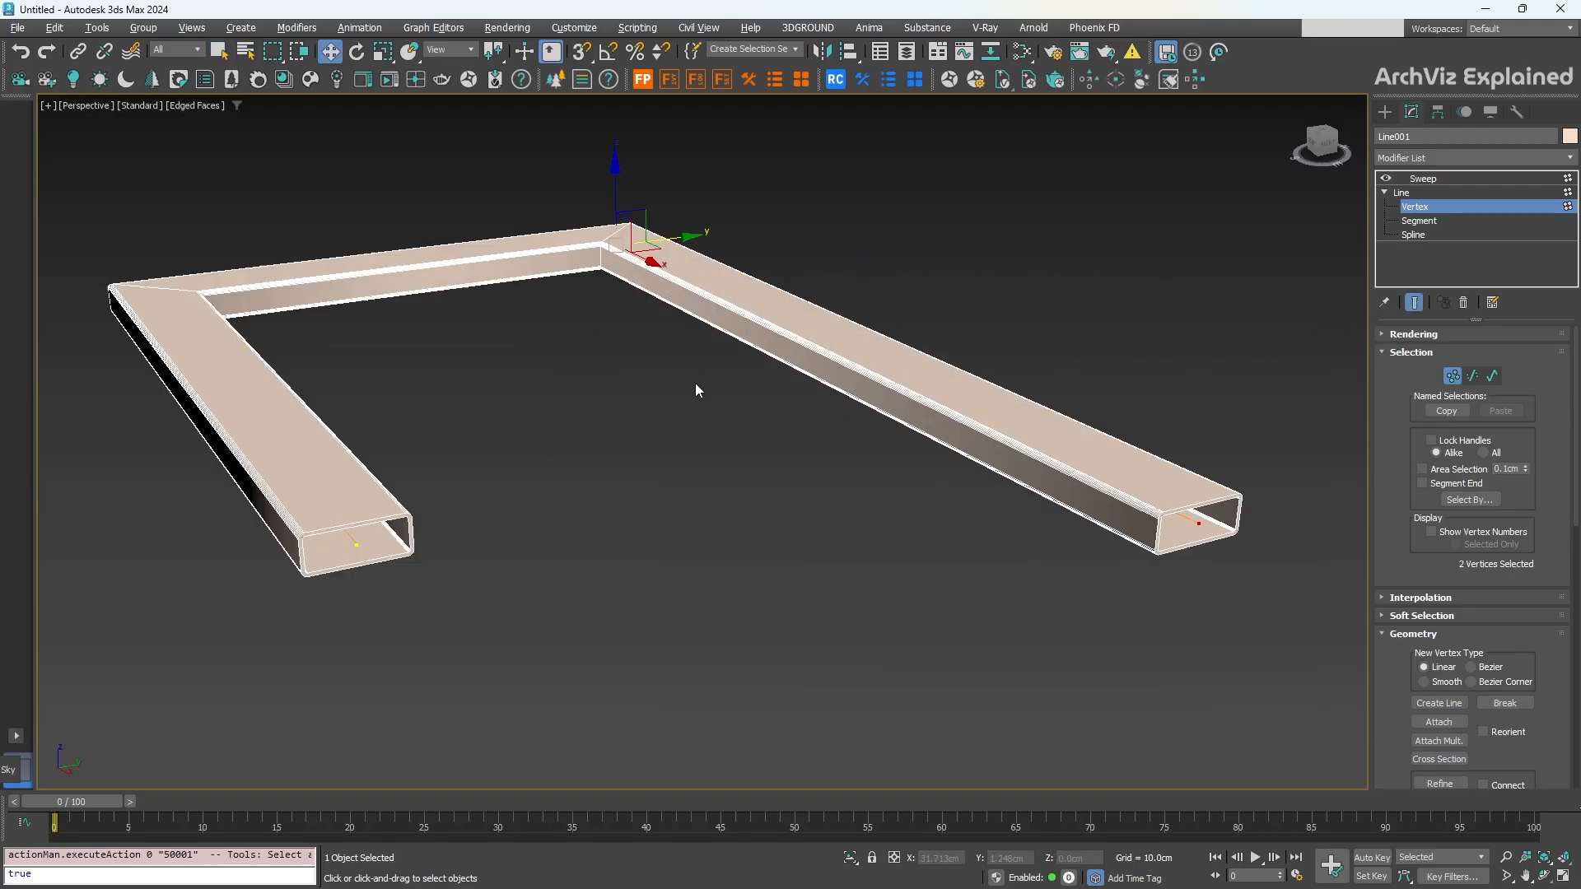
drag(685, 239, 599, 316)
middle_drag(692, 375, 727, 357)
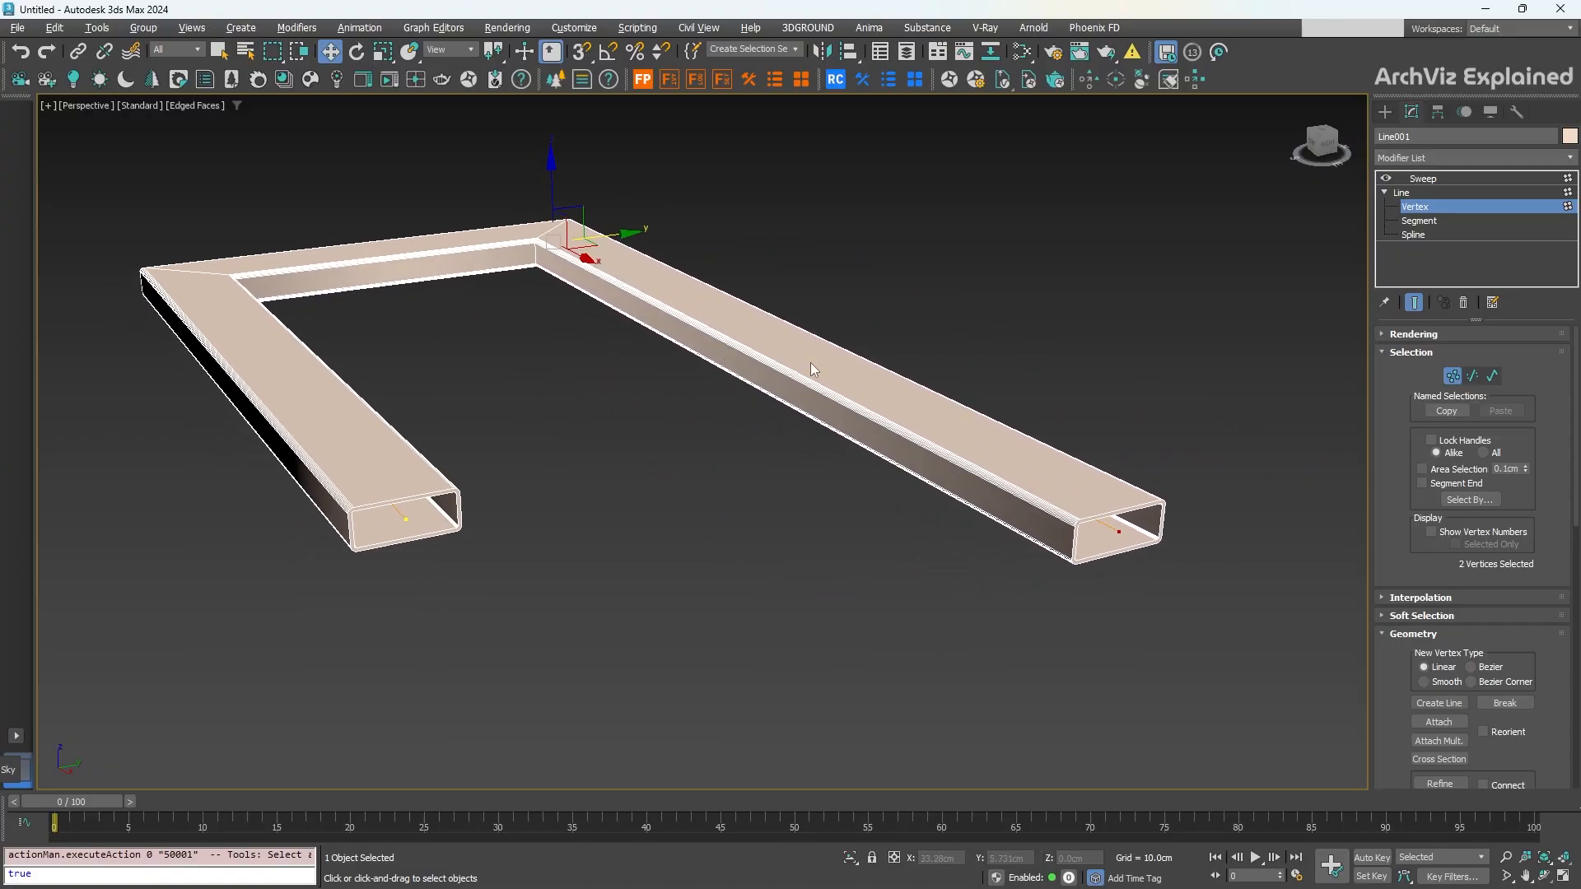
click(1440, 180)
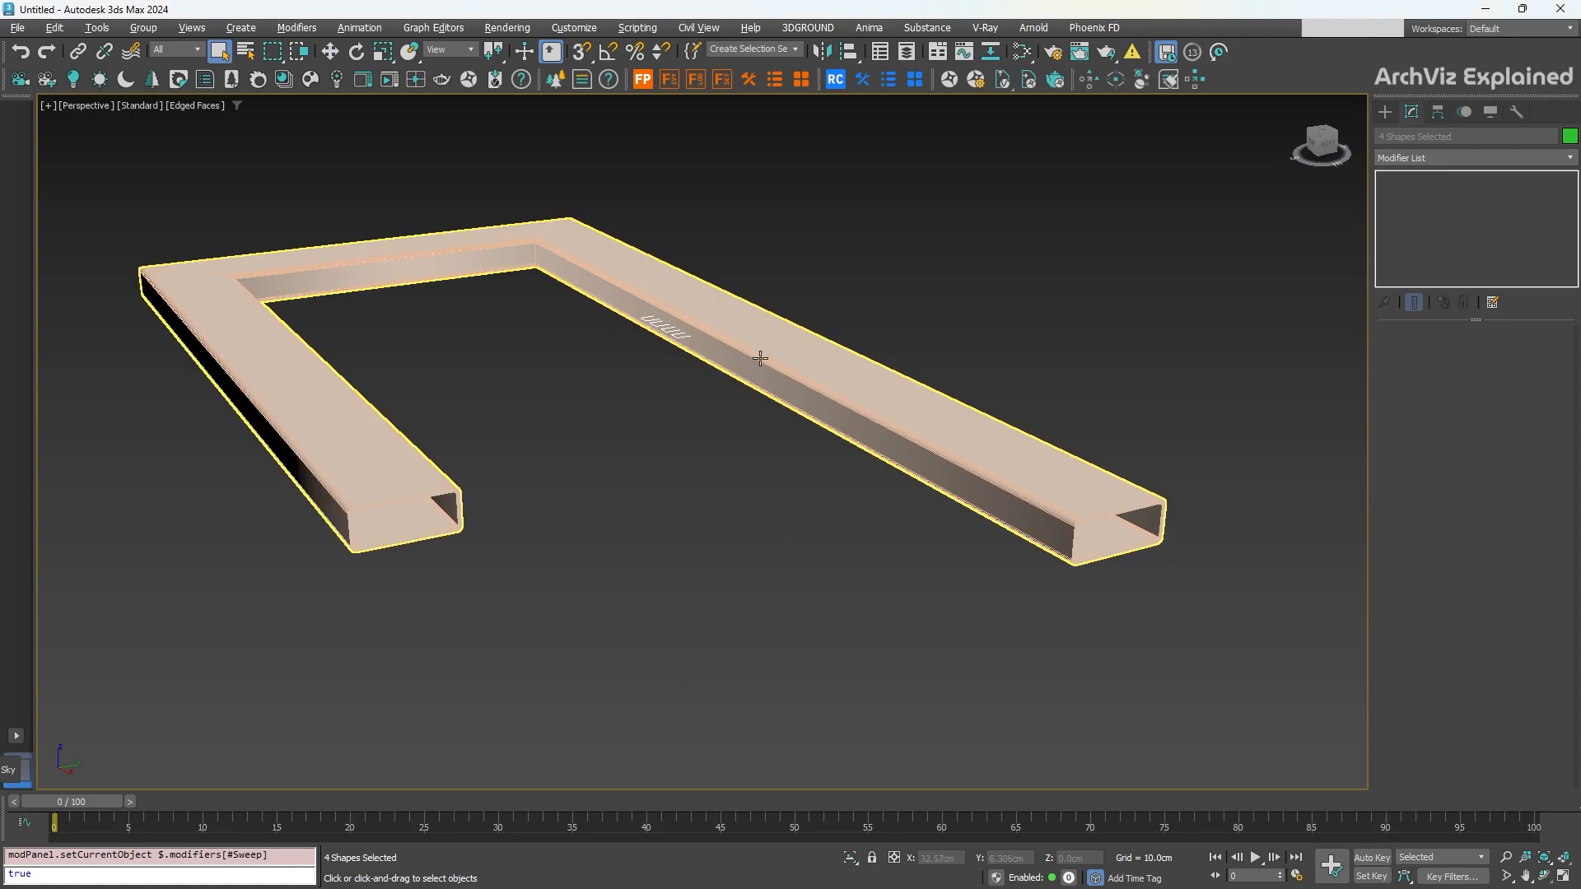
Step: Move the four profile shapes along Y, clear of the molding
key(w)
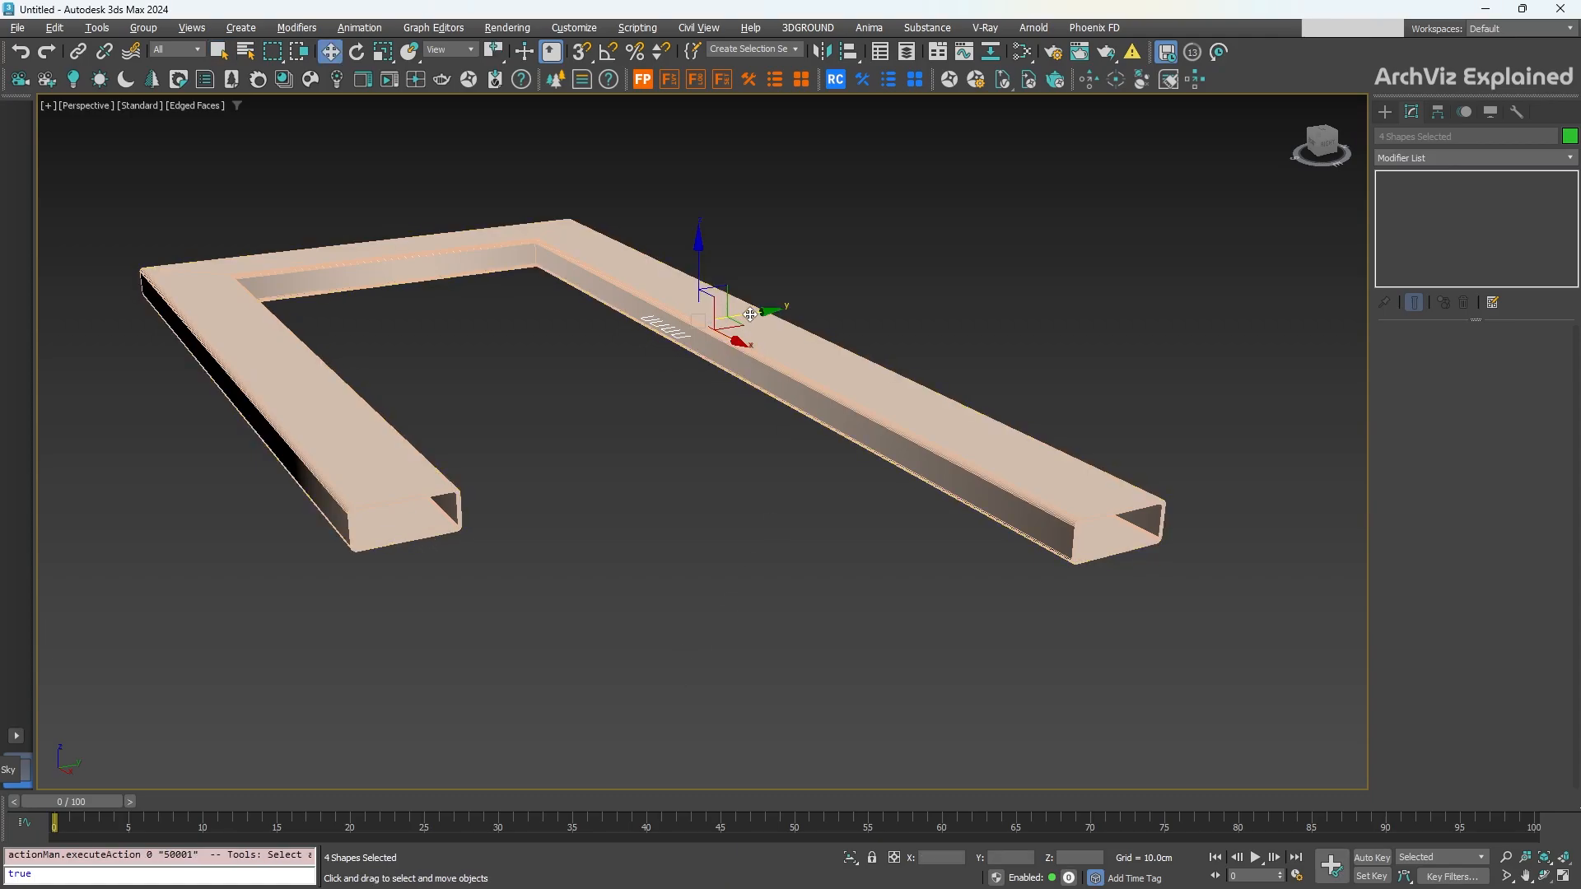
drag(749, 317, 612, 757)
click(897, 650)
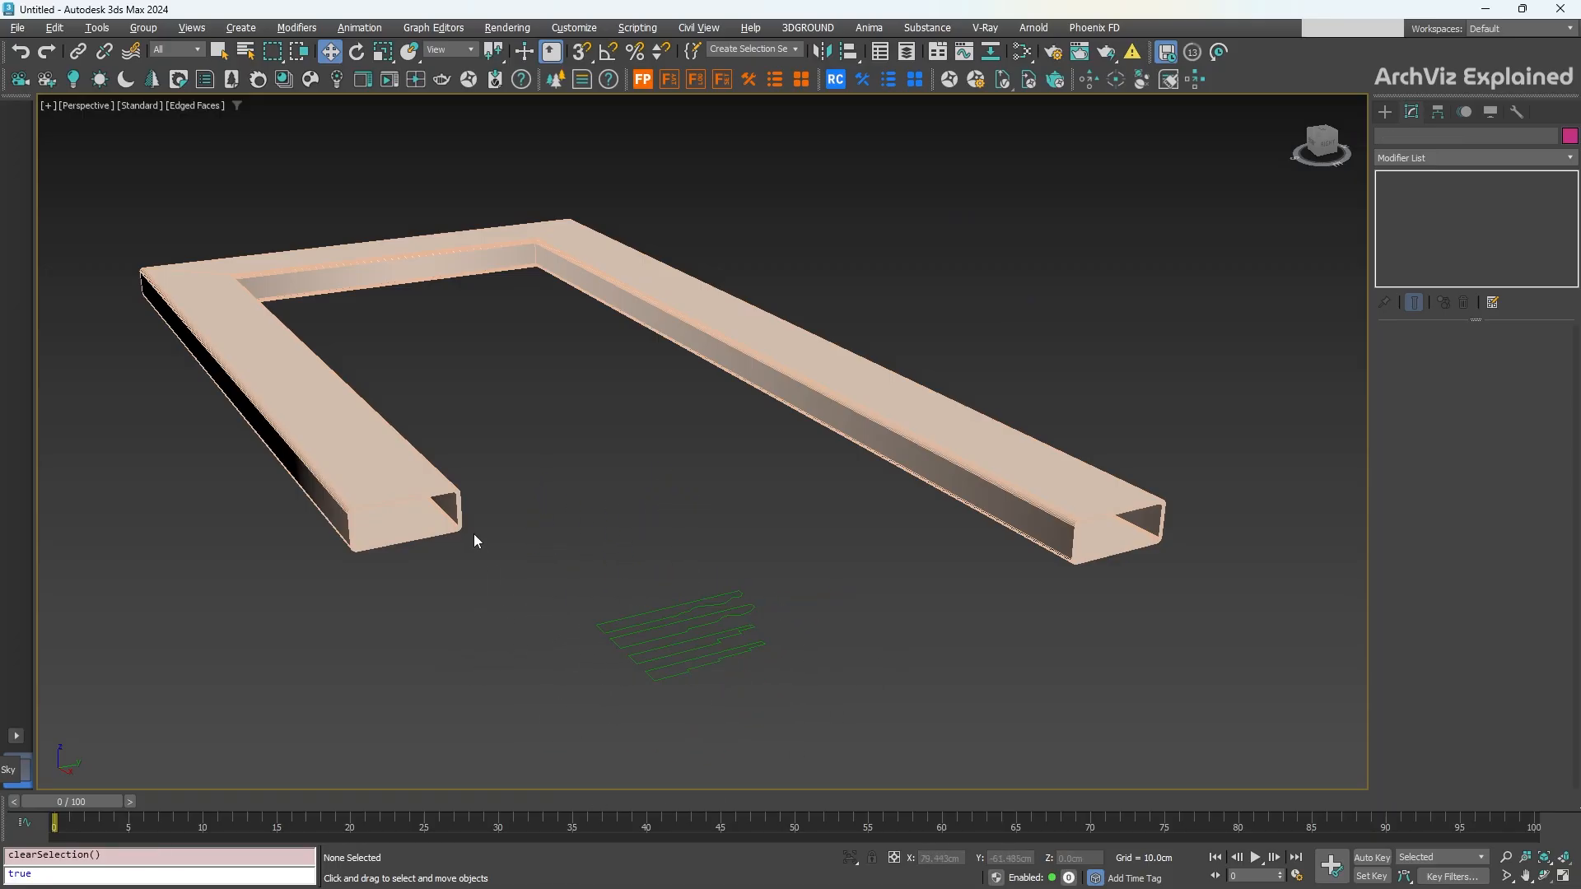
Step: Sweep Line001 with the custom Base_Tall_Elegant section and inspect the new baseboard
click(453, 494)
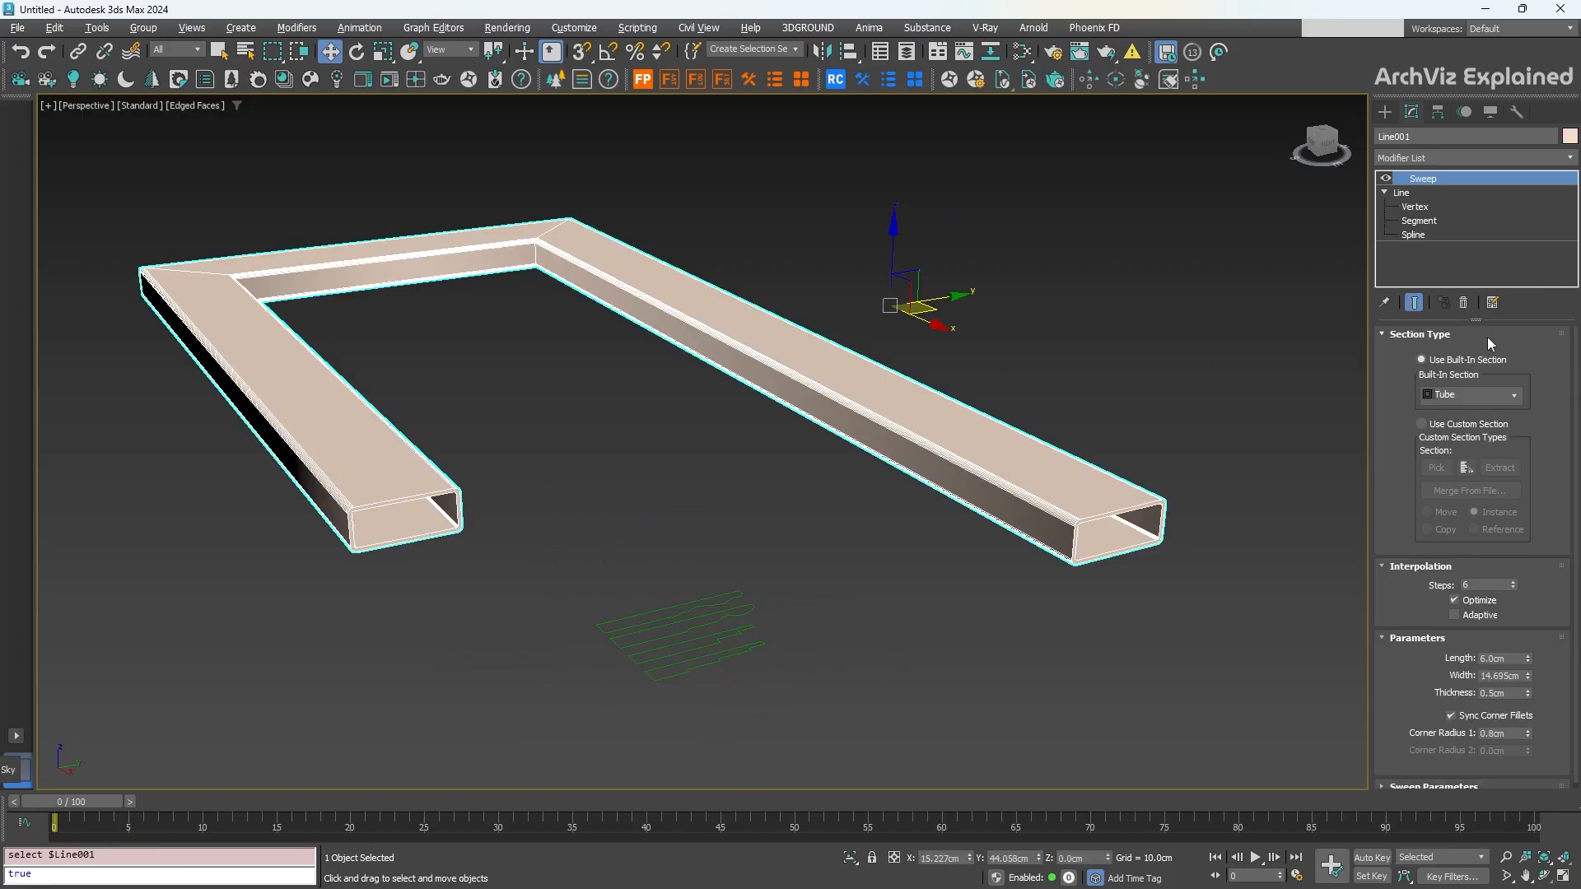
click(1441, 425)
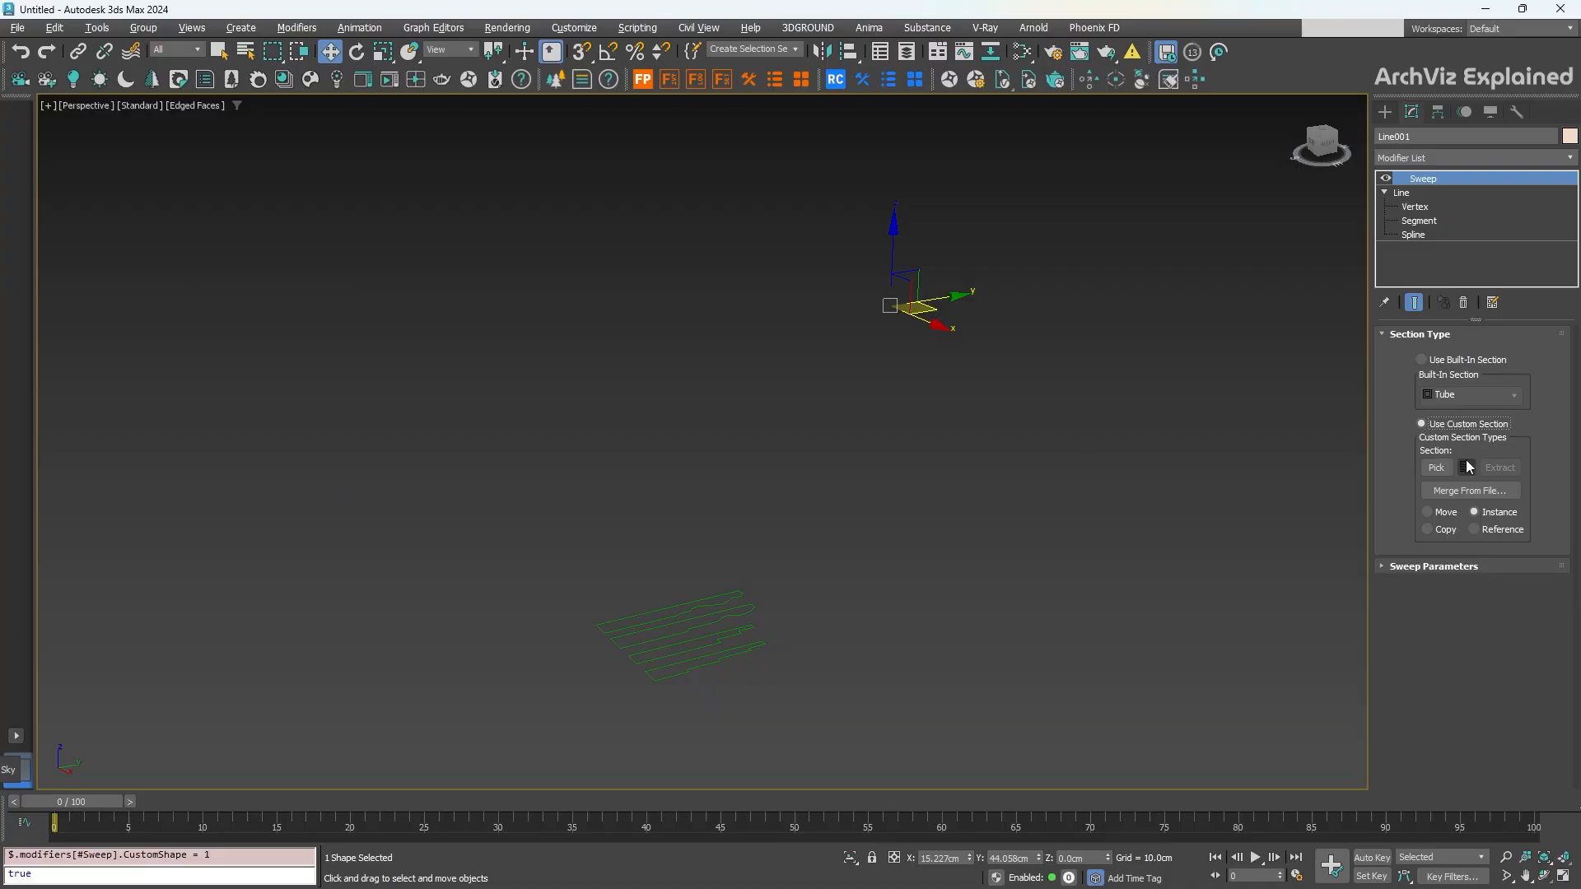
click(1436, 468)
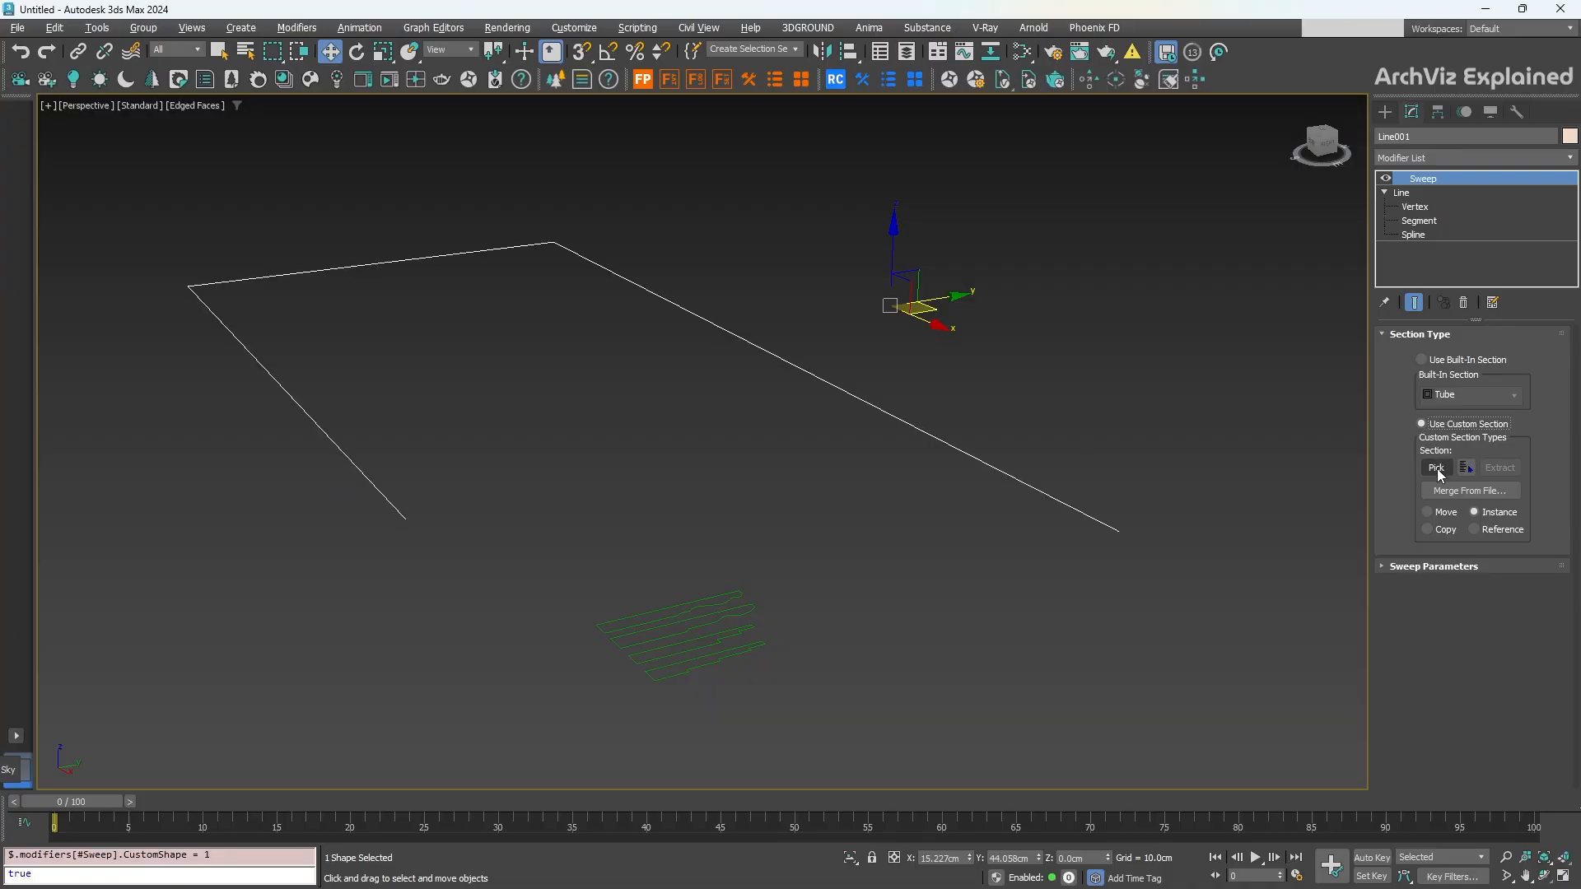
click(696, 600)
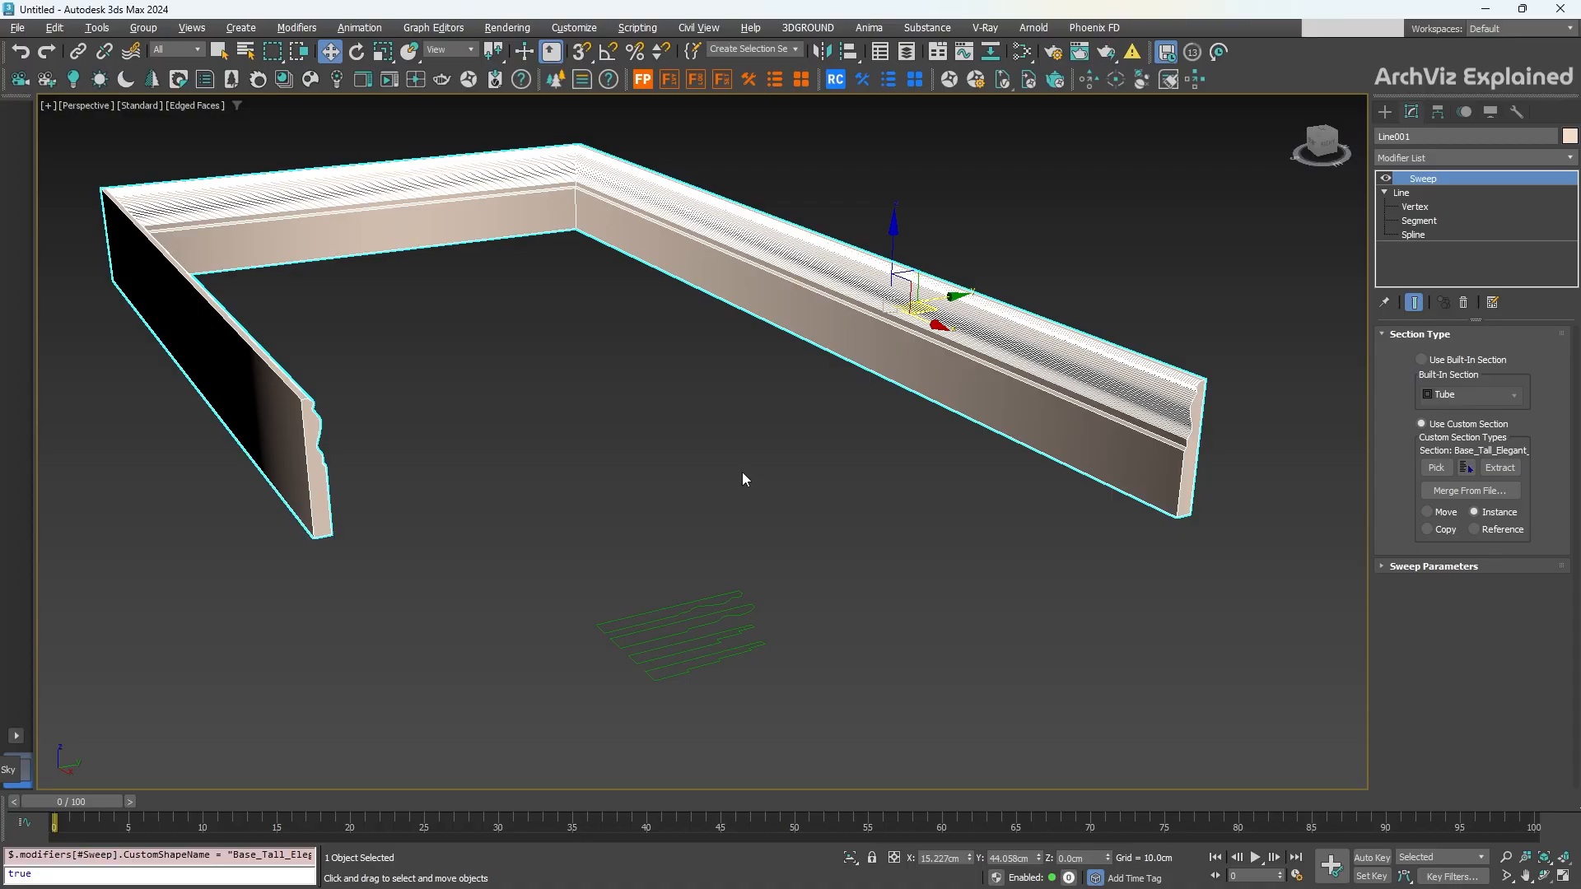
alt+middle_drag(708, 414, 655, 410)
scroll(654, 412, up, 5)
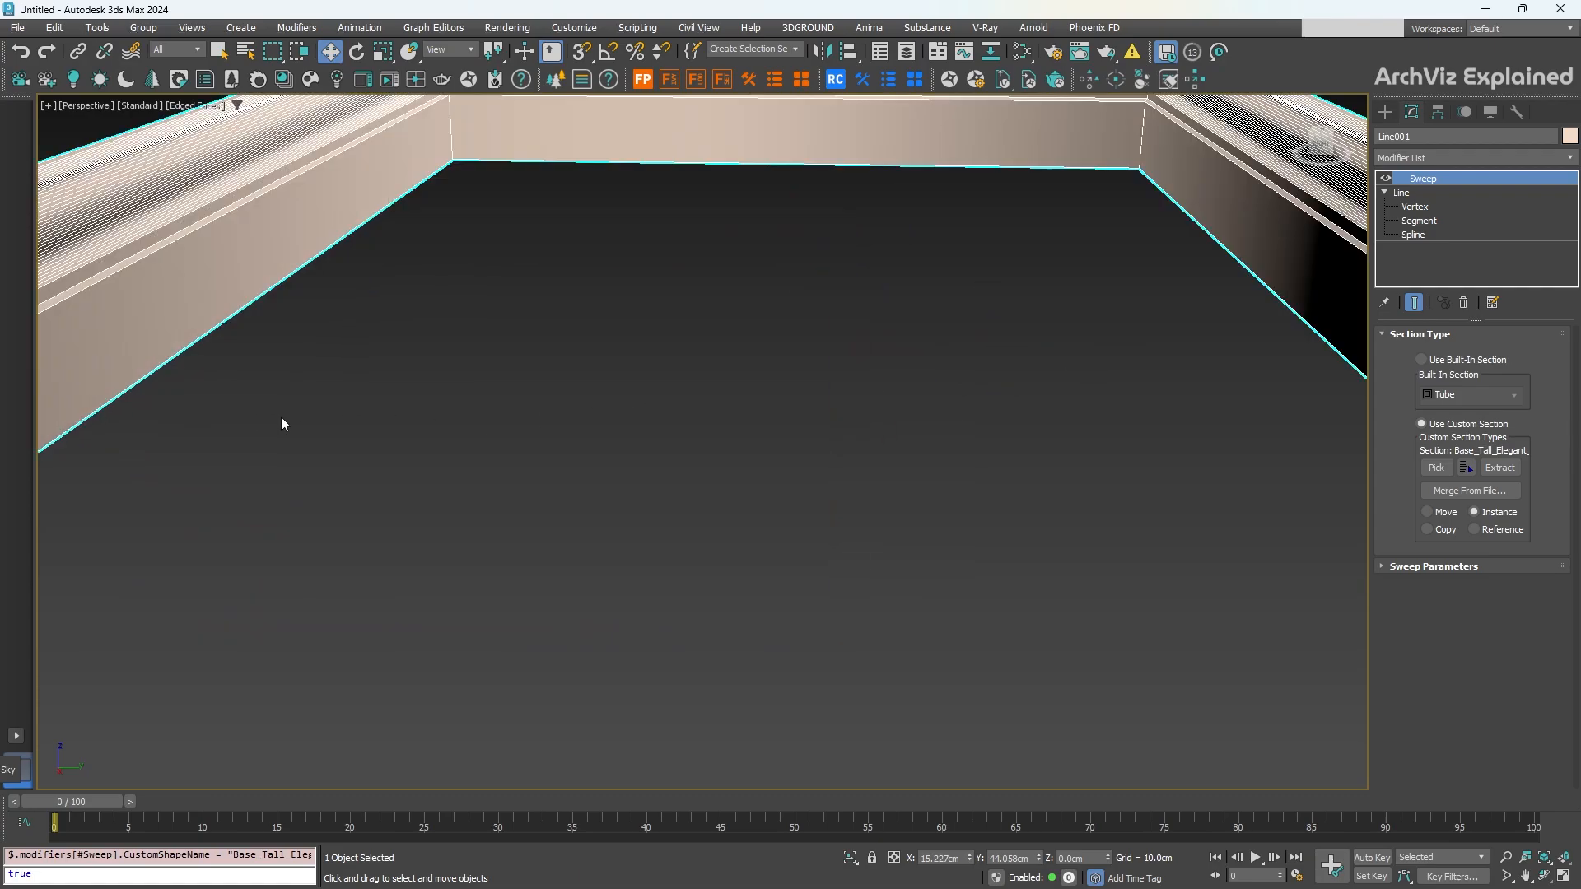
middle_drag(282, 423, 524, 495)
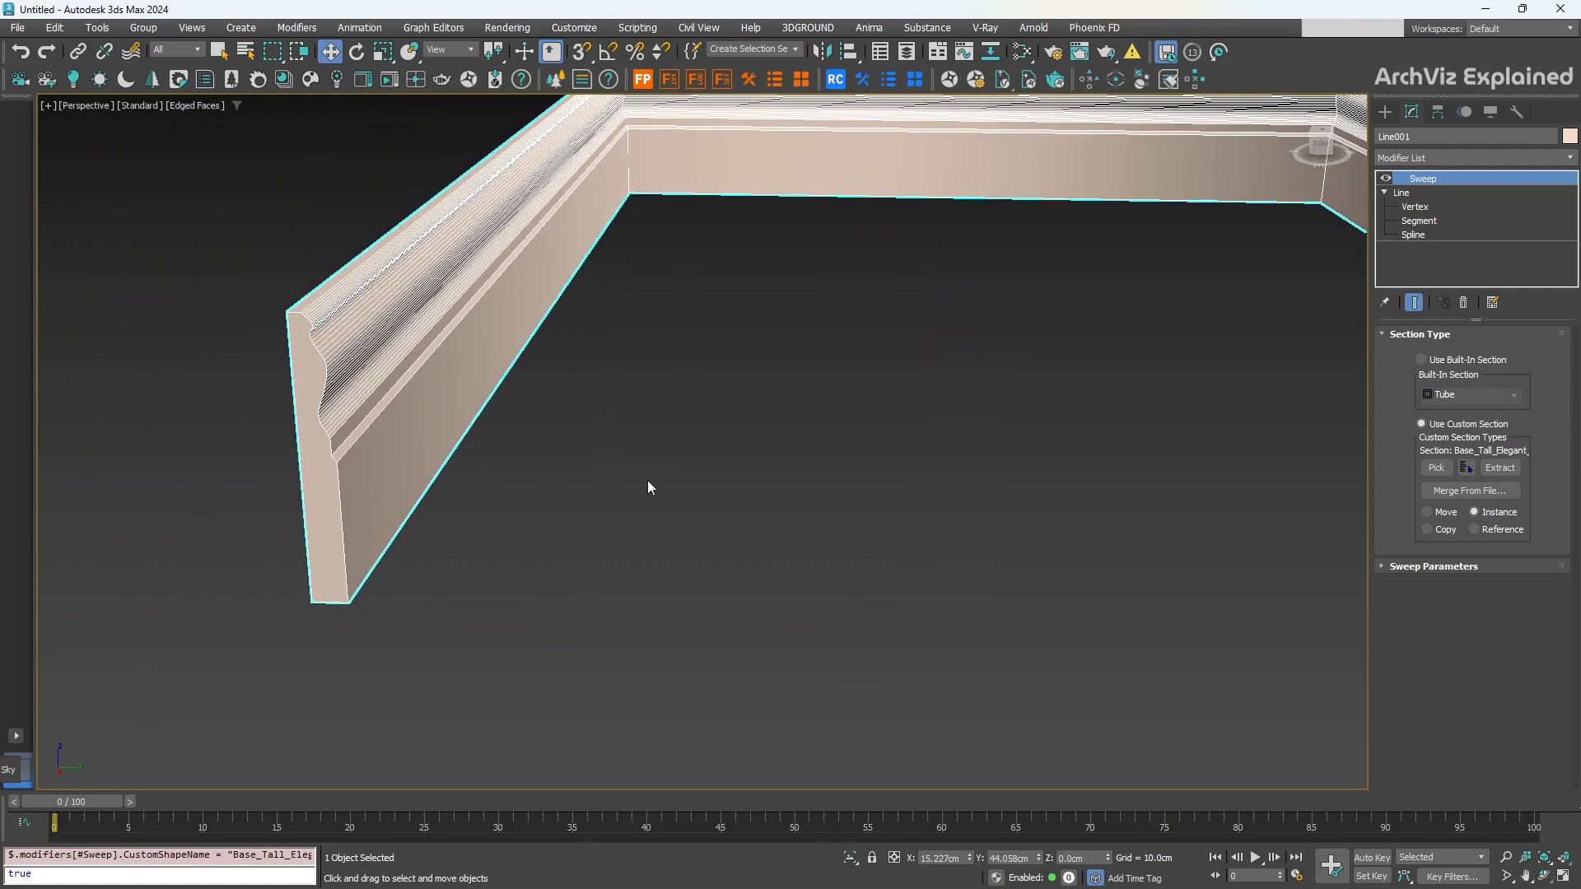
scroll(648, 487, down, 4)
scroll(704, 540, up, 2)
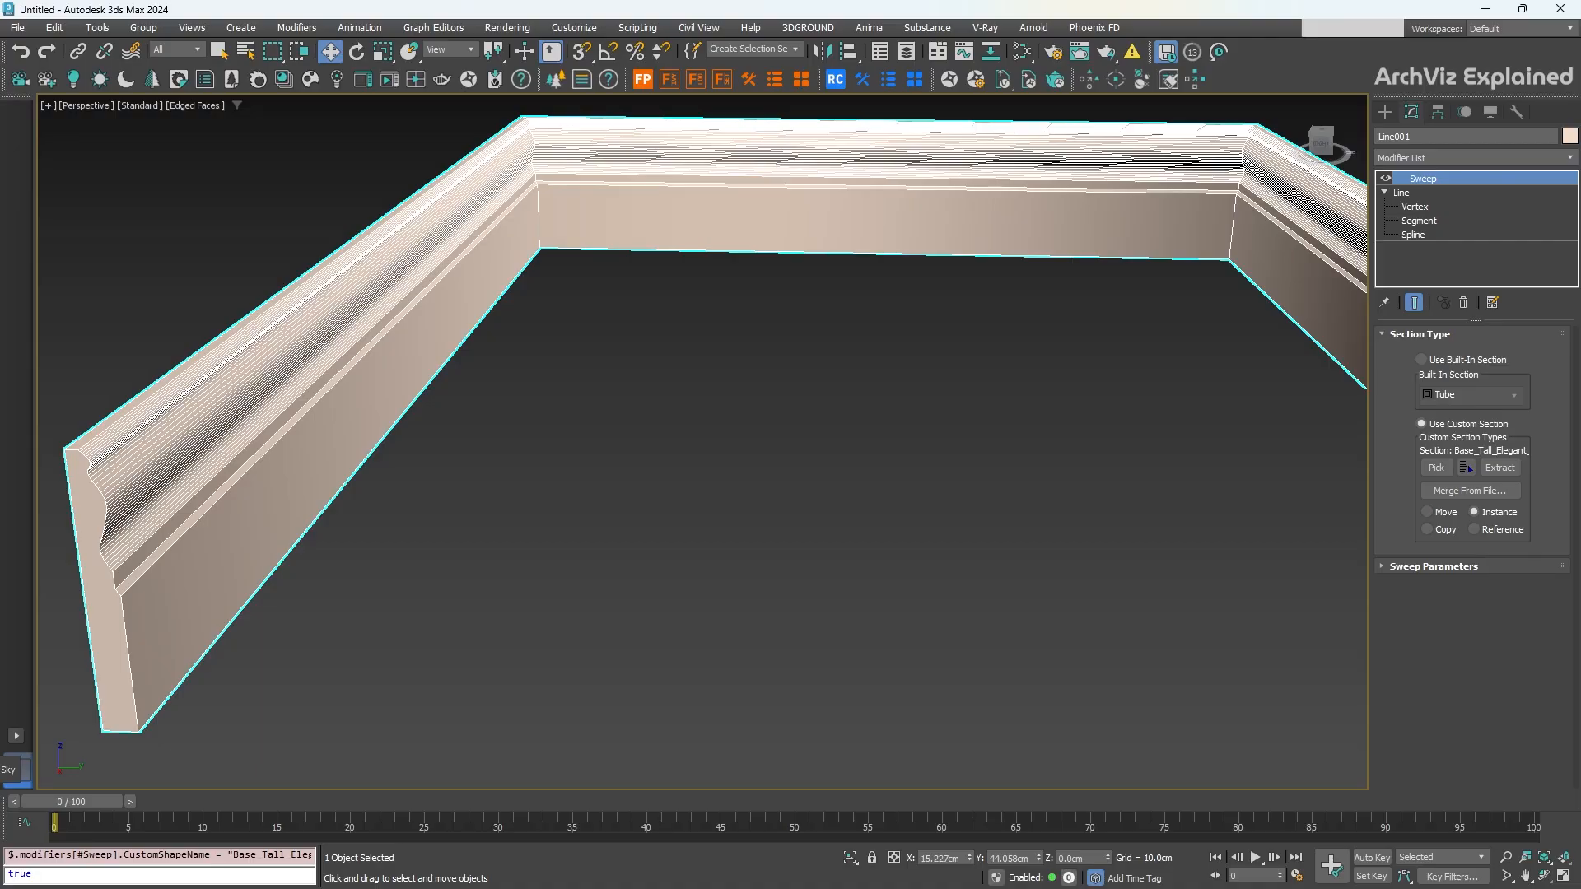
scroll(799, 484, down, 4)
middle_drag(792, 494, 741, 443)
Step: Swap the sweep section to the Victorian profile, then Base_Craftsman_Mission, and inspect it
click(1436, 468)
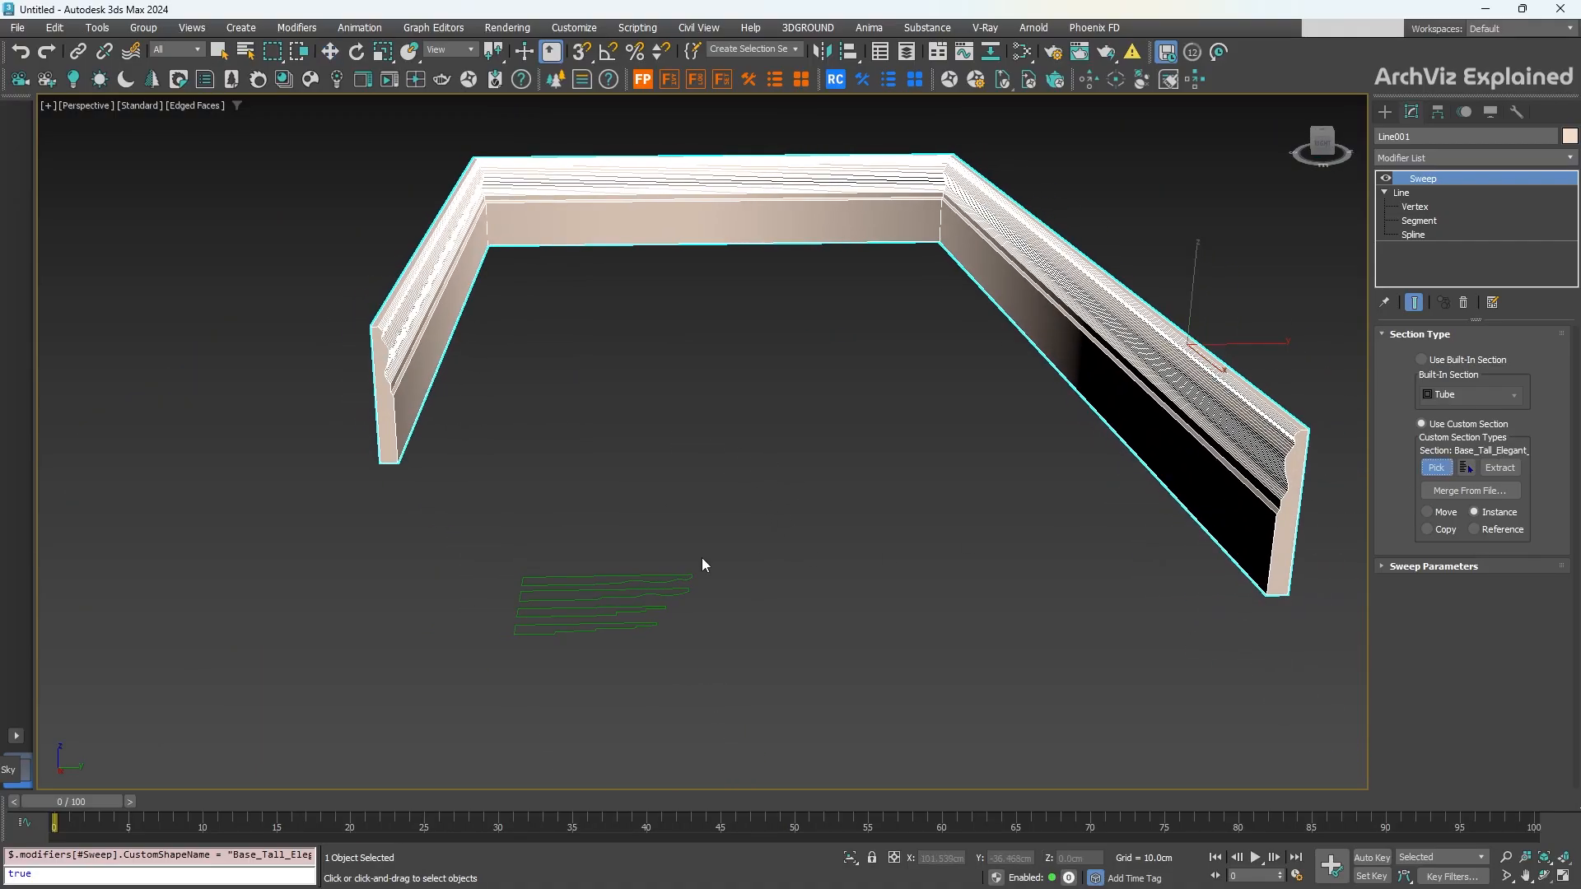
click(660, 594)
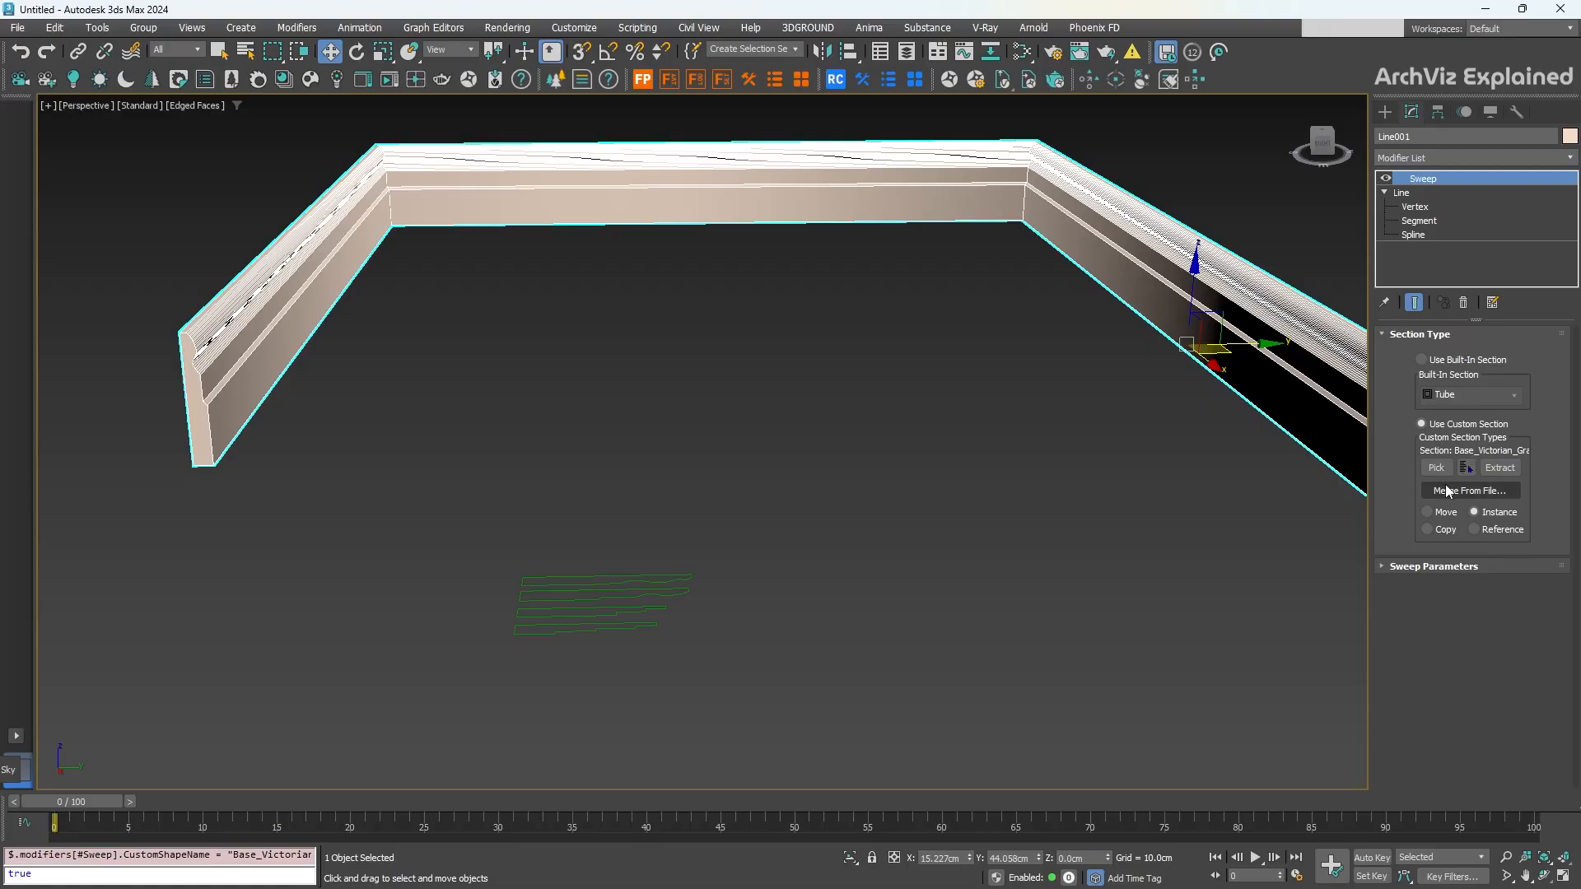
click(1435, 467)
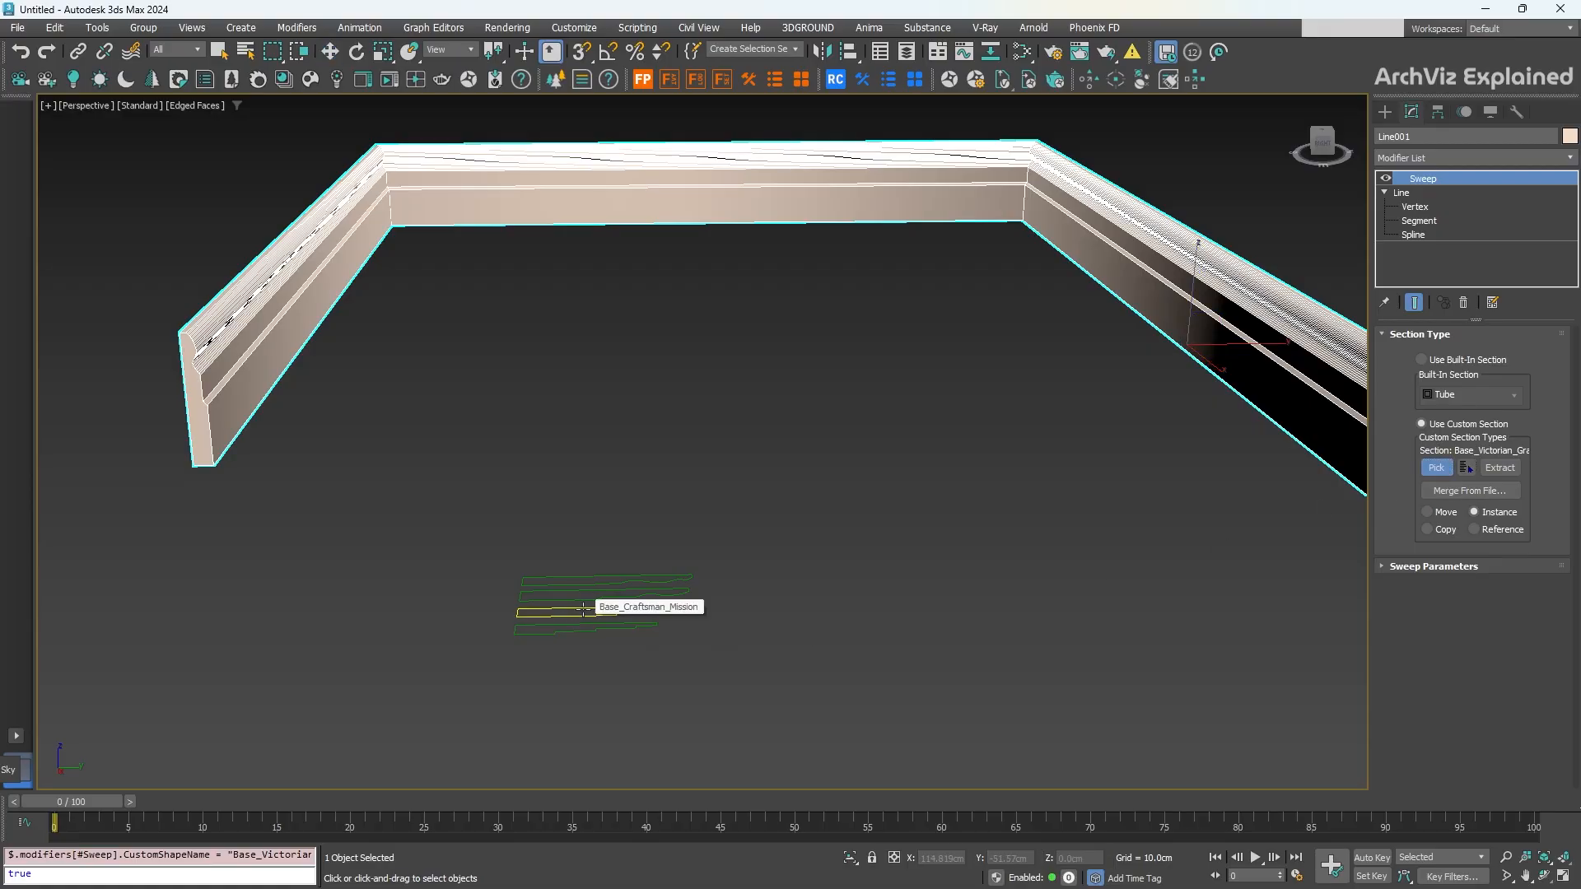
click(584, 610)
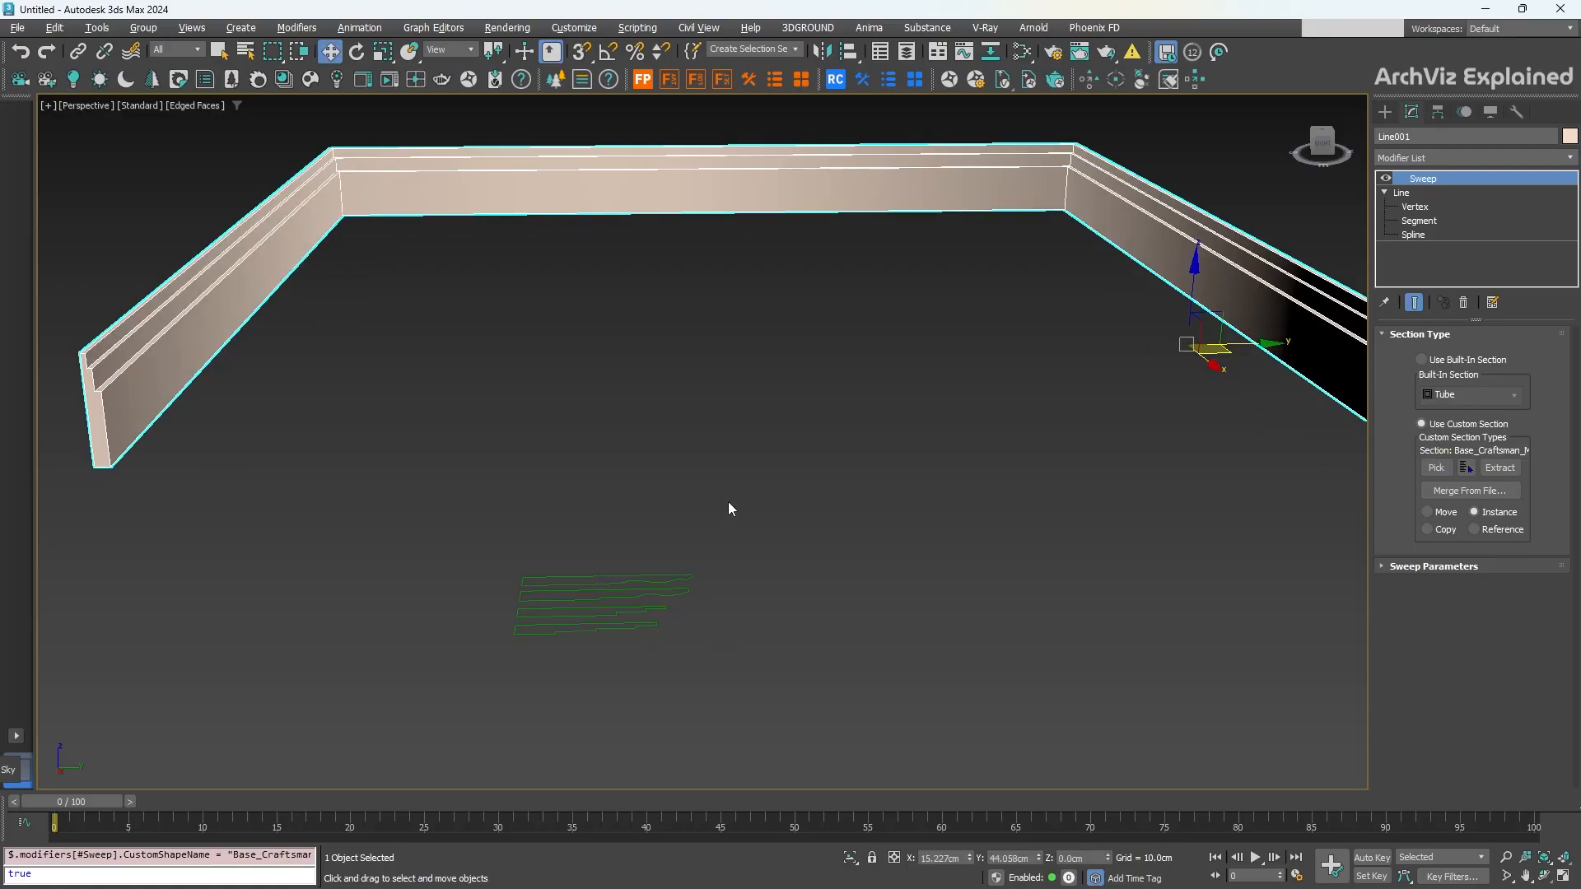
alt+middle_drag(728, 502, 783, 527)
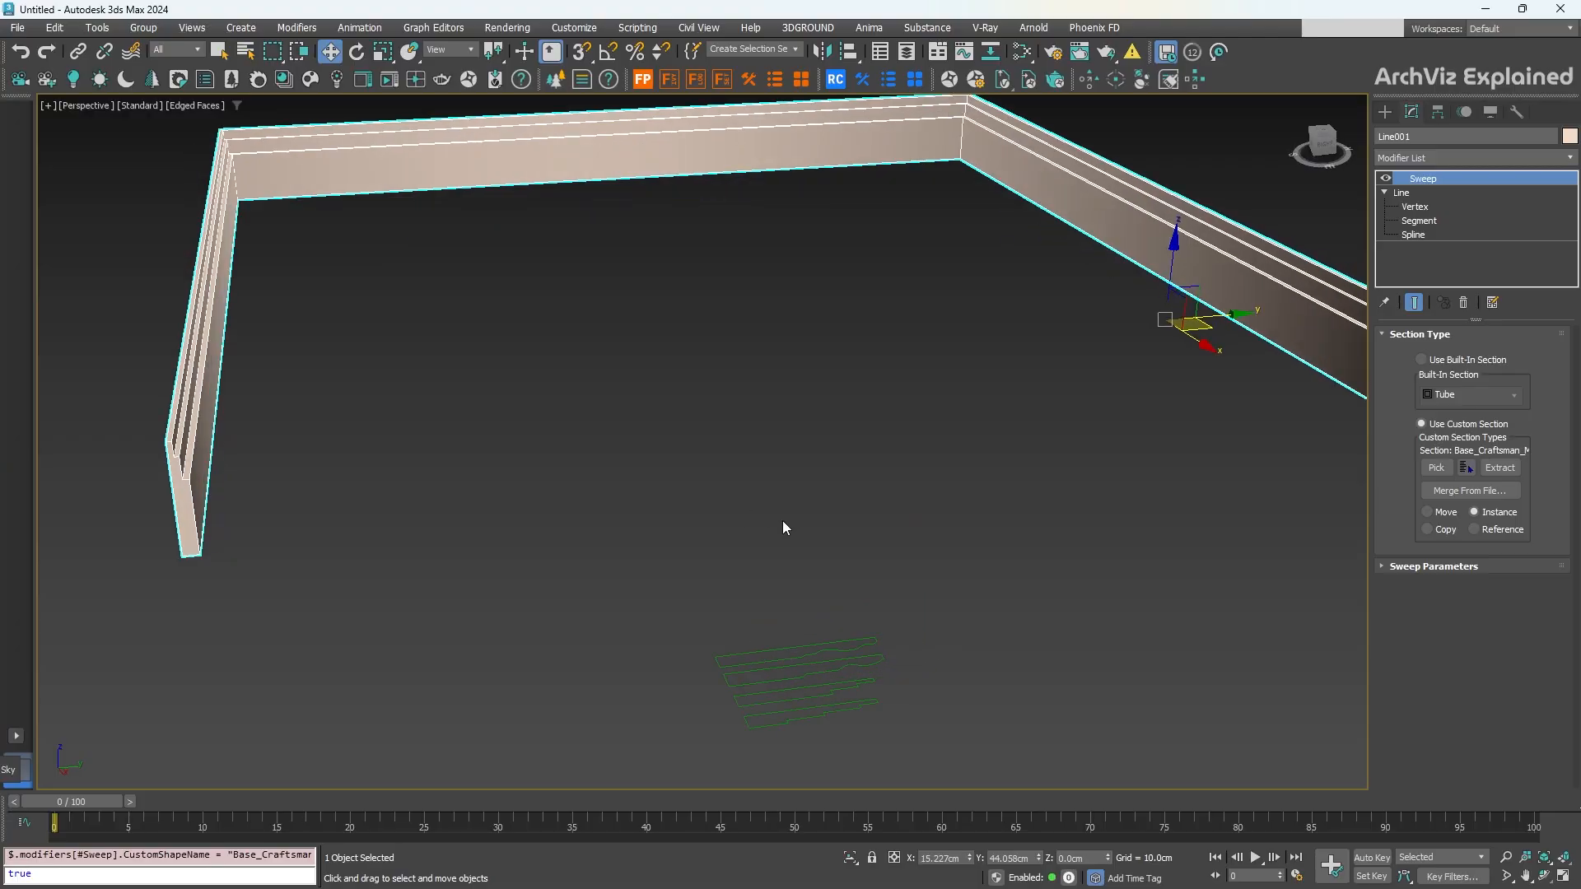
Step: Inspect each profile spline, then reselect Line001 and use Base_Tall_Elegant_Colonial as its section
click(822, 669)
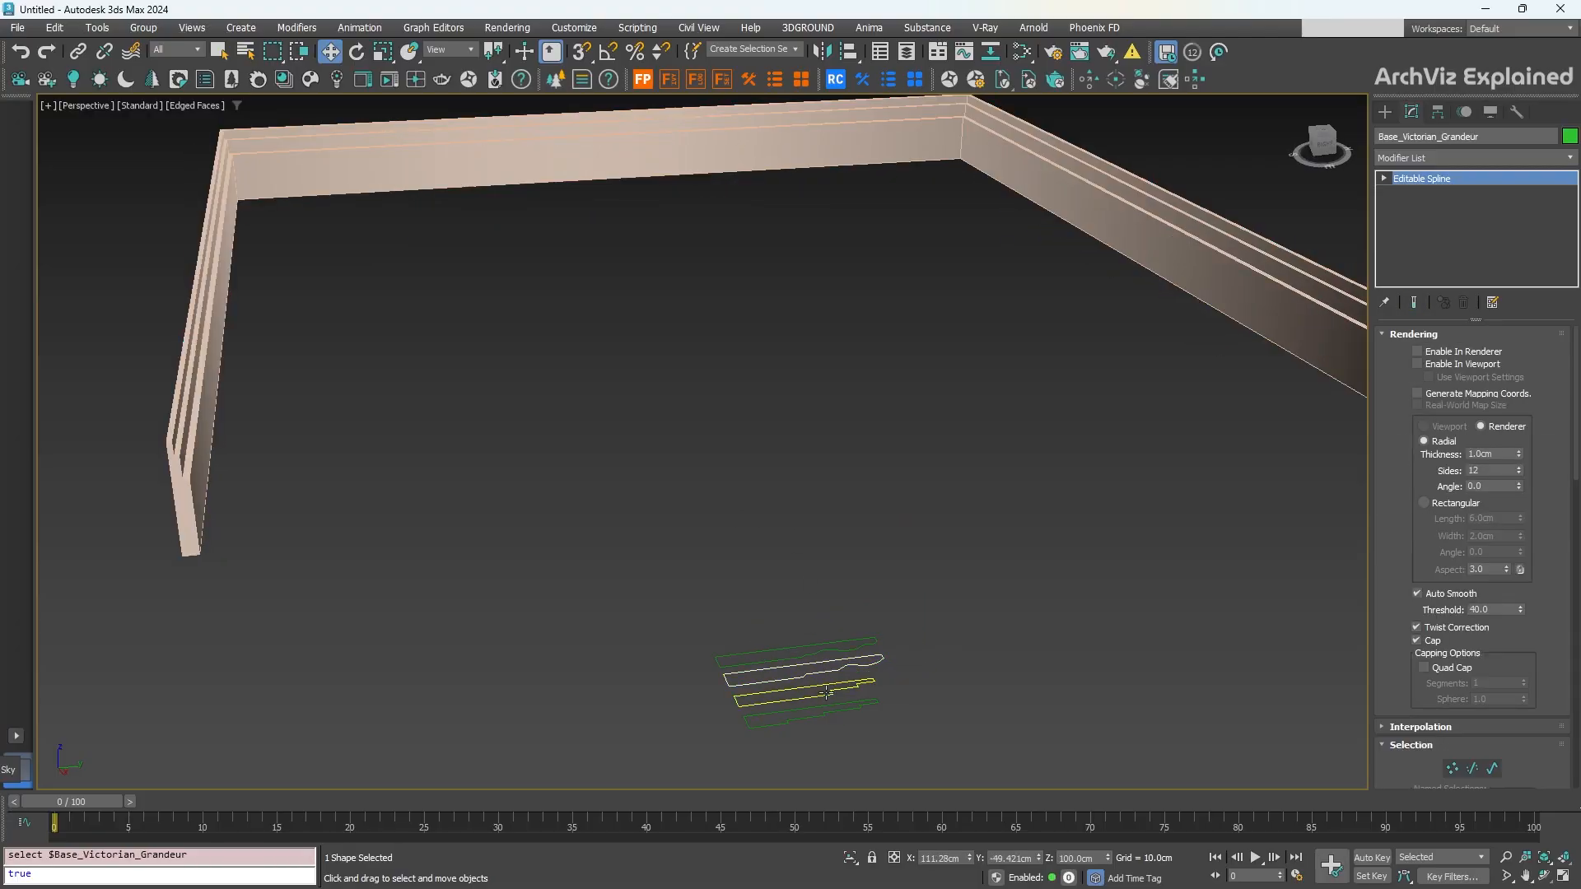
alt+middle_drag(821, 669, 822, 619)
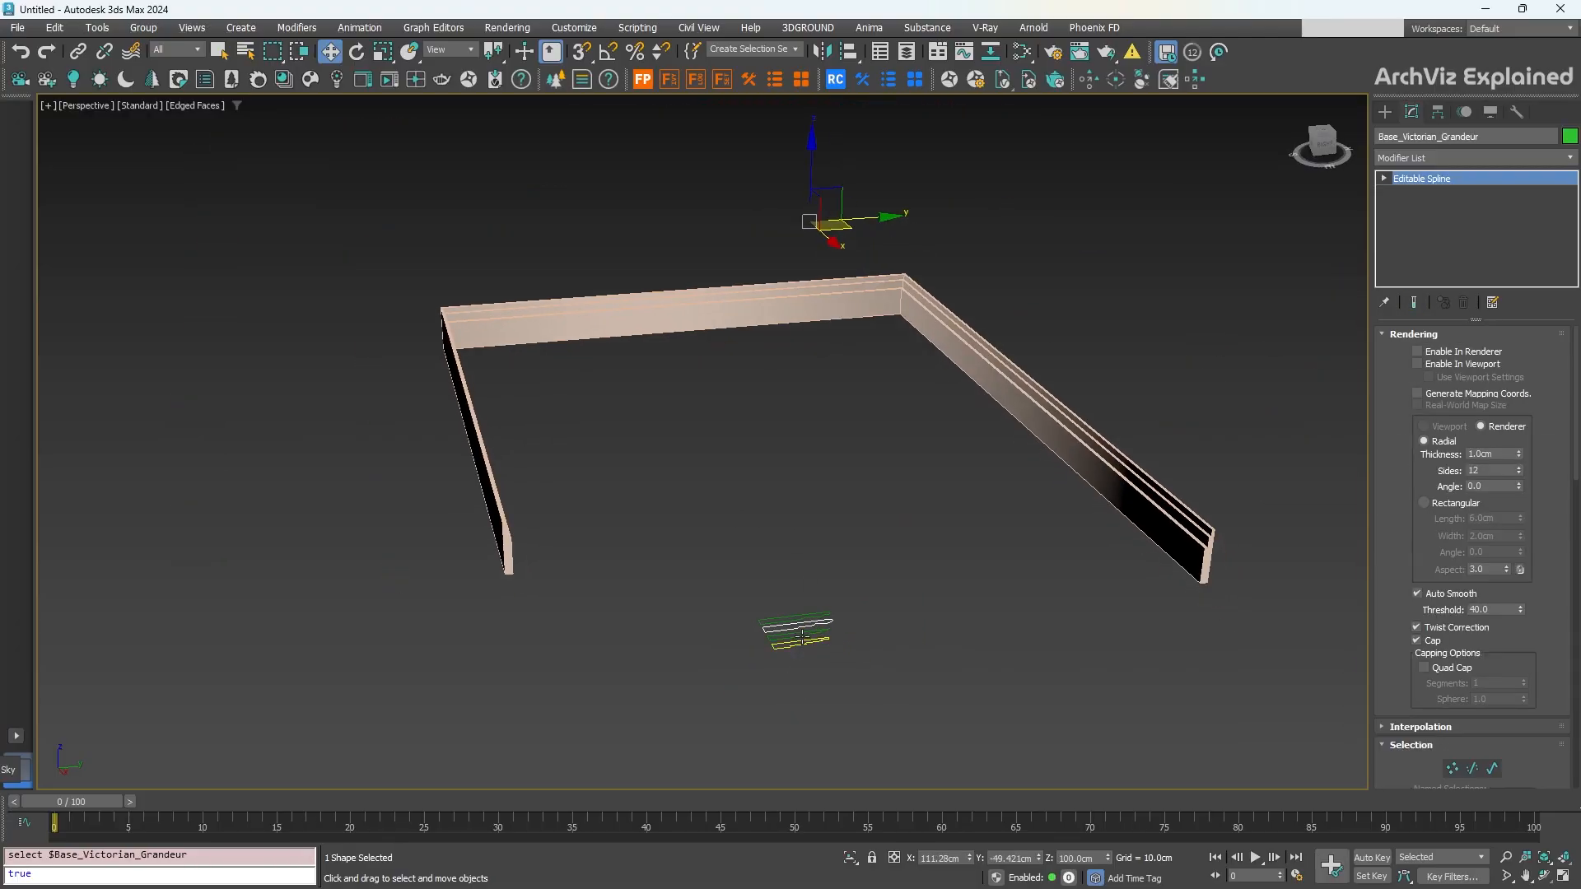
click(804, 637)
click(795, 619)
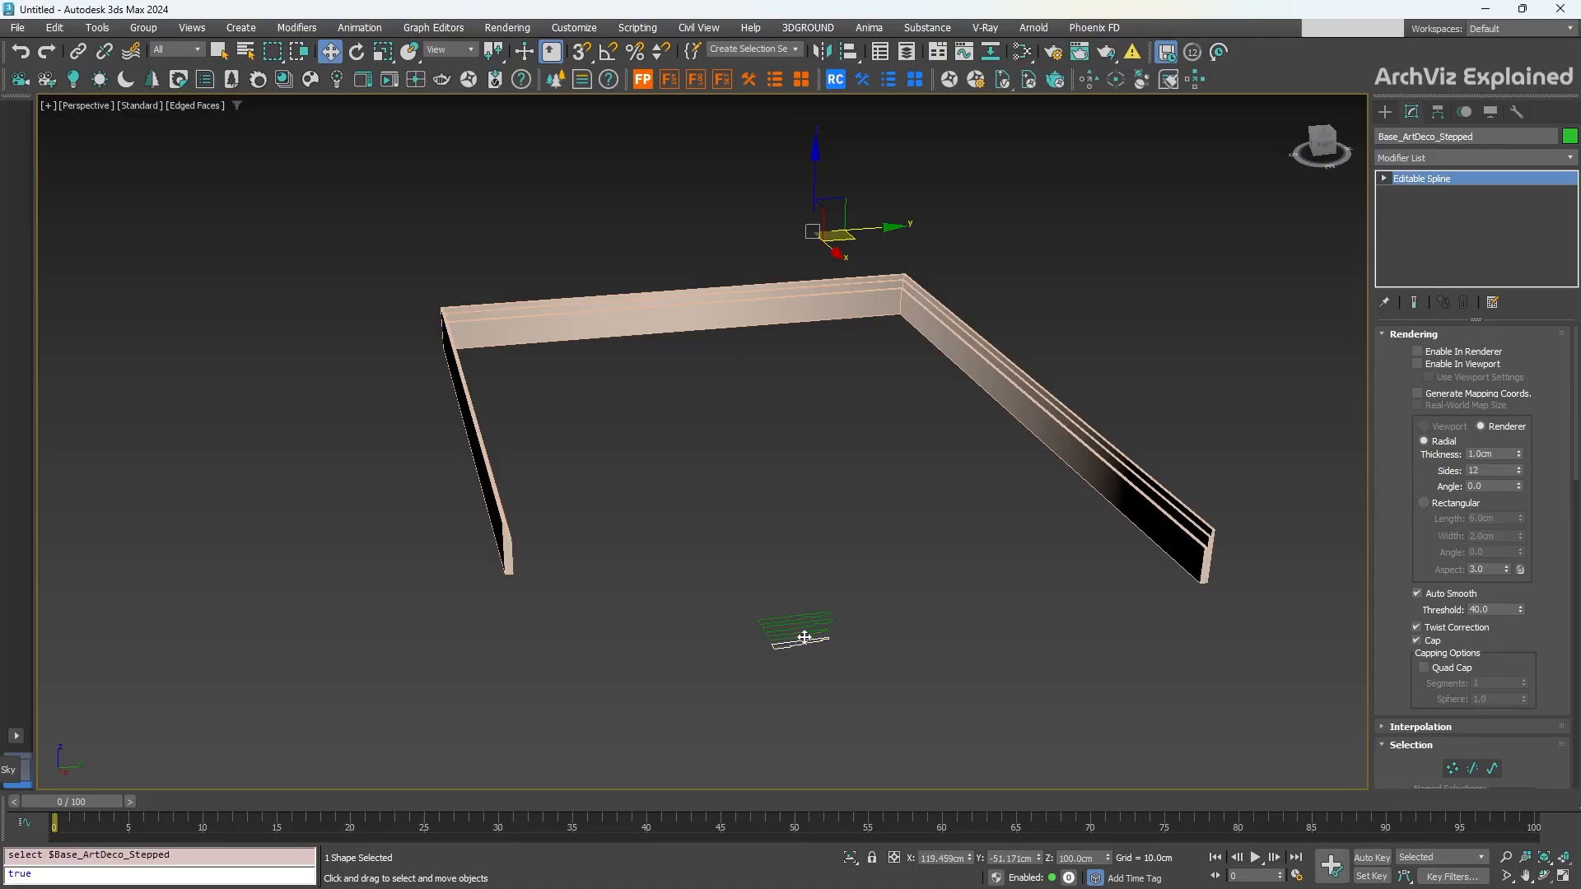
click(794, 616)
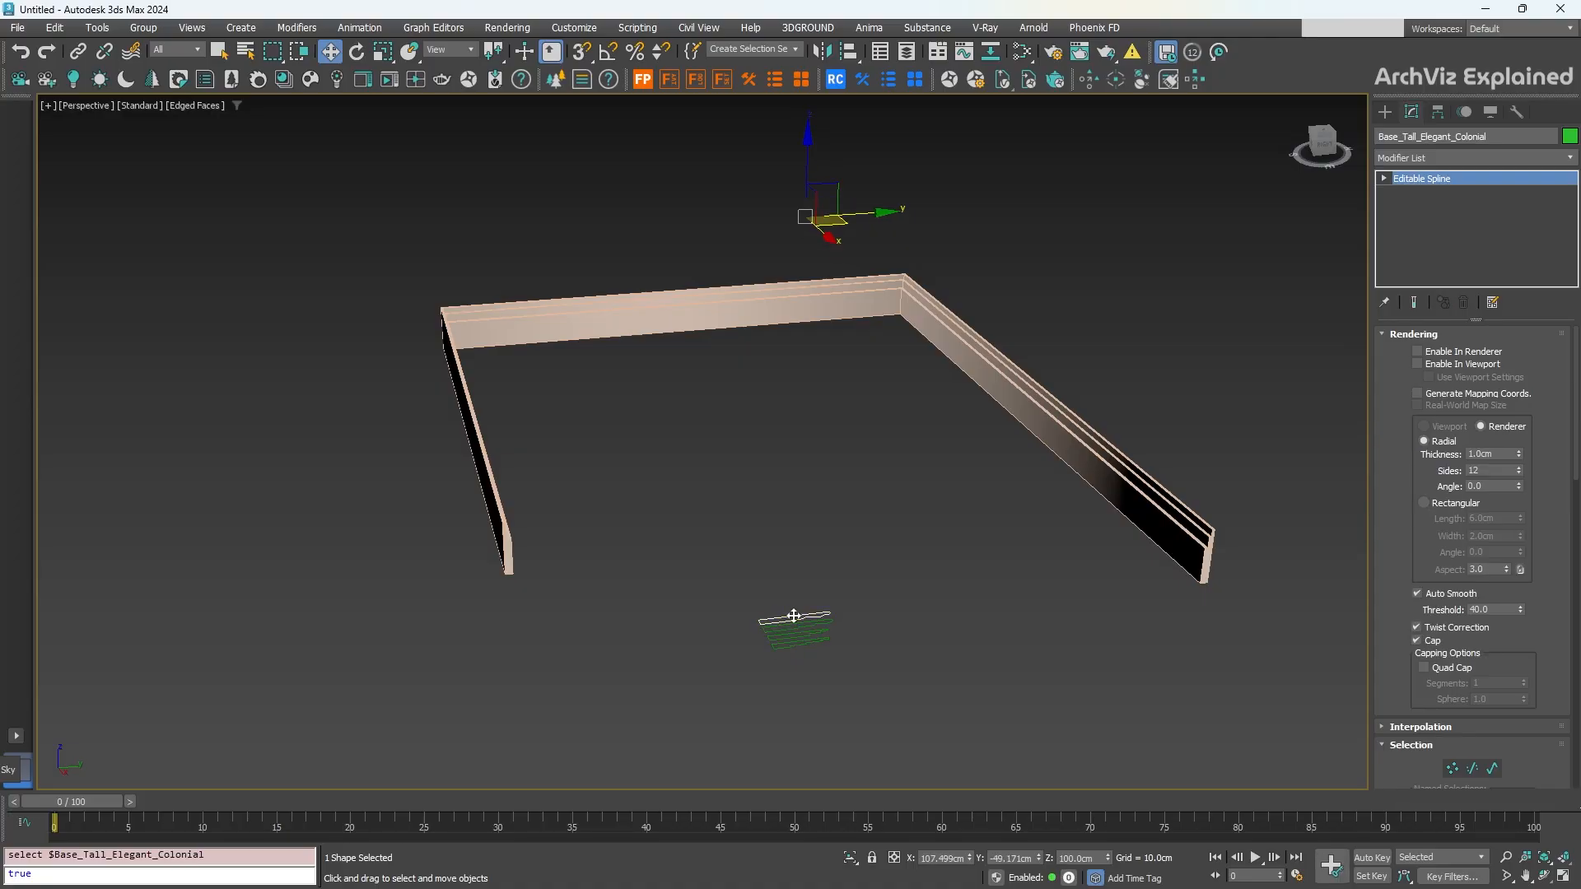
scroll(794, 615, up, 3)
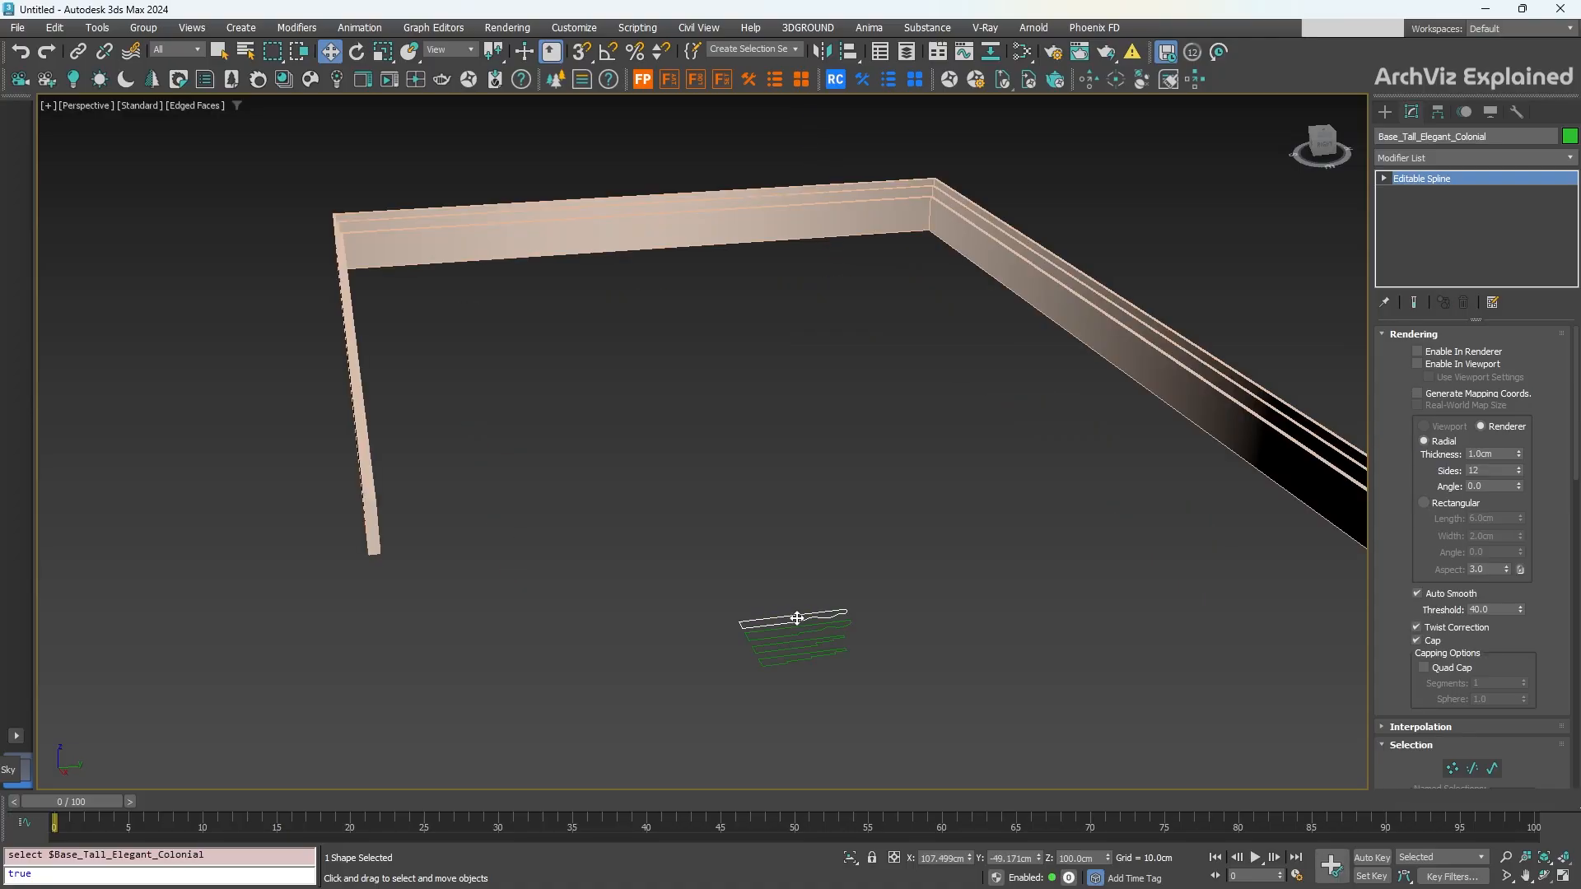
alt+middle_drag(808, 615, 790, 603)
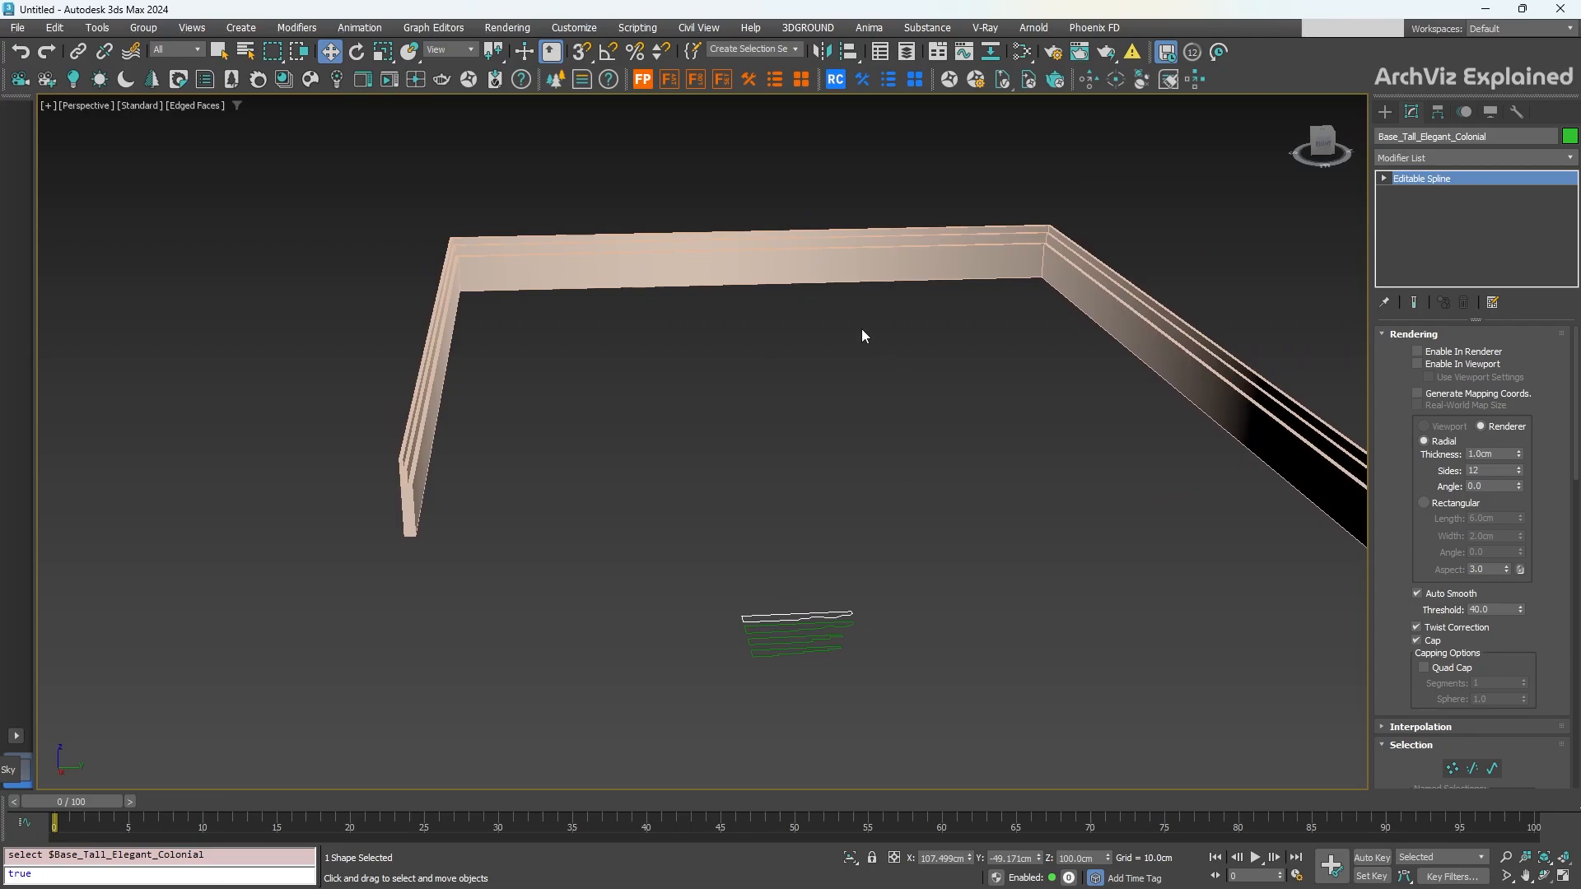
click(1253, 345)
click(769, 618)
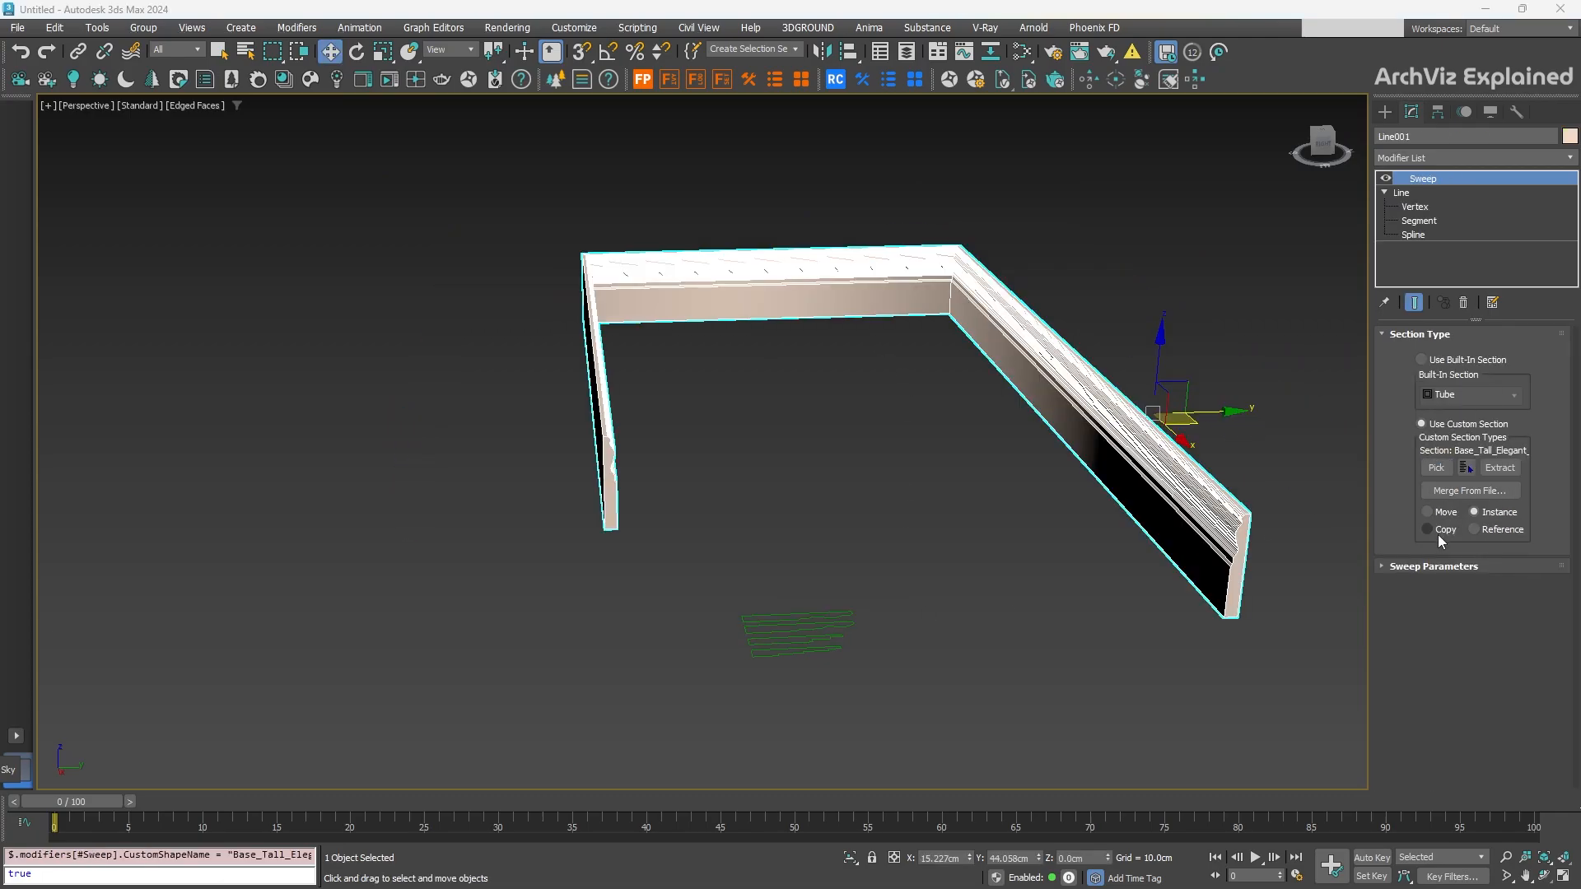
Step: Switch the section to Base_Victorian_Grandeur and set Pivot Alignment to centre
click(1434, 567)
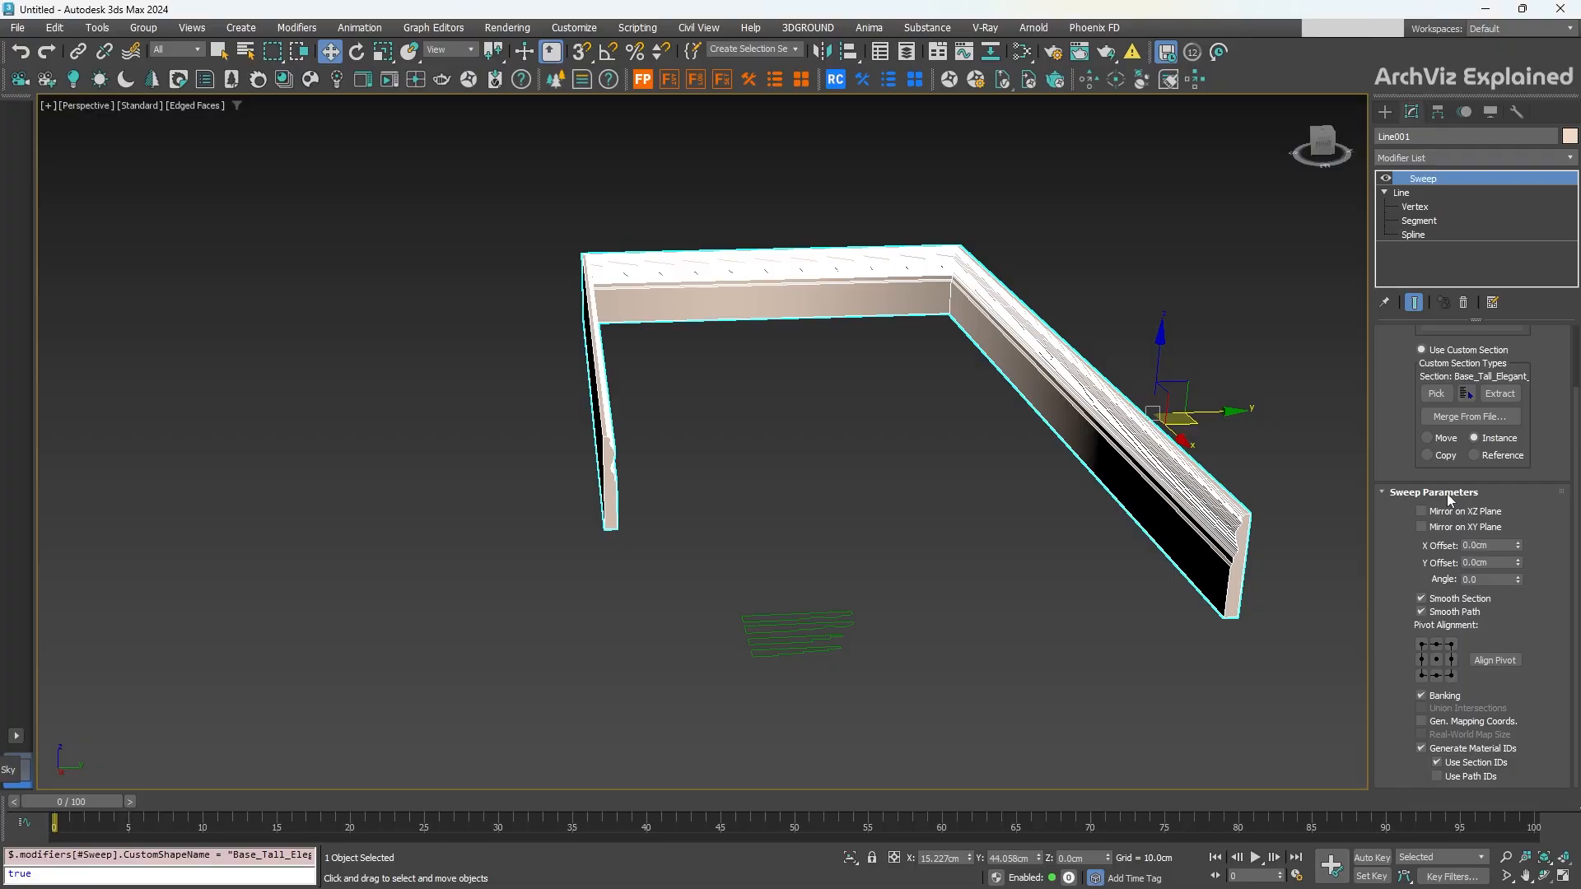
click(1436, 394)
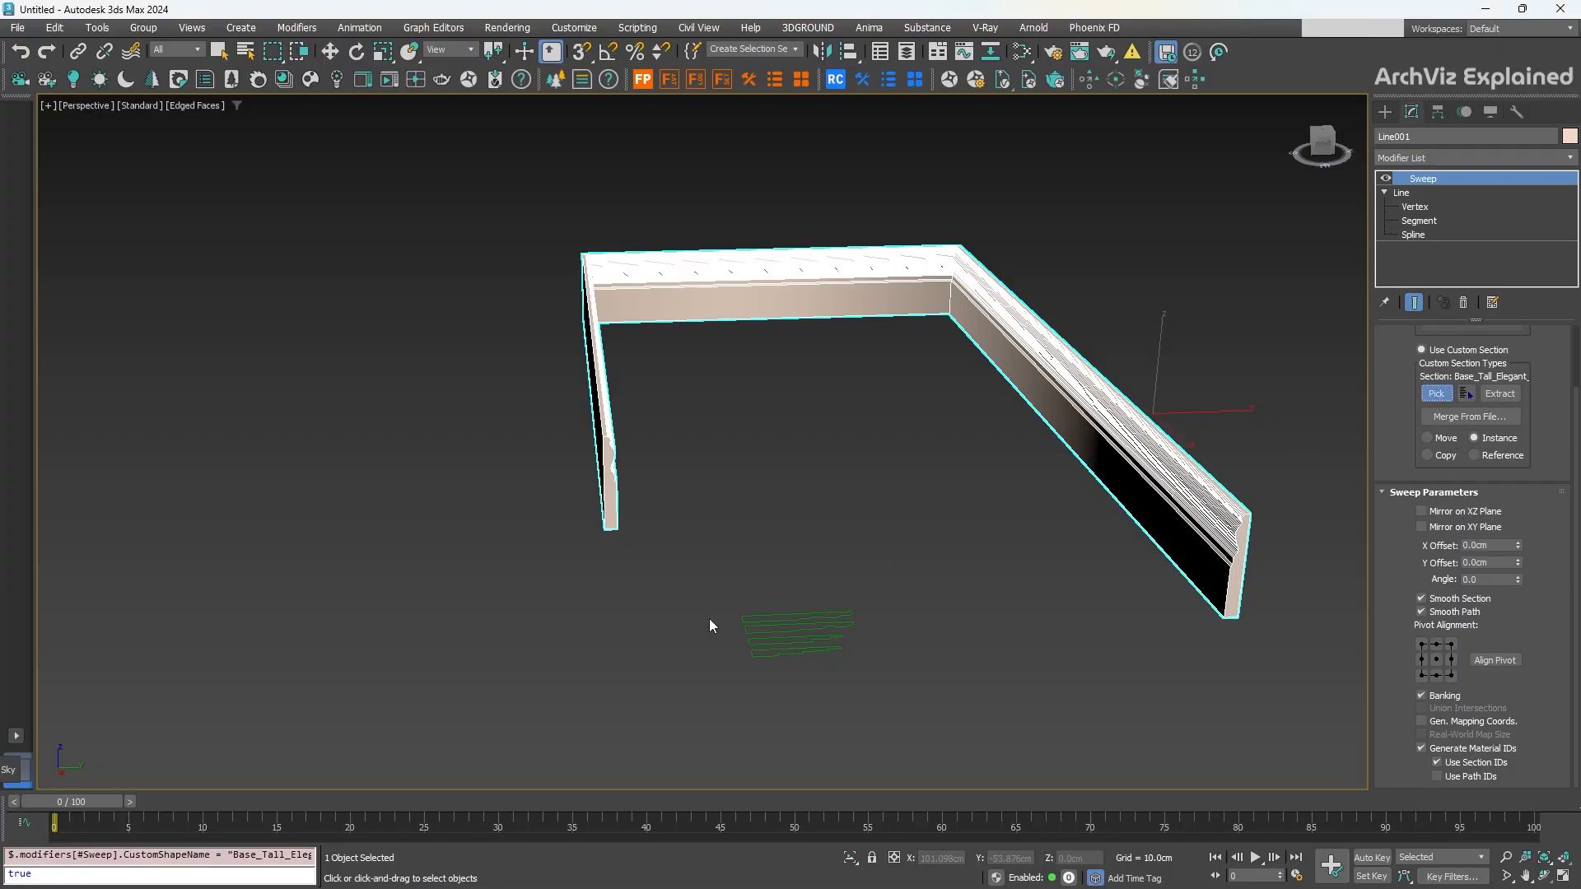
click(812, 629)
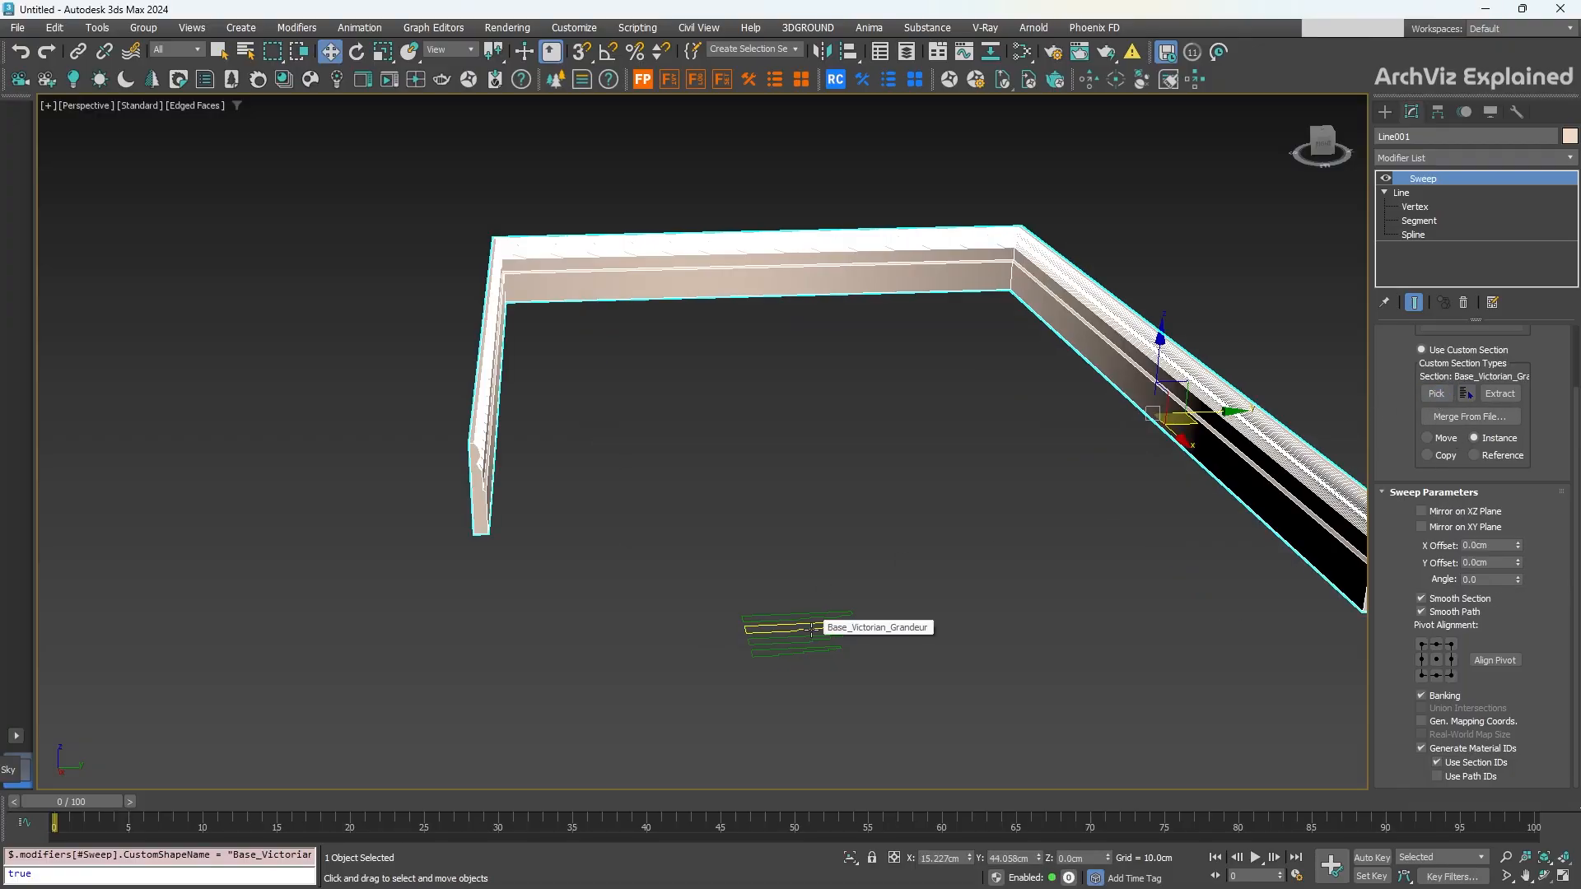
click(1435, 659)
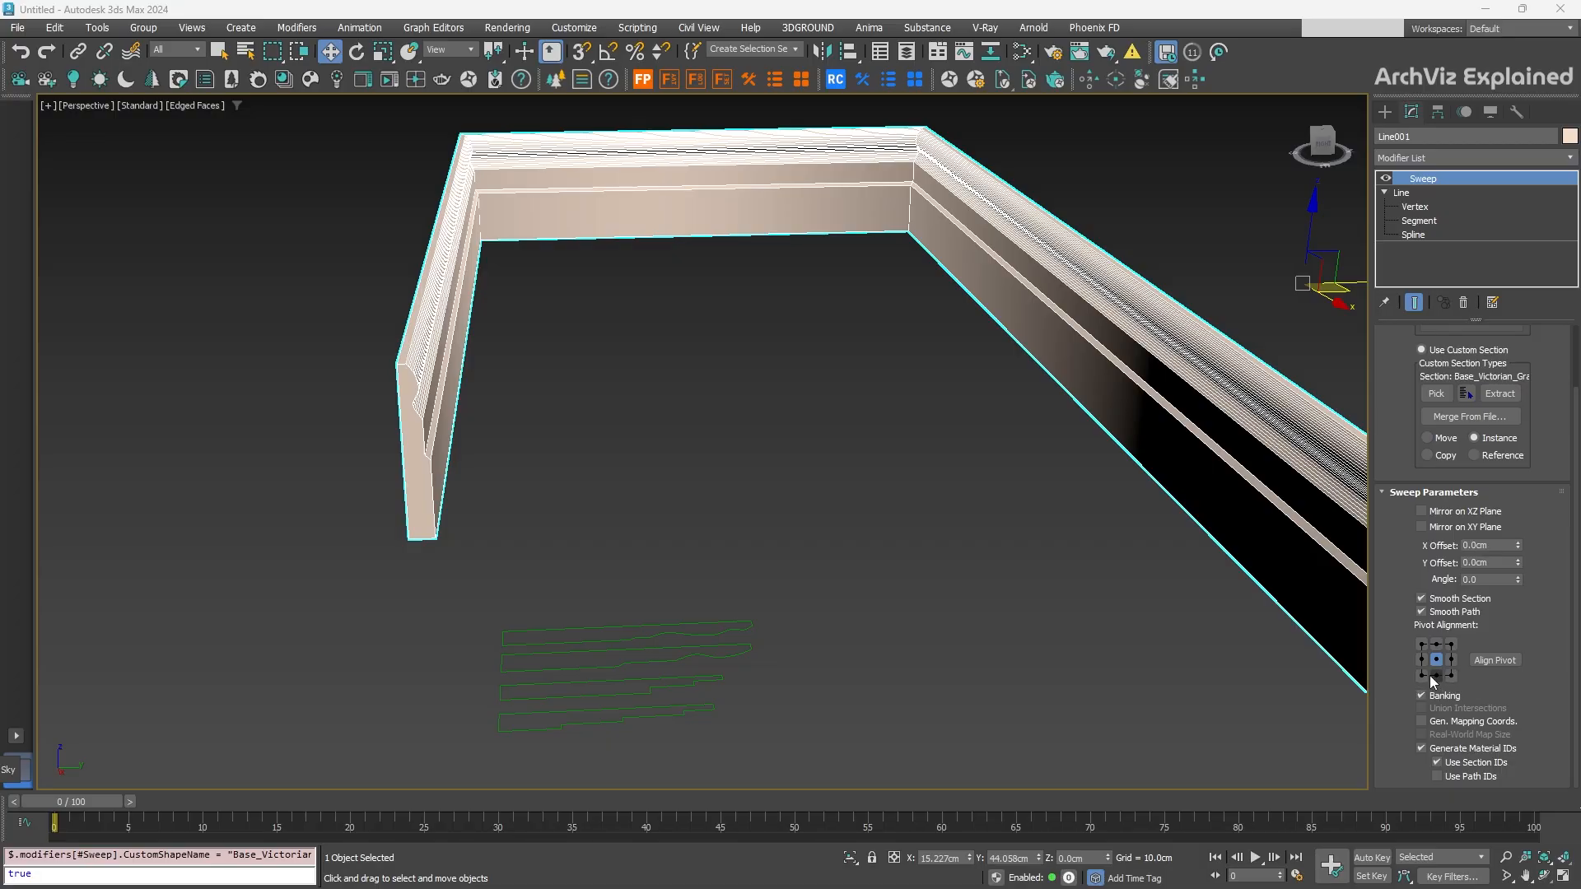
Step: Try bottom-left, centre and top-left pivot alignment, settle on bottom-left, and turn on Align Pivot
click(1422, 675)
scroll(1204, 605, down, 4)
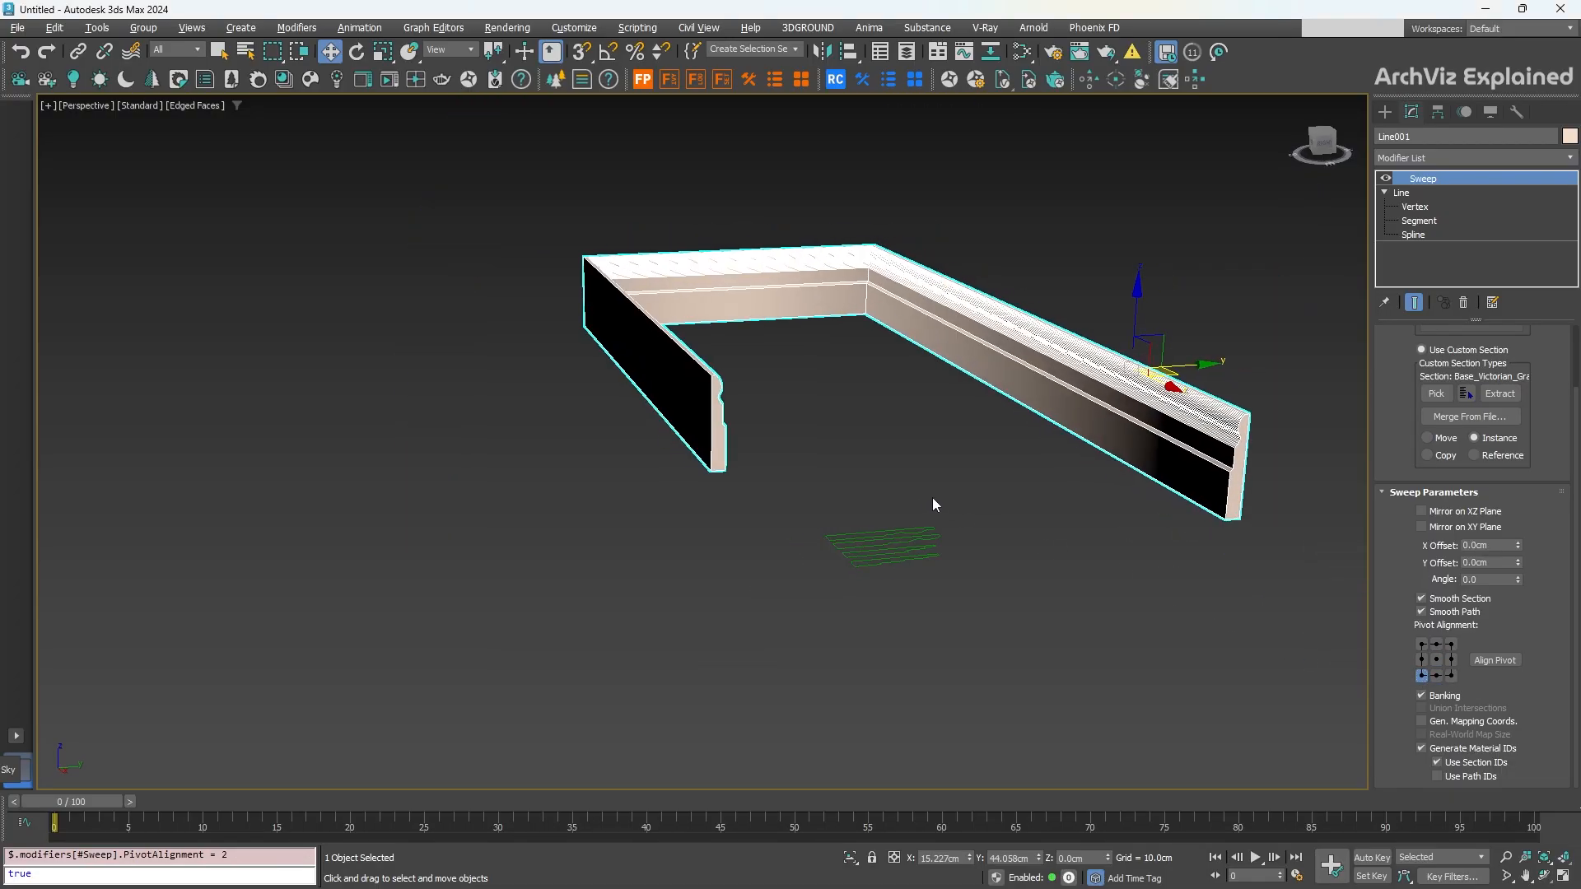
scroll(935, 497, up, 5)
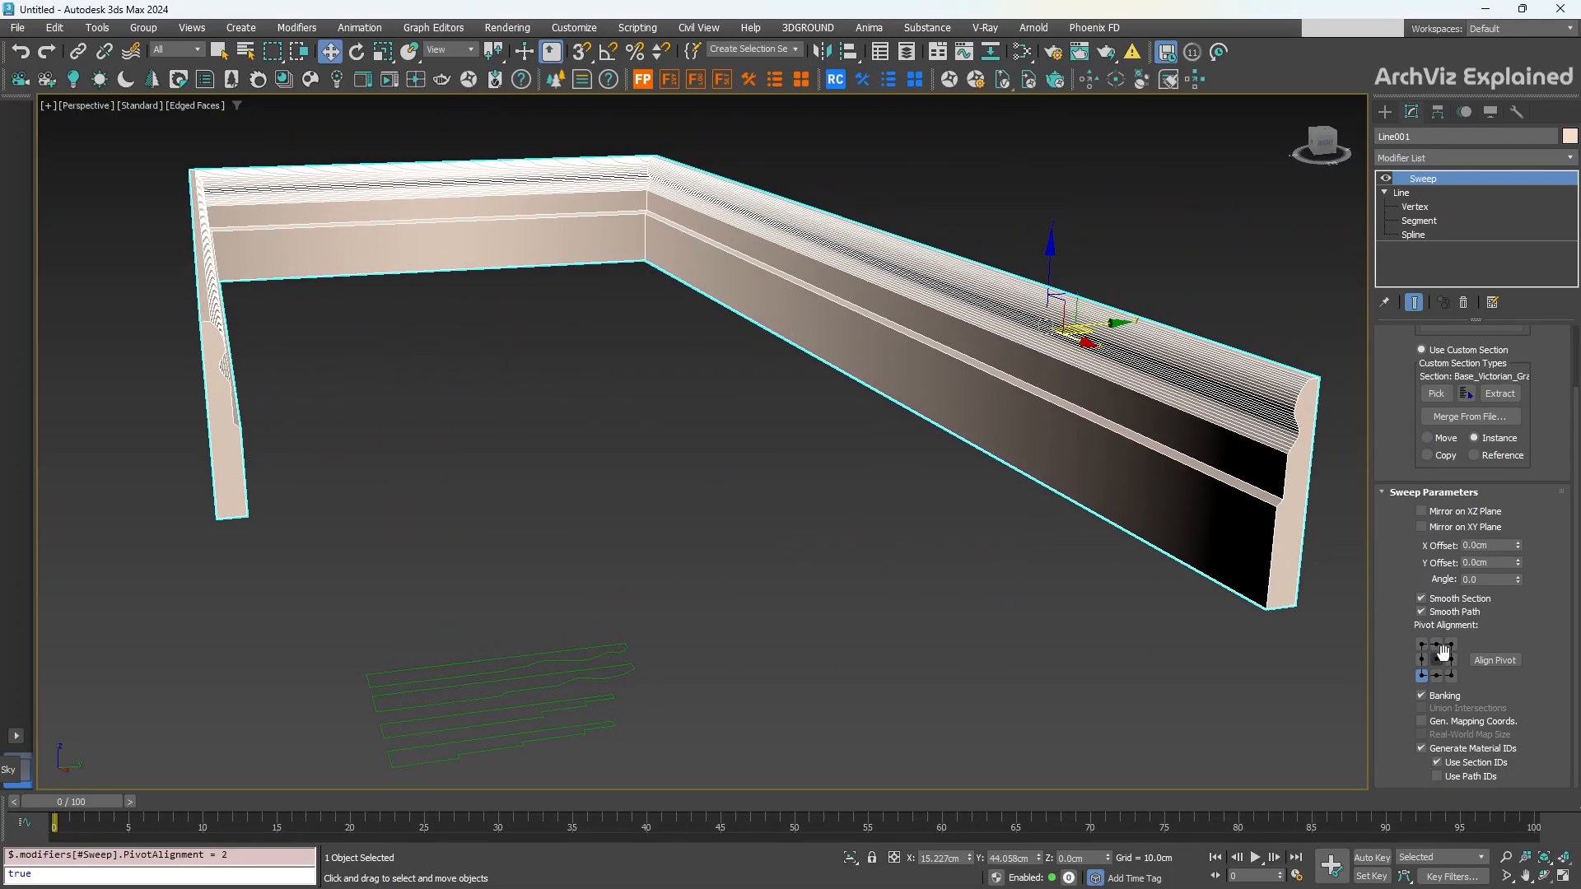
click(1437, 660)
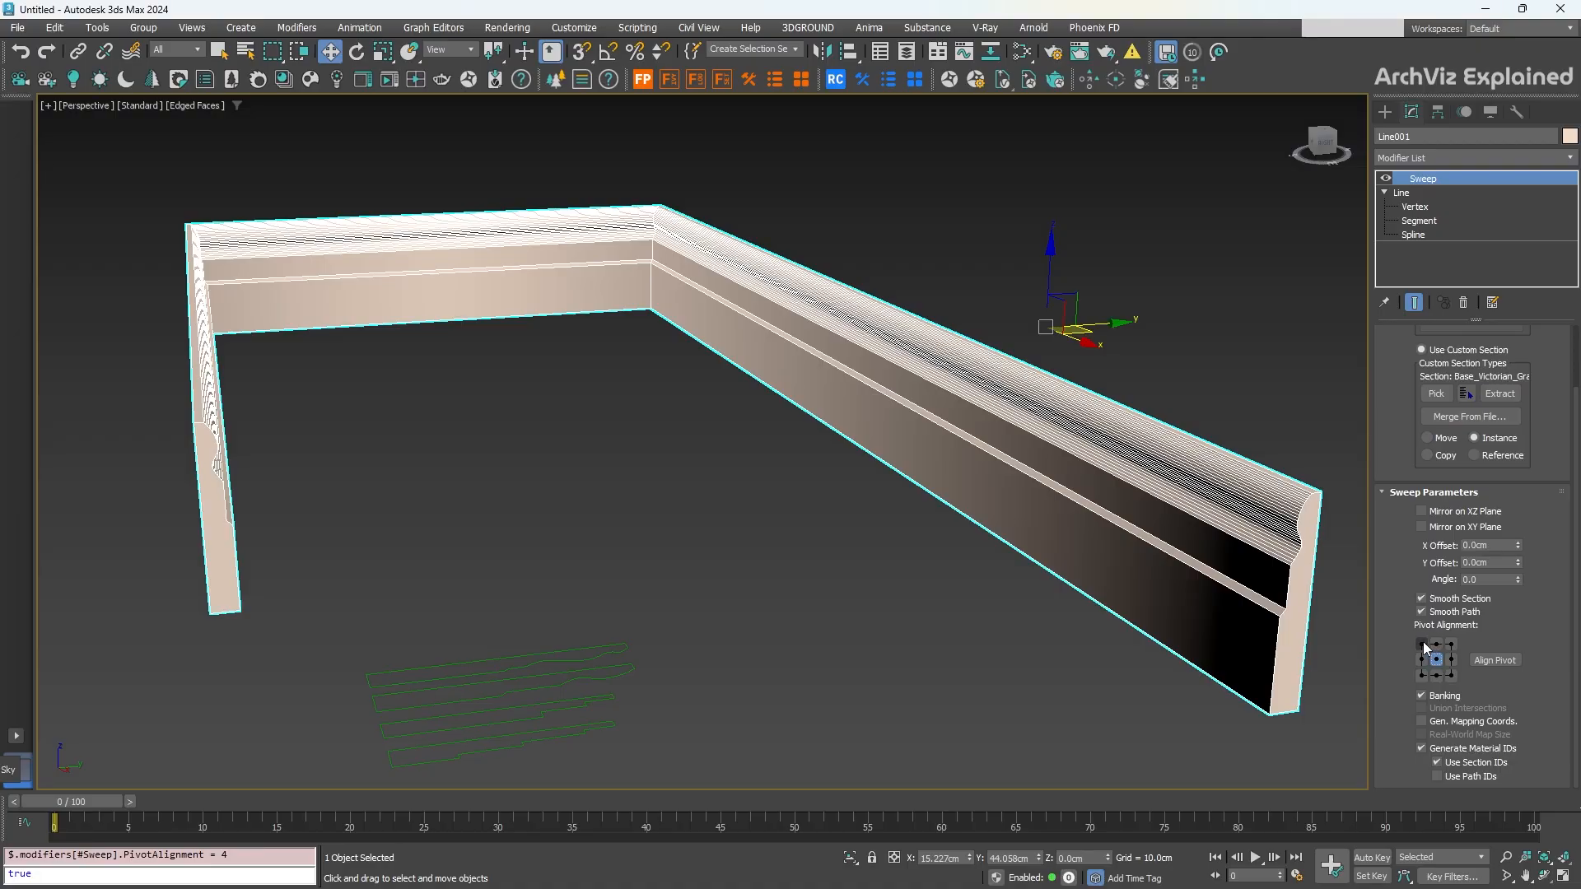
click(1422, 645)
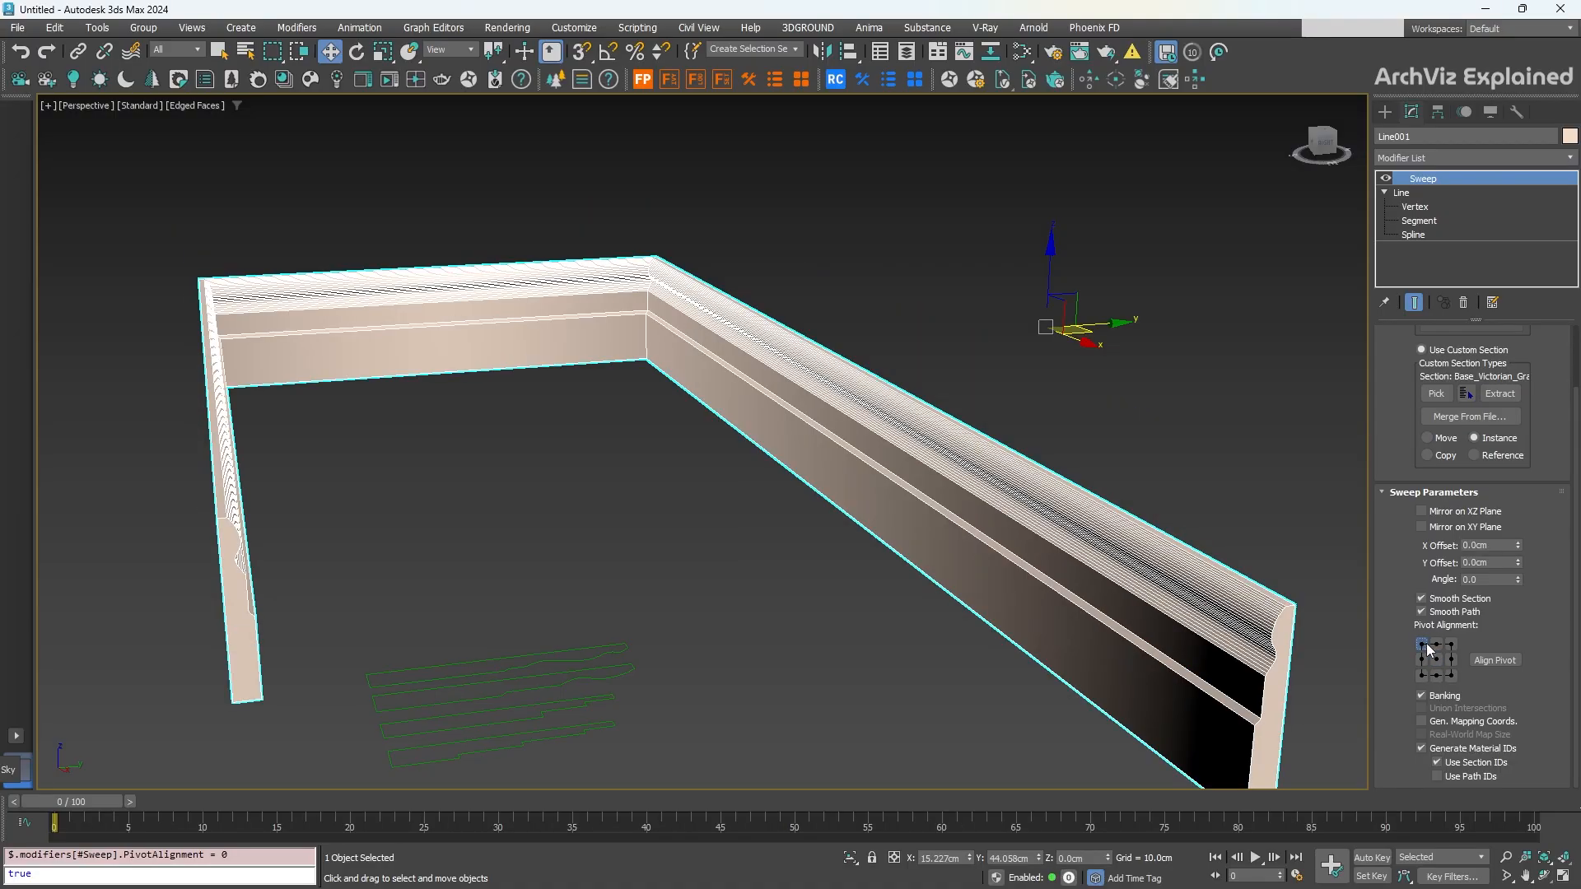
click(1422, 675)
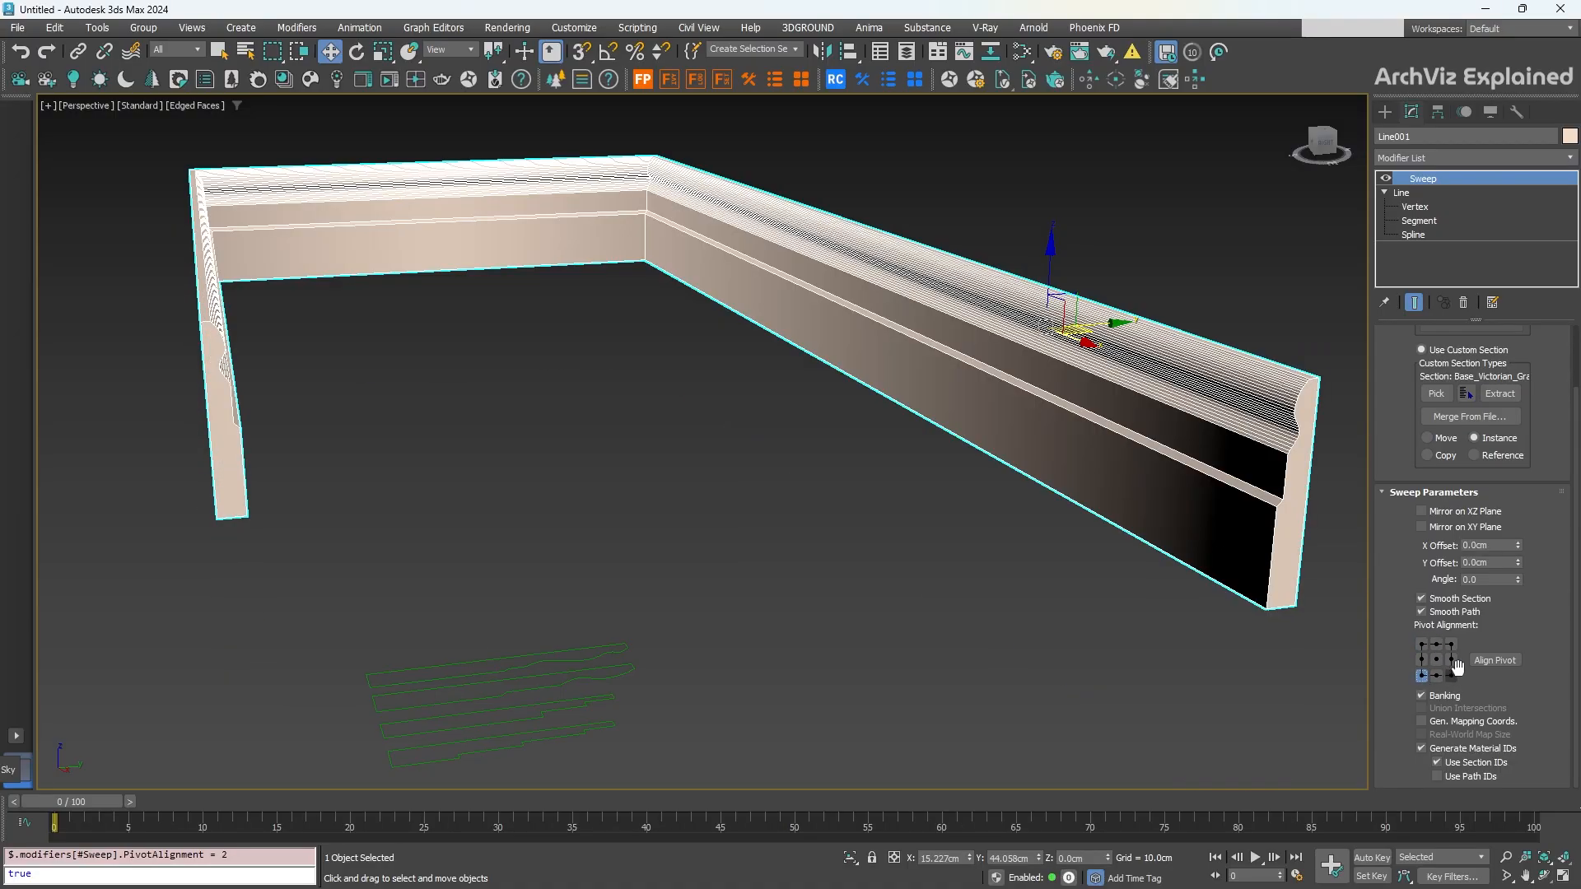
click(1505, 661)
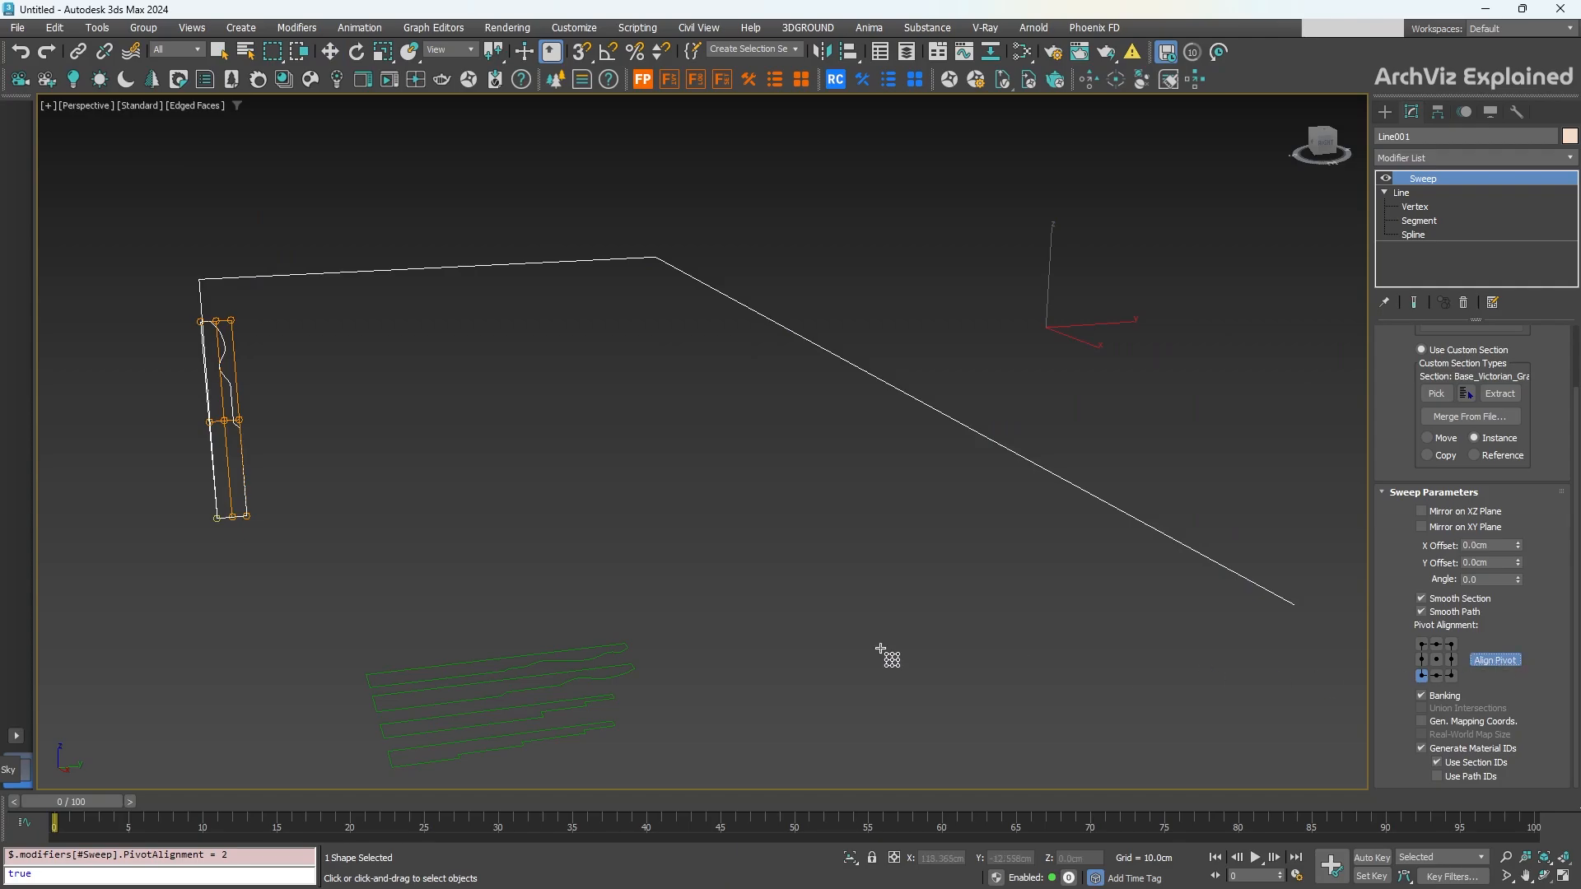
Step: Cycle the pivot alignment through top-left, top-middle, bottom-middle, bottom-right and bottom-left
middle_drag(286, 522, 368, 518)
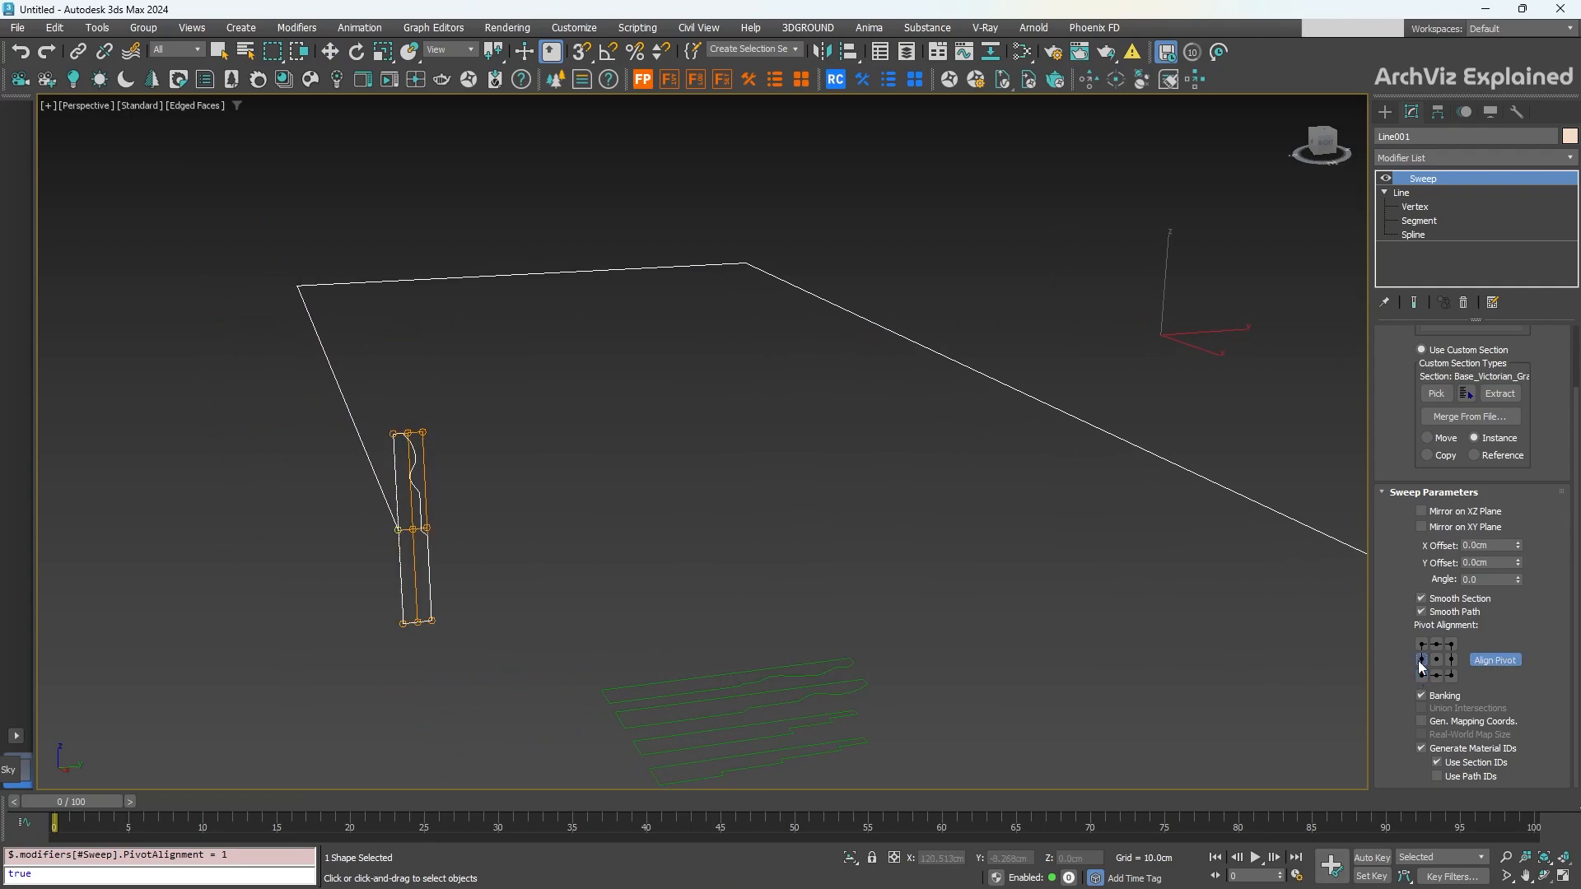
click(1420, 643)
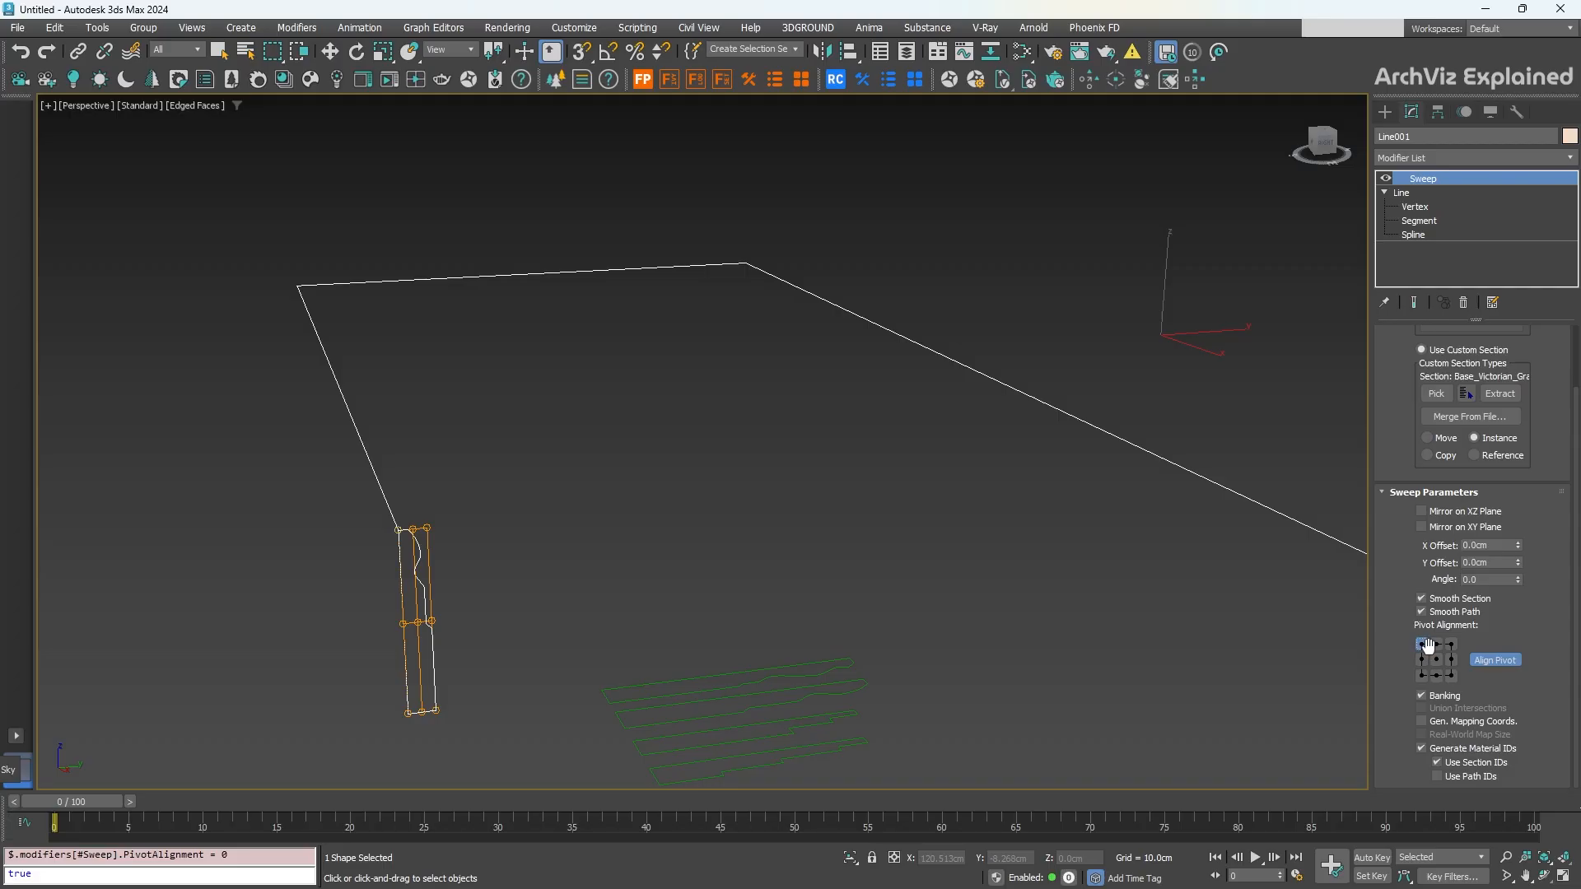
click(1437, 644)
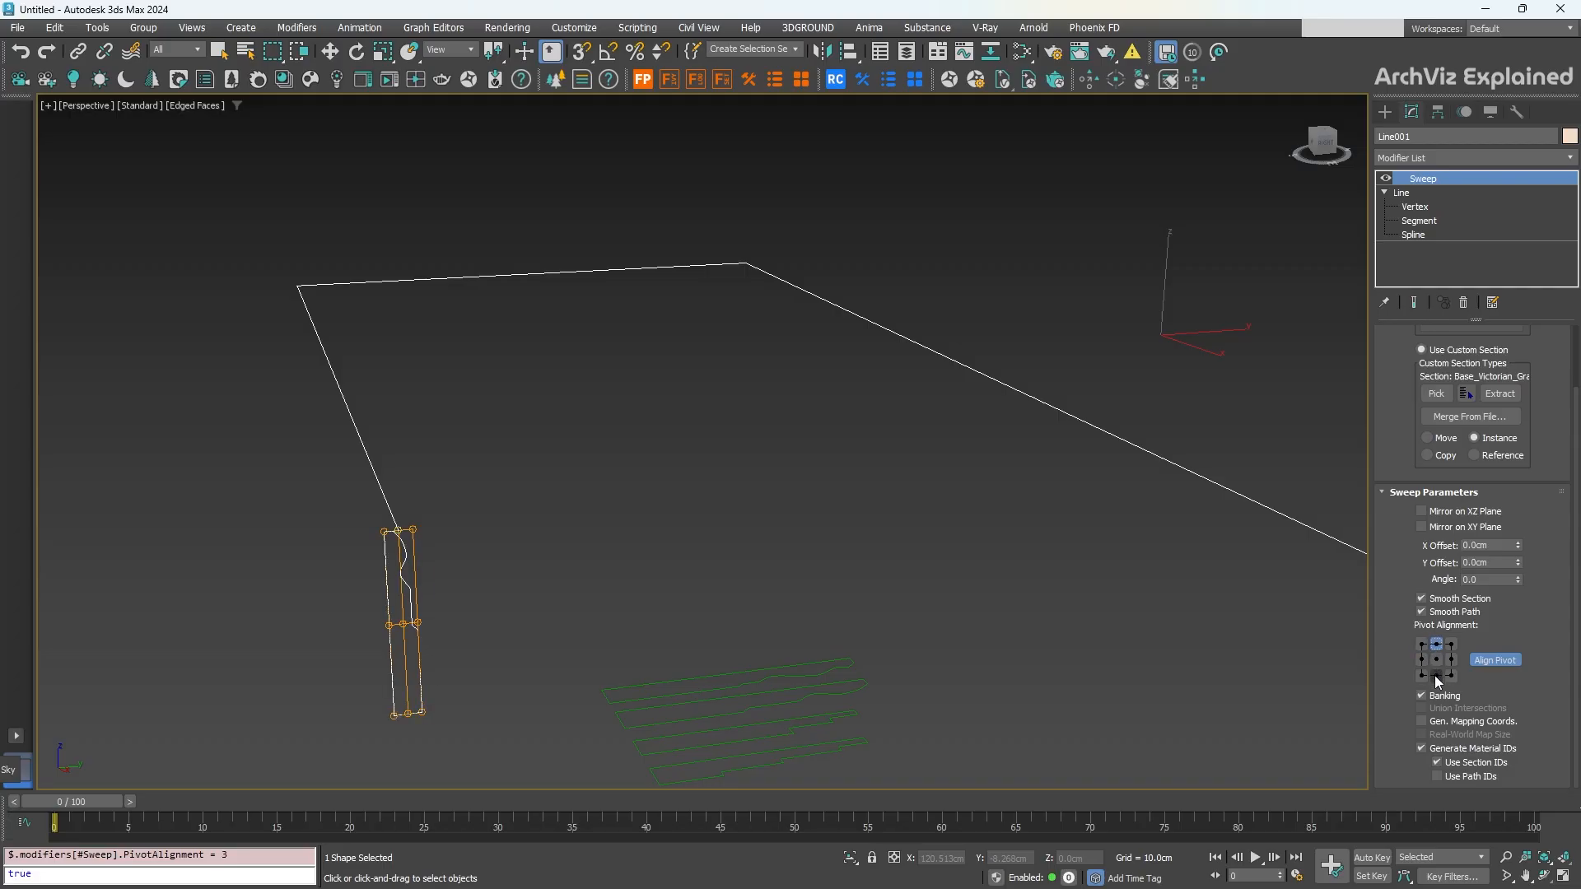
click(1436, 676)
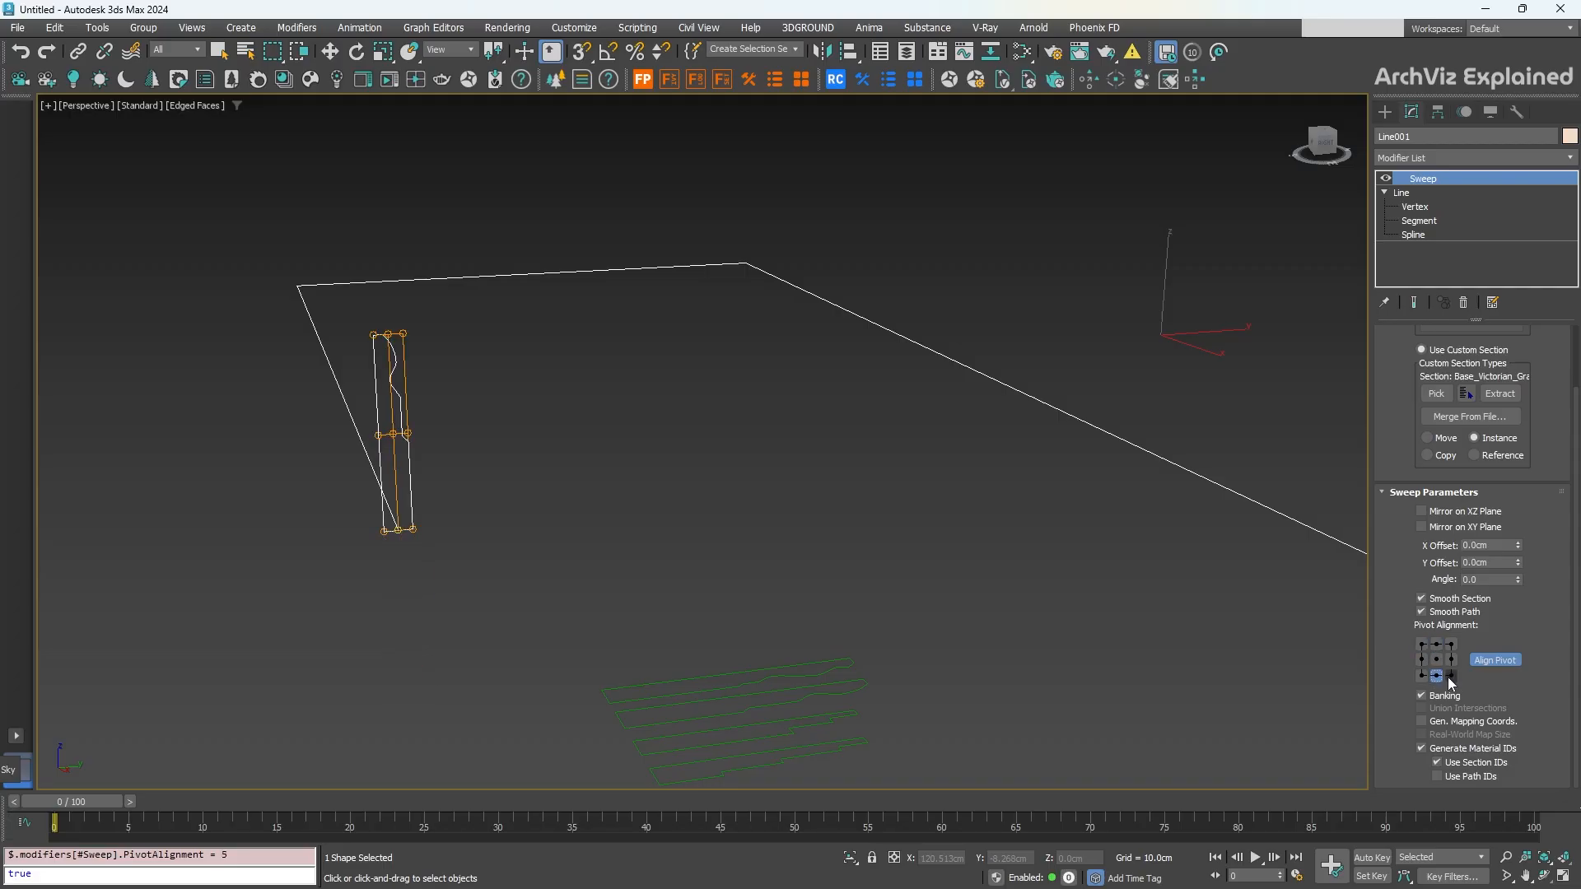
click(1452, 675)
click(1421, 675)
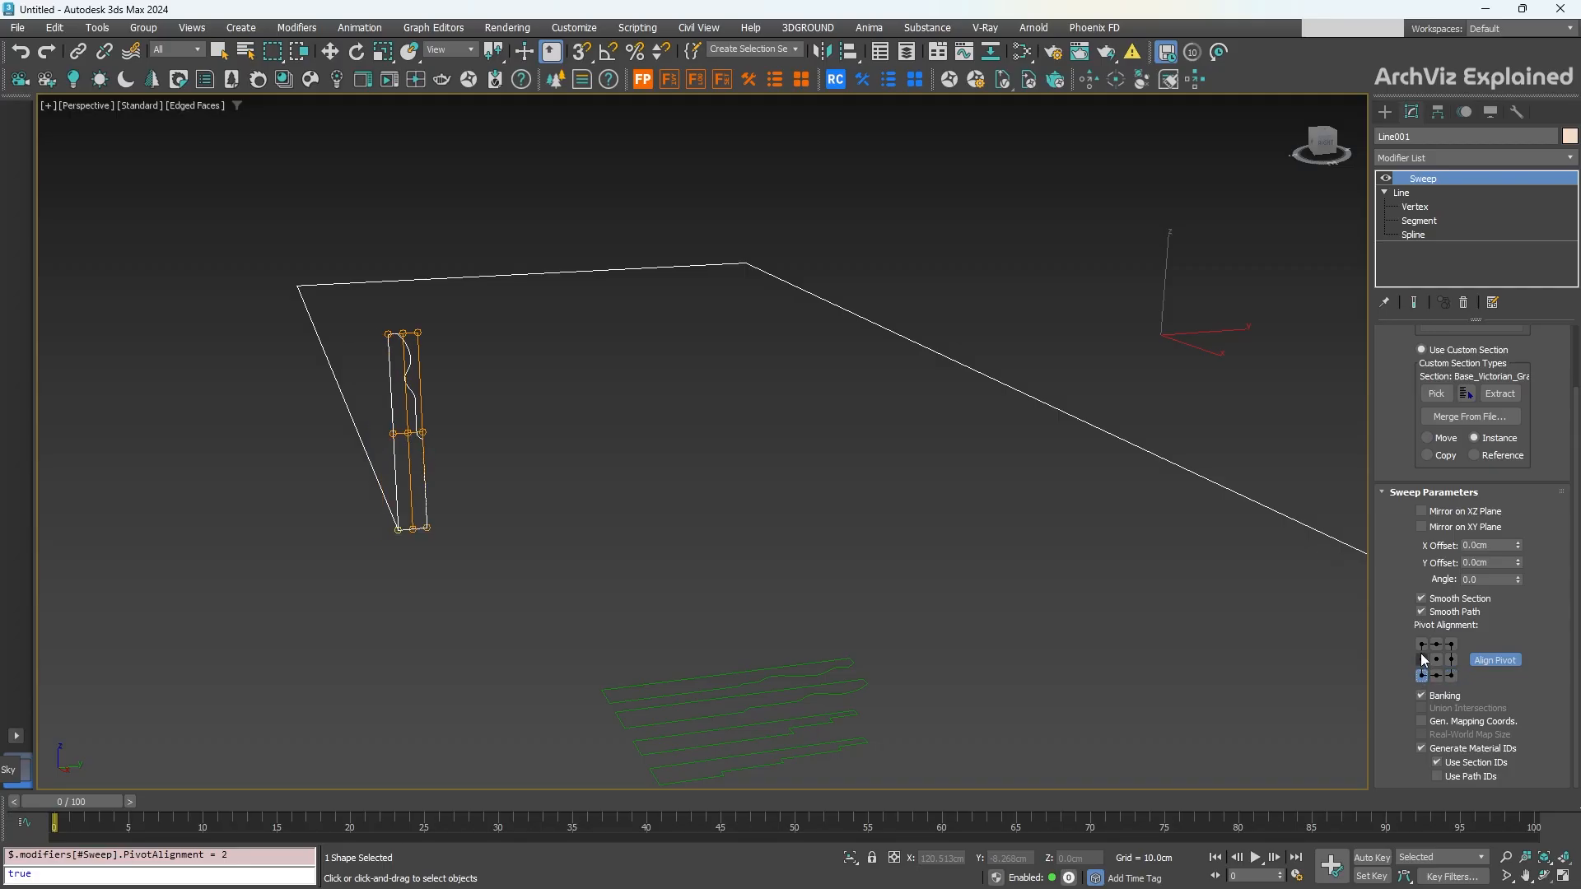
click(1422, 645)
Step: Settle on the bottom-left anchor and turn Align Pivot off to show the shaded molding
click(1498, 660)
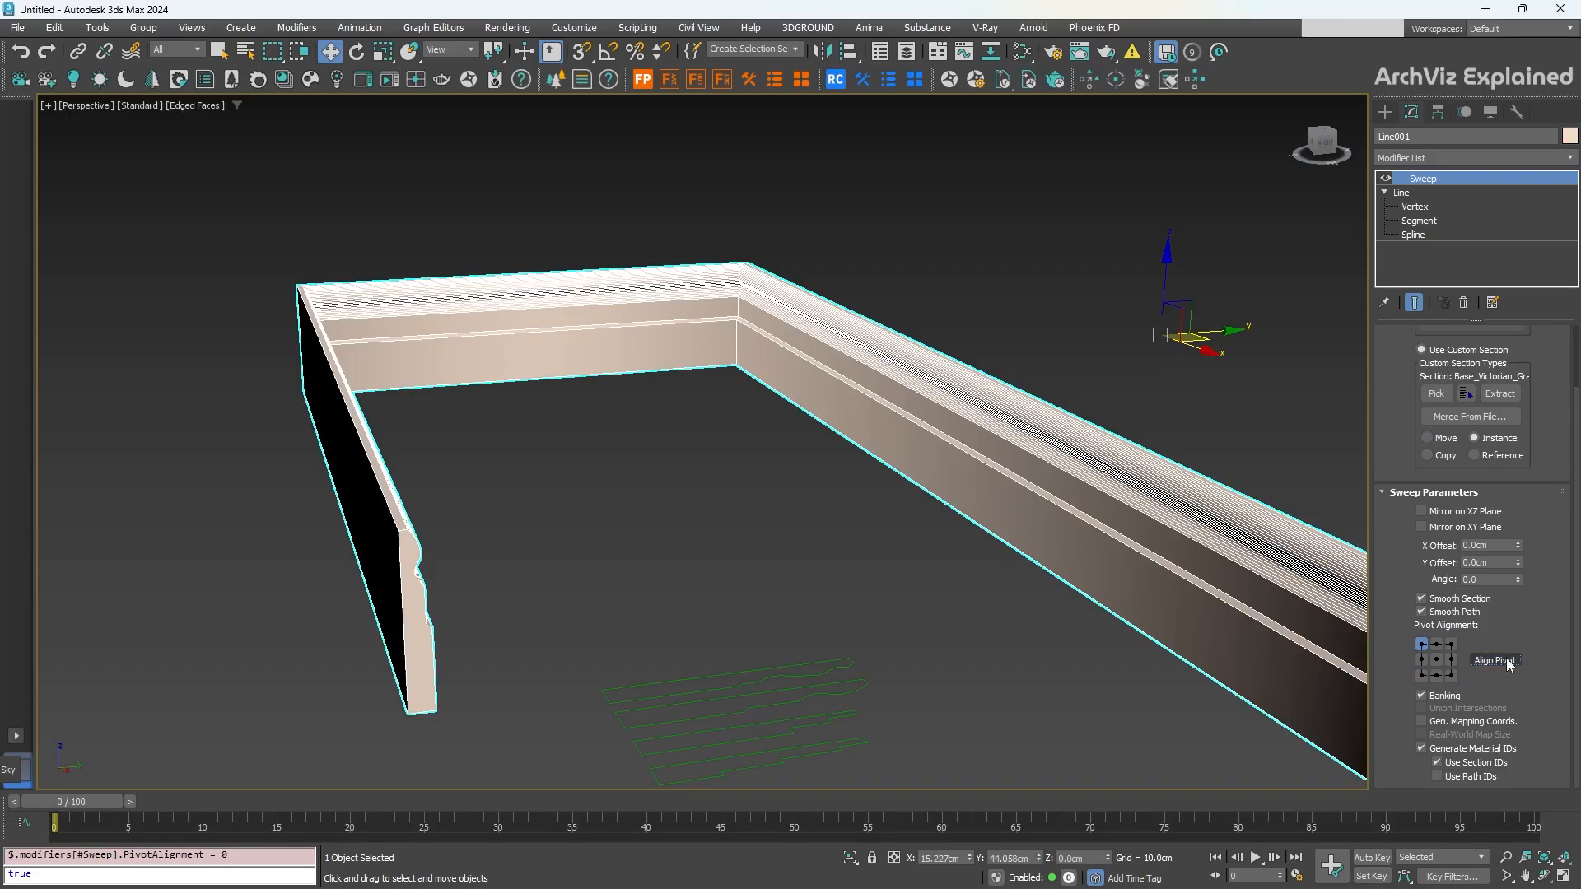
click(1422, 675)
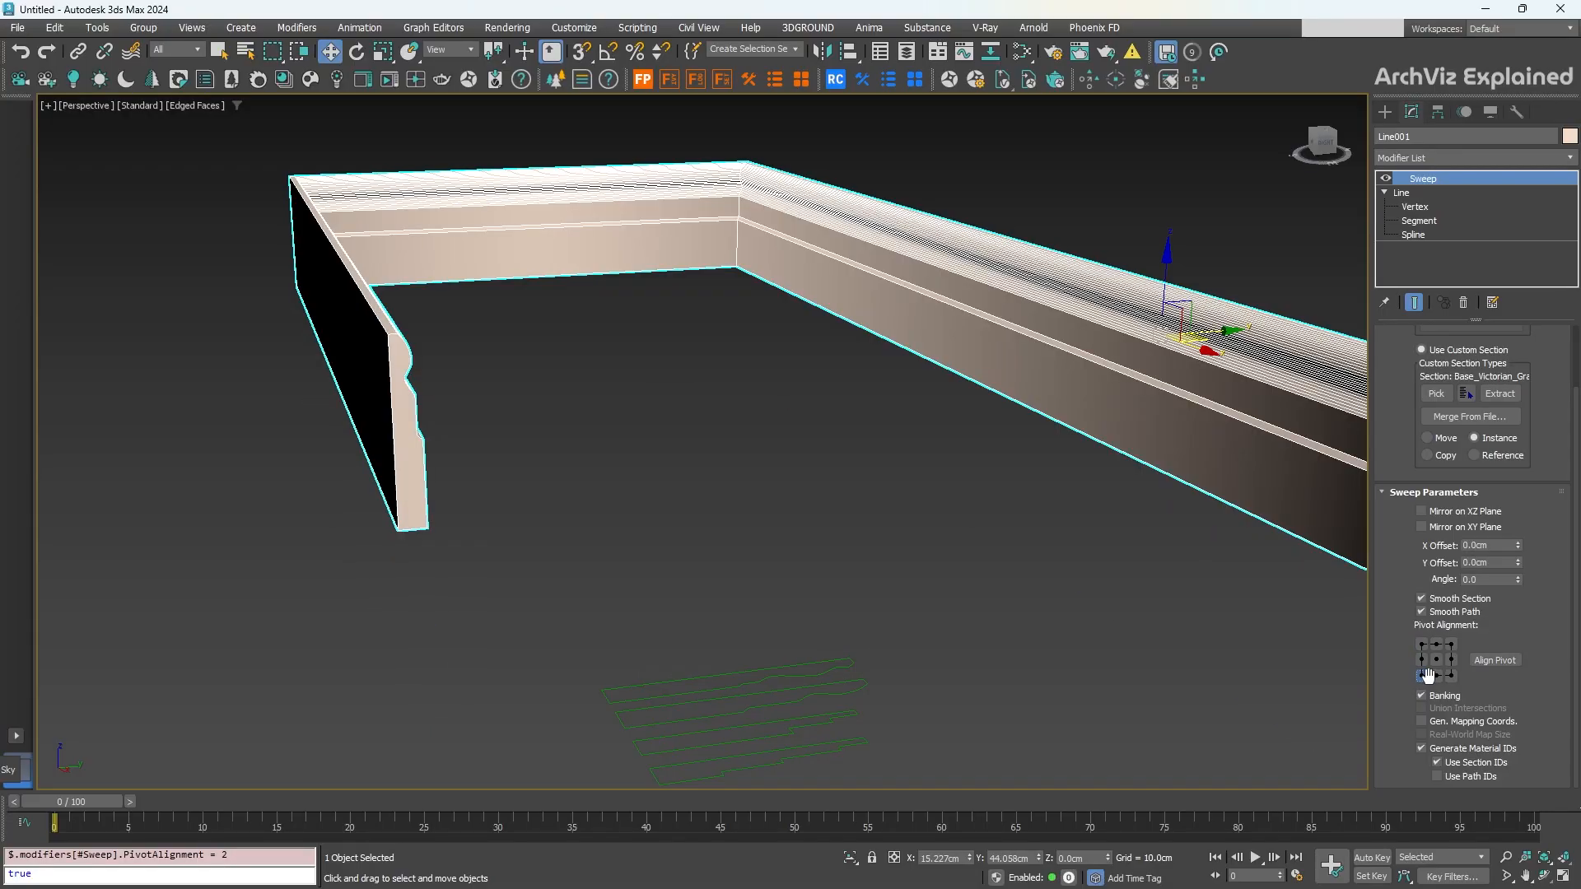
click(1492, 661)
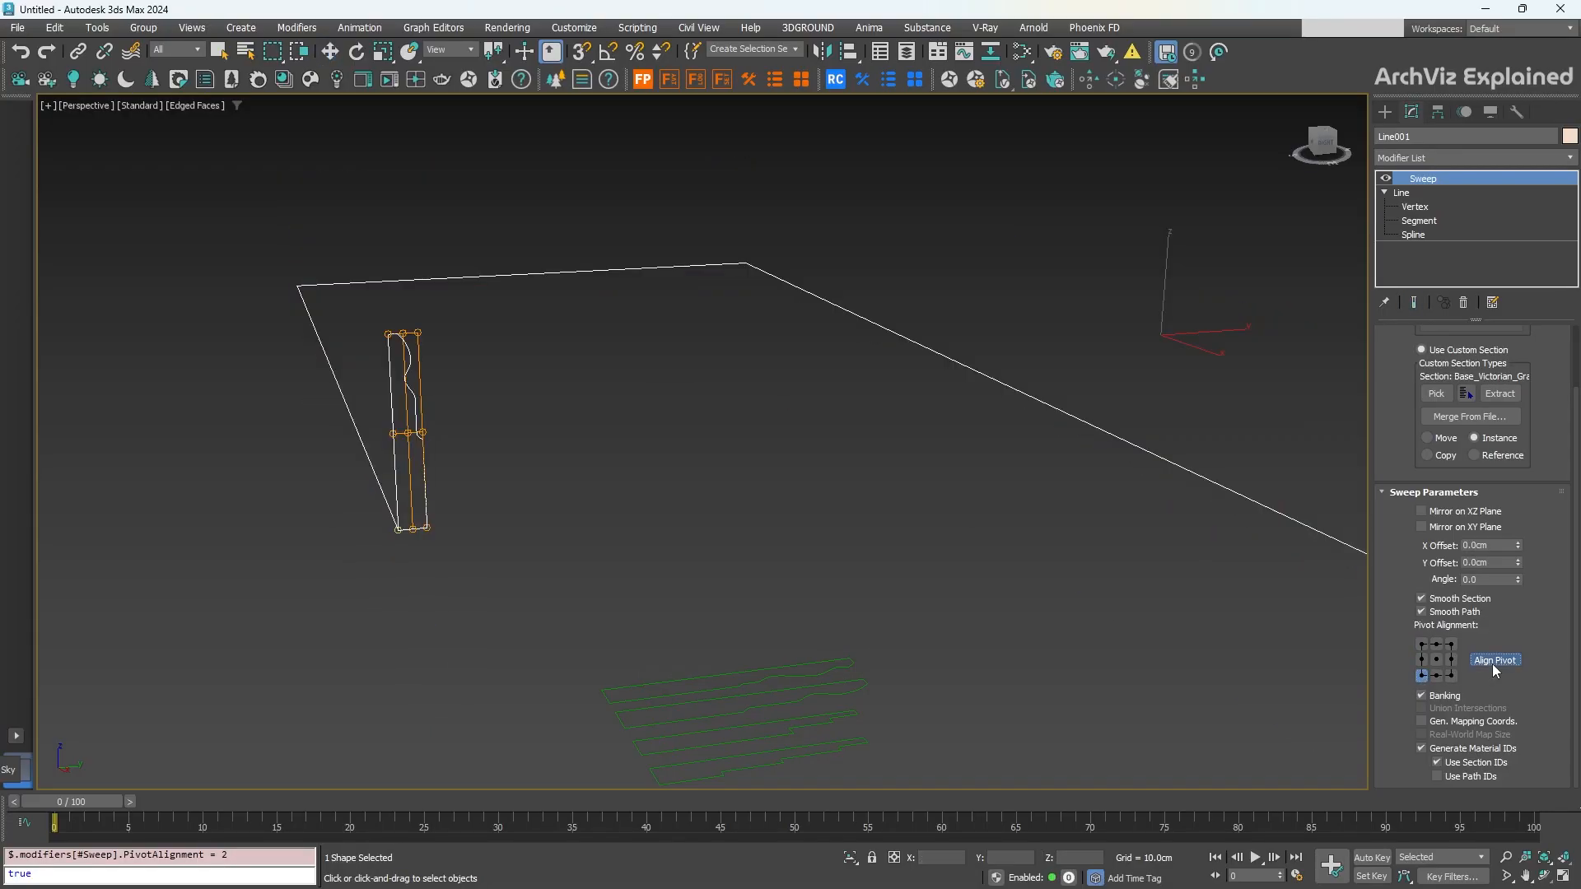
click(1493, 661)
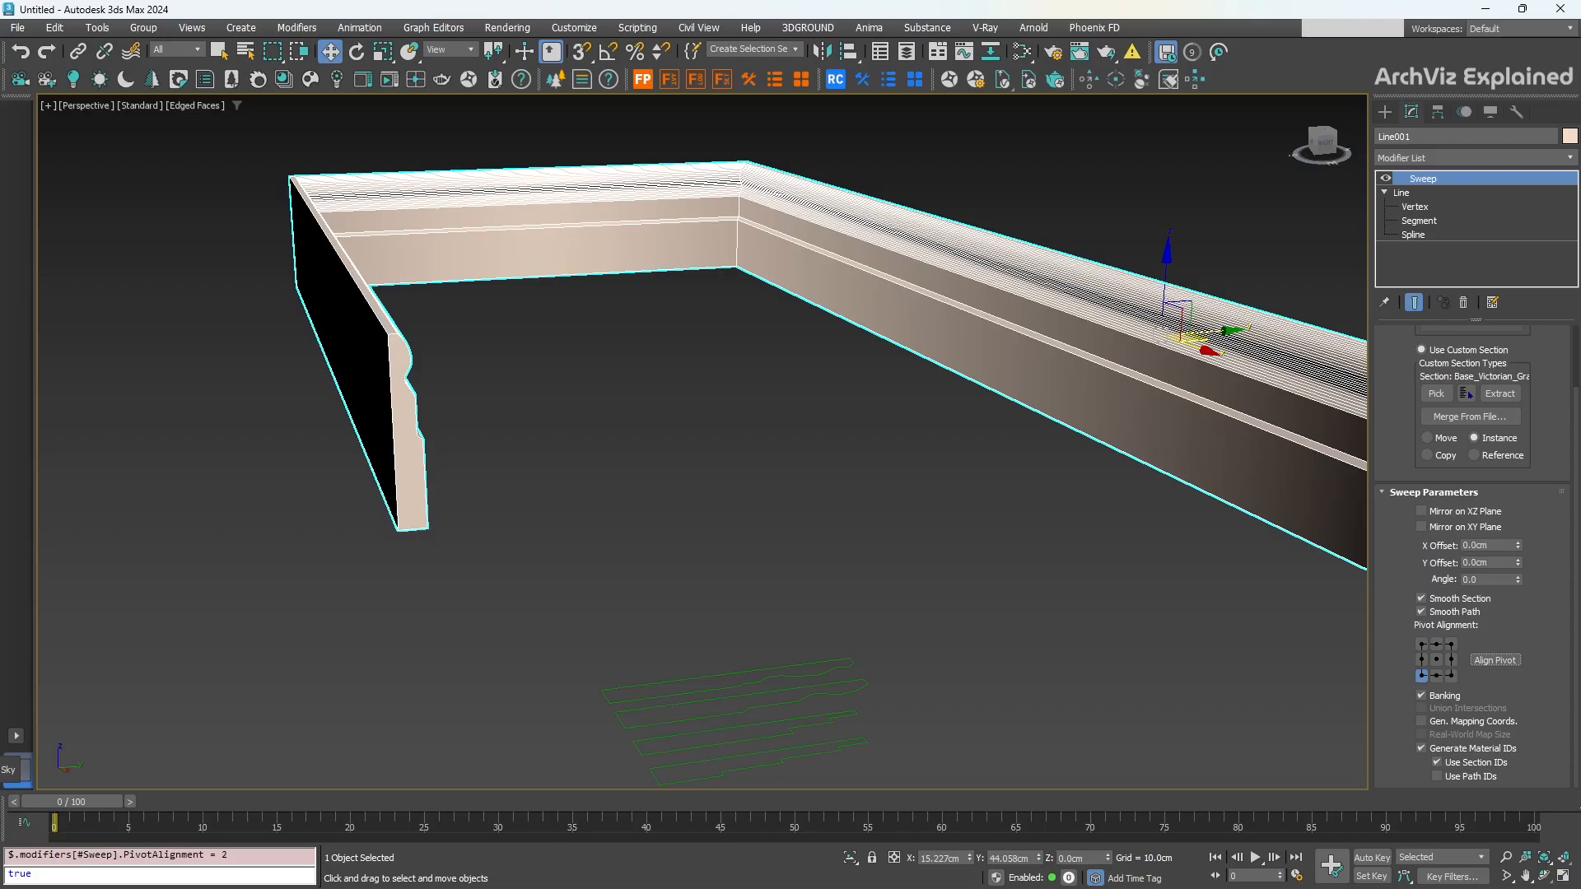
Step: Orbit around the U-shaped molding and toggle Smooth Section and Smooth Path off, then back on
middle_drag(918, 365, 708, 357)
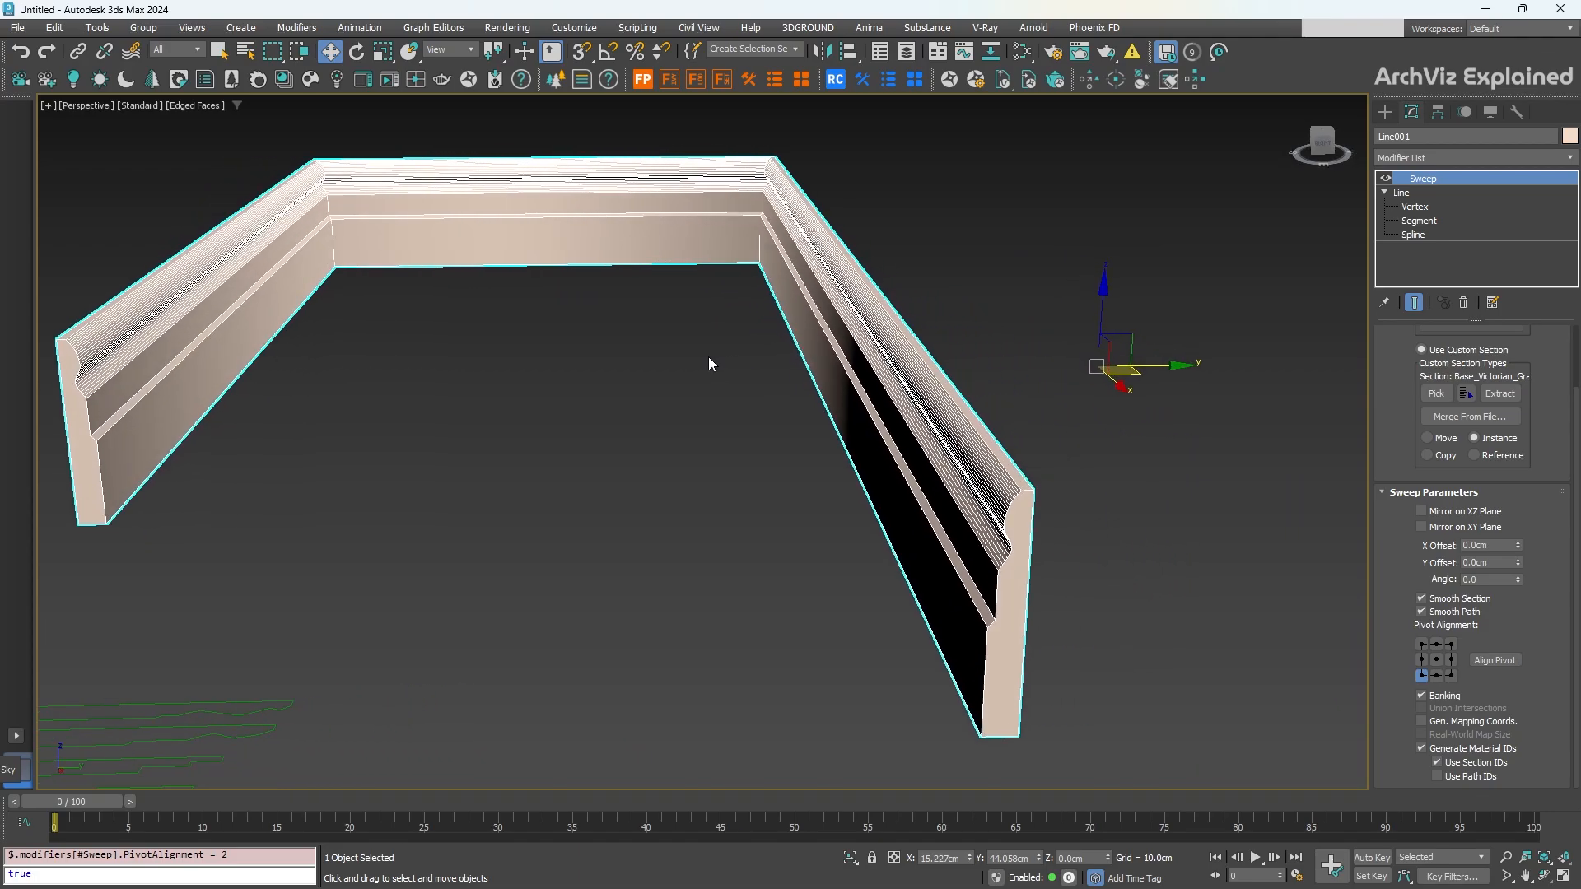
middle_drag(457, 347, 533, 353)
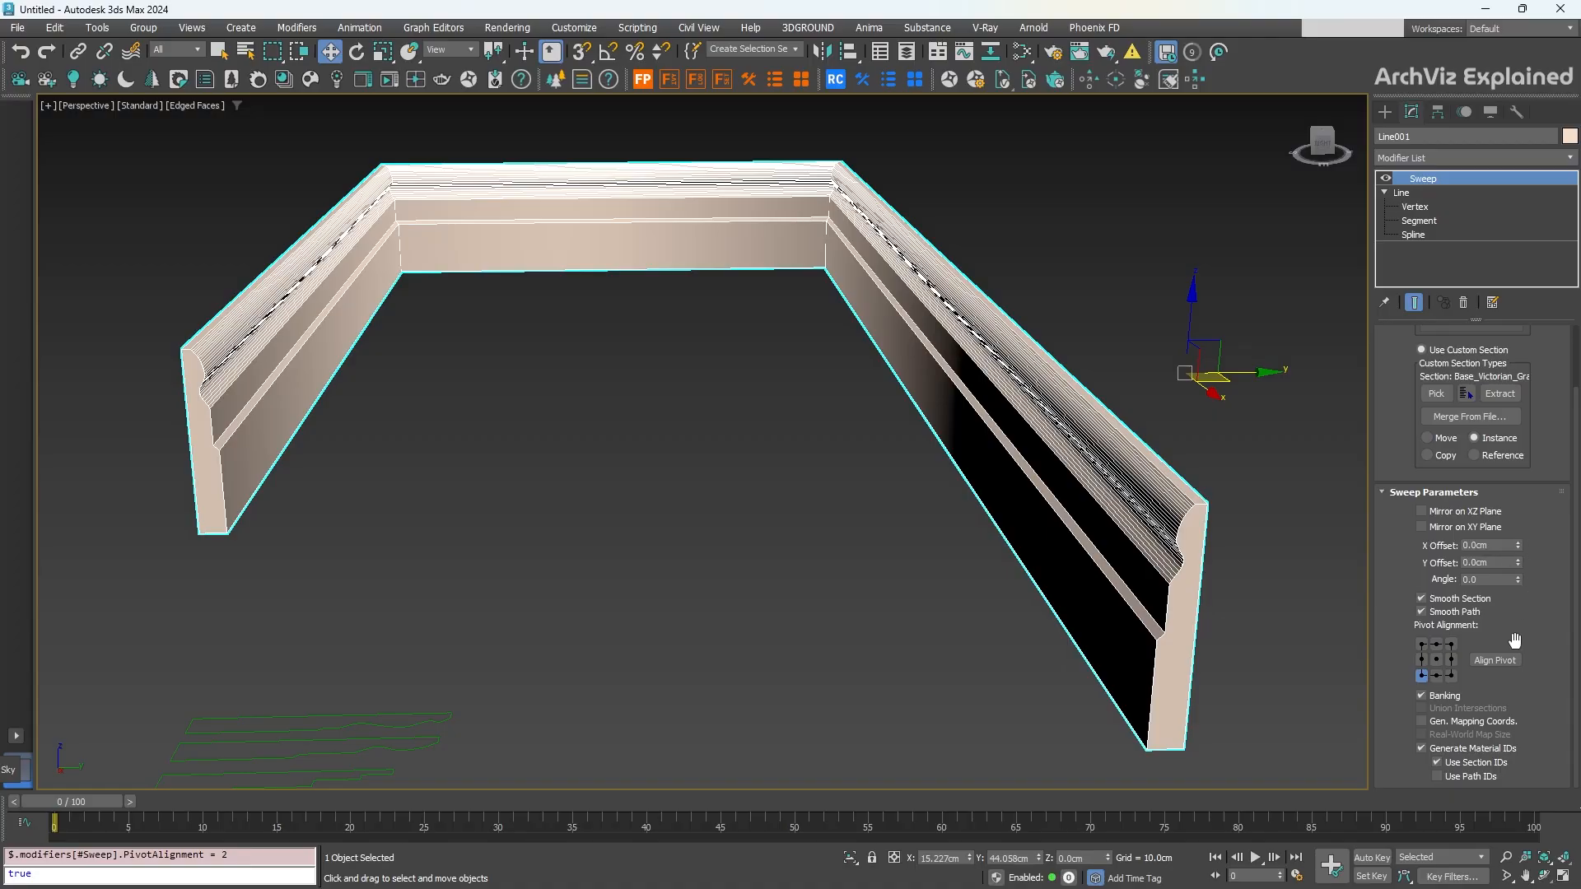
click(1458, 599)
click(1449, 614)
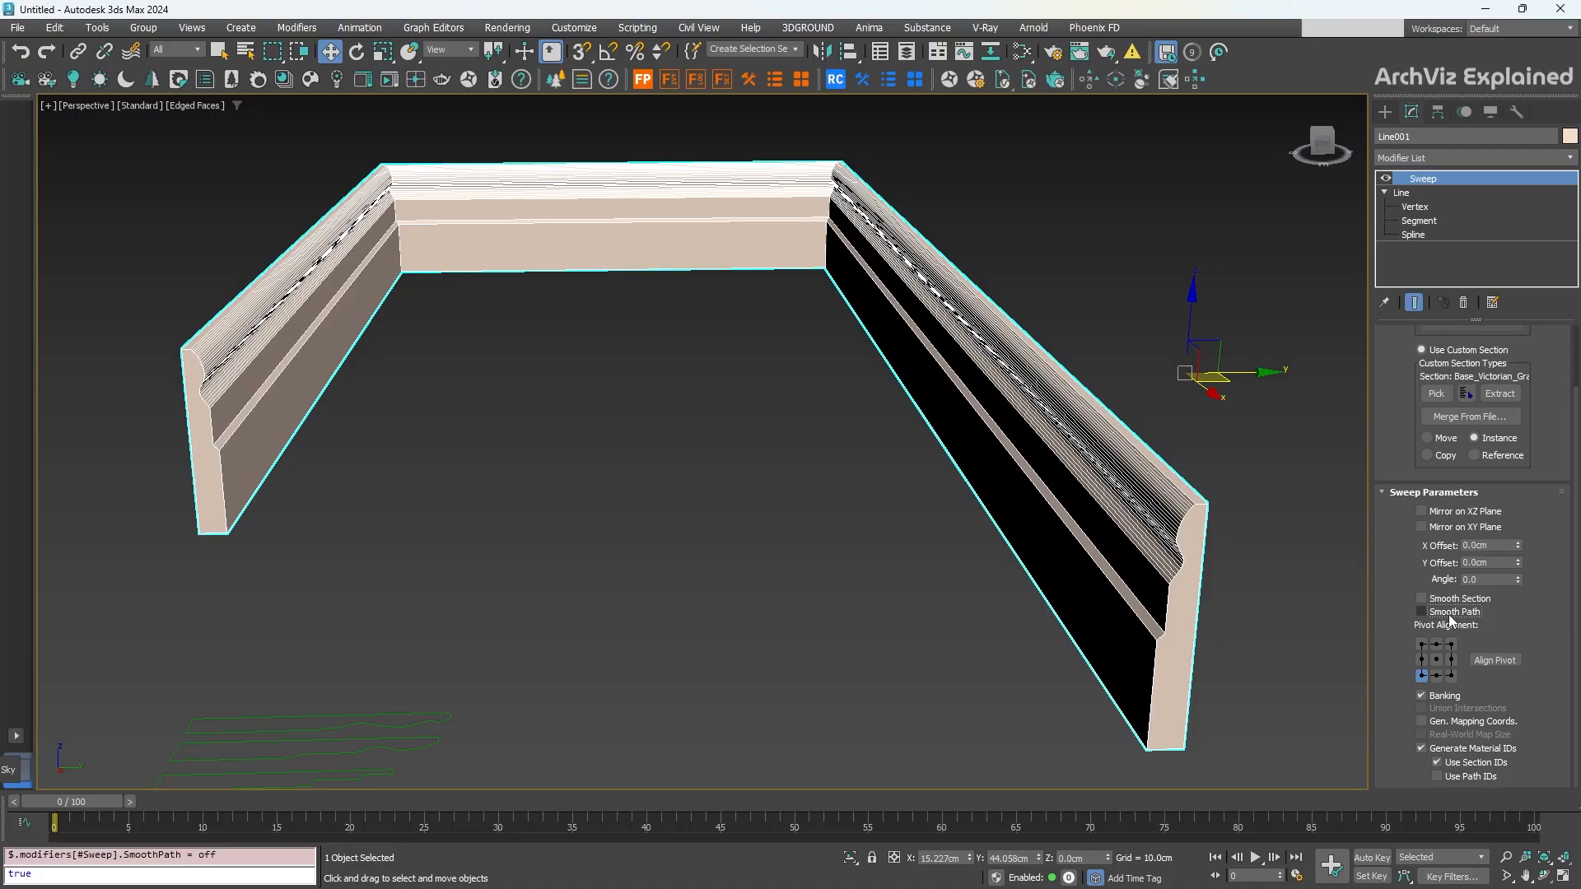
click(1449, 615)
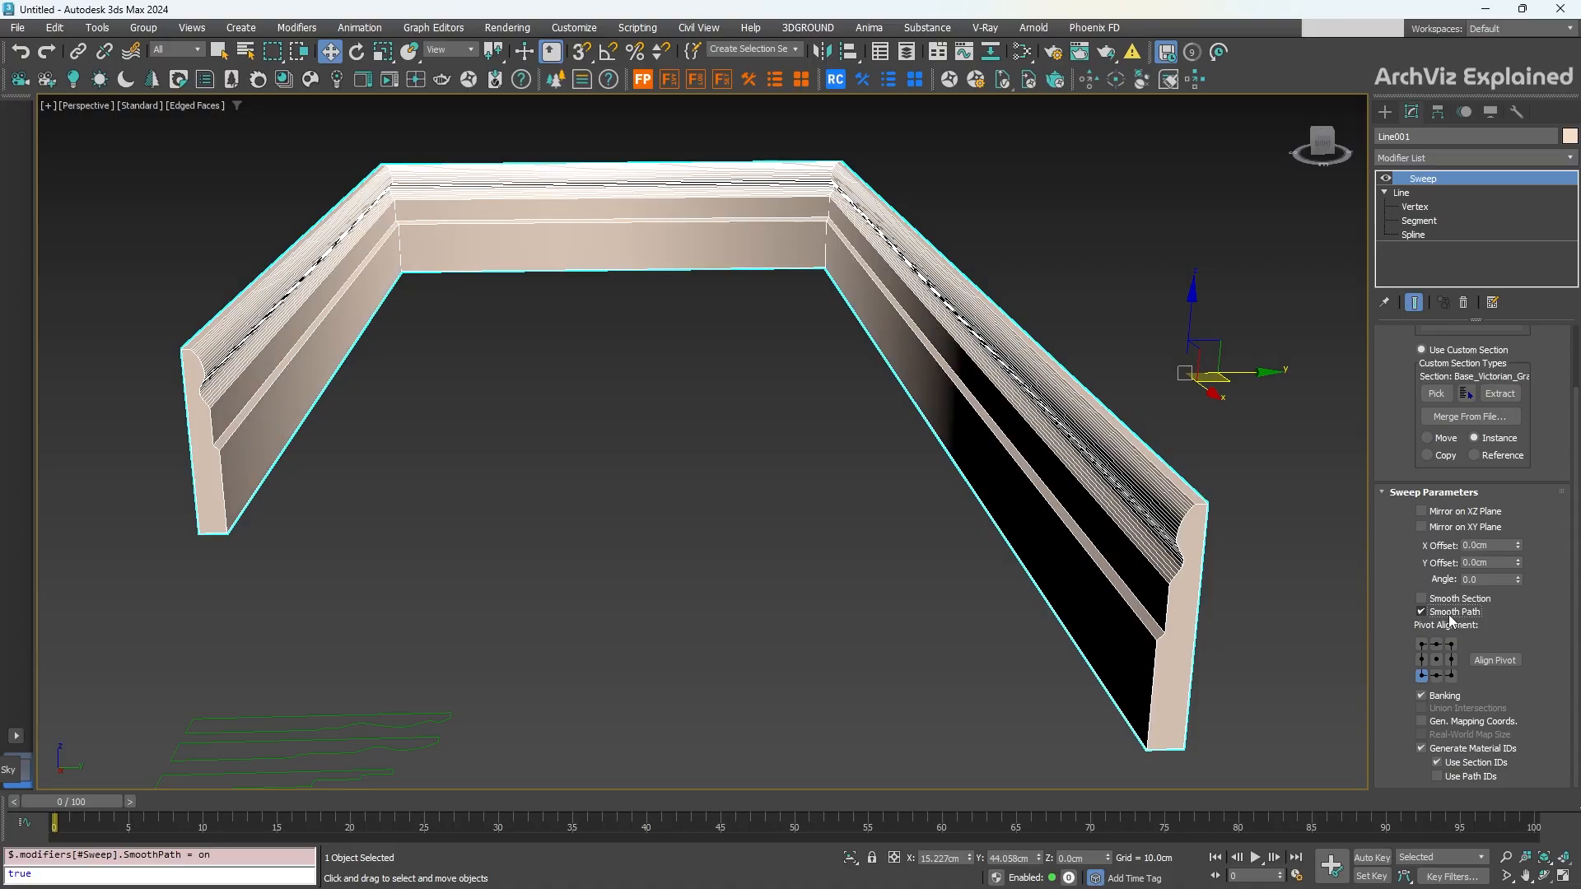
click(1450, 602)
Step: Test mirroring the profile across XZ and XY, revert both, then offset it sideways off the path
click(1449, 515)
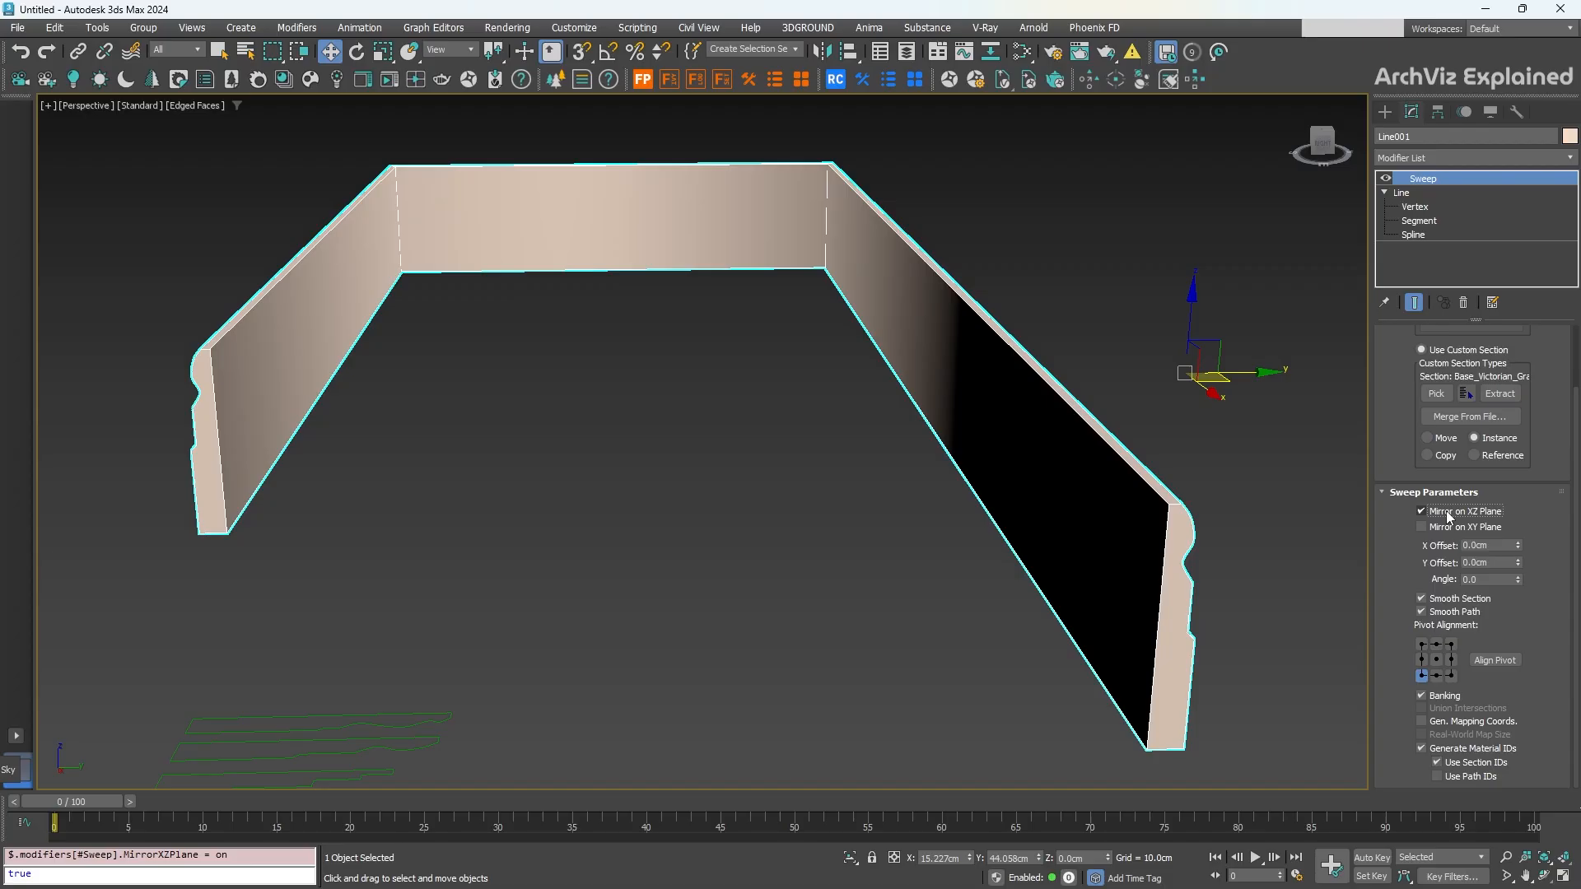
alt+middle_drag(650, 611, 1374, 566)
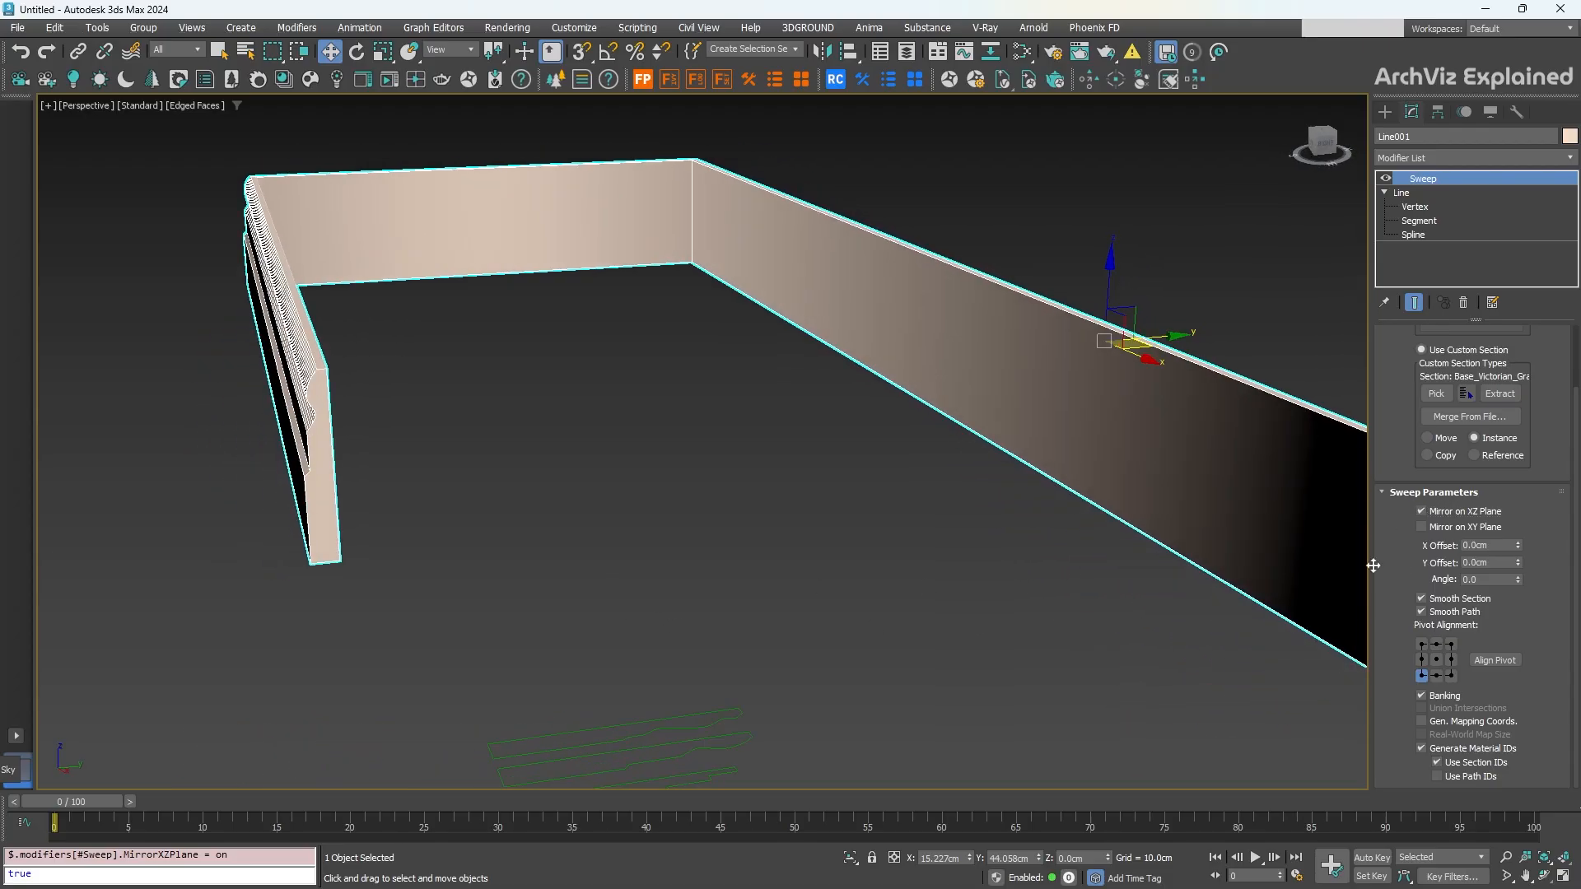
click(1447, 528)
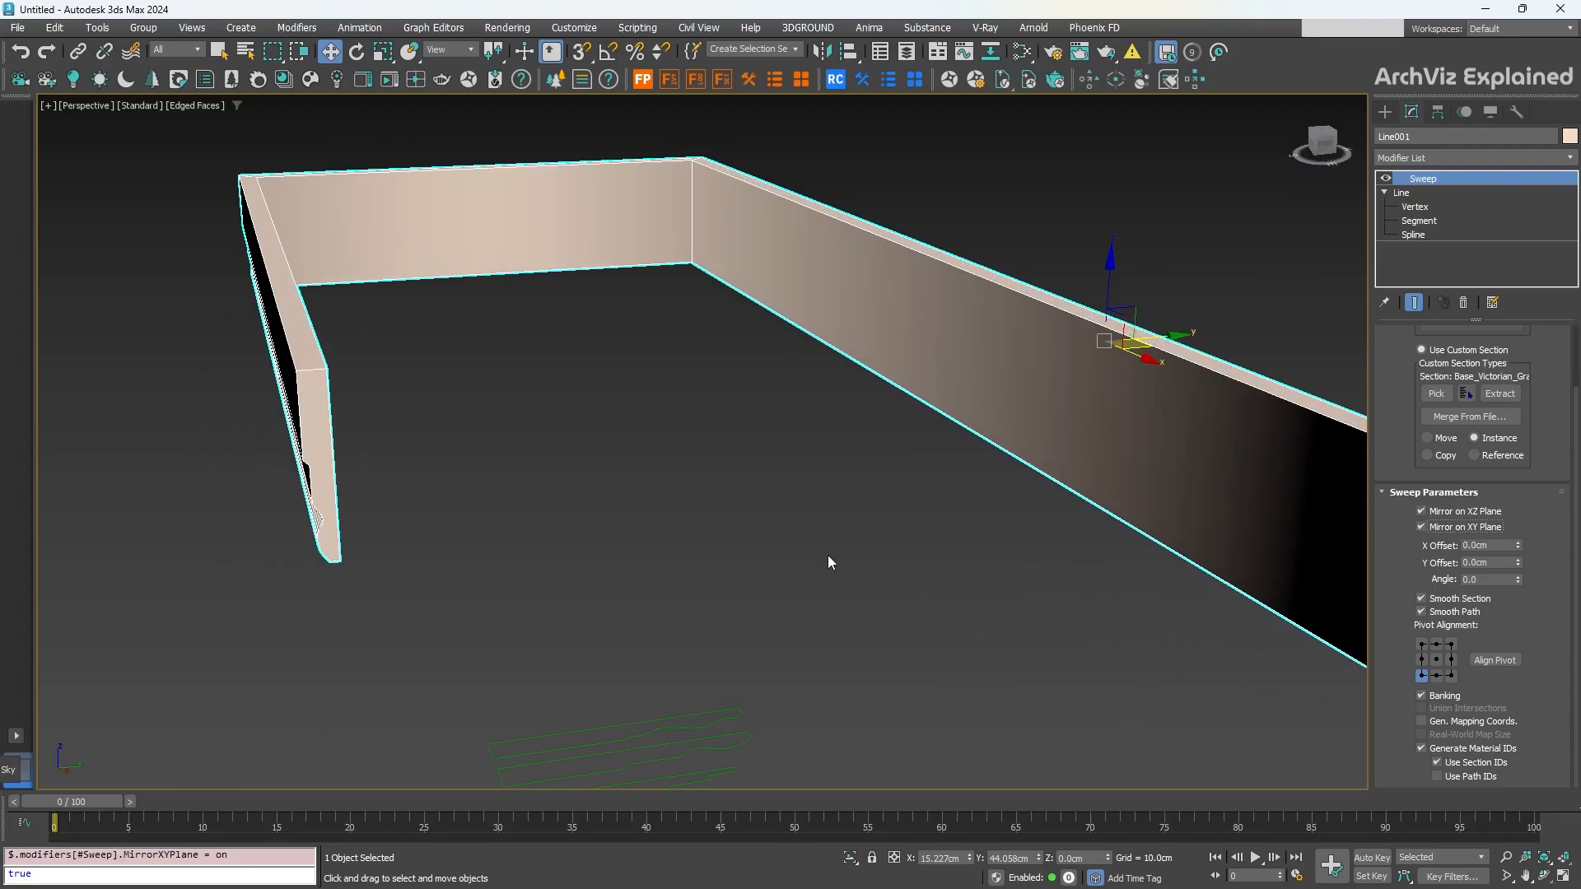
alt+middle_drag(827, 556, 622, 527)
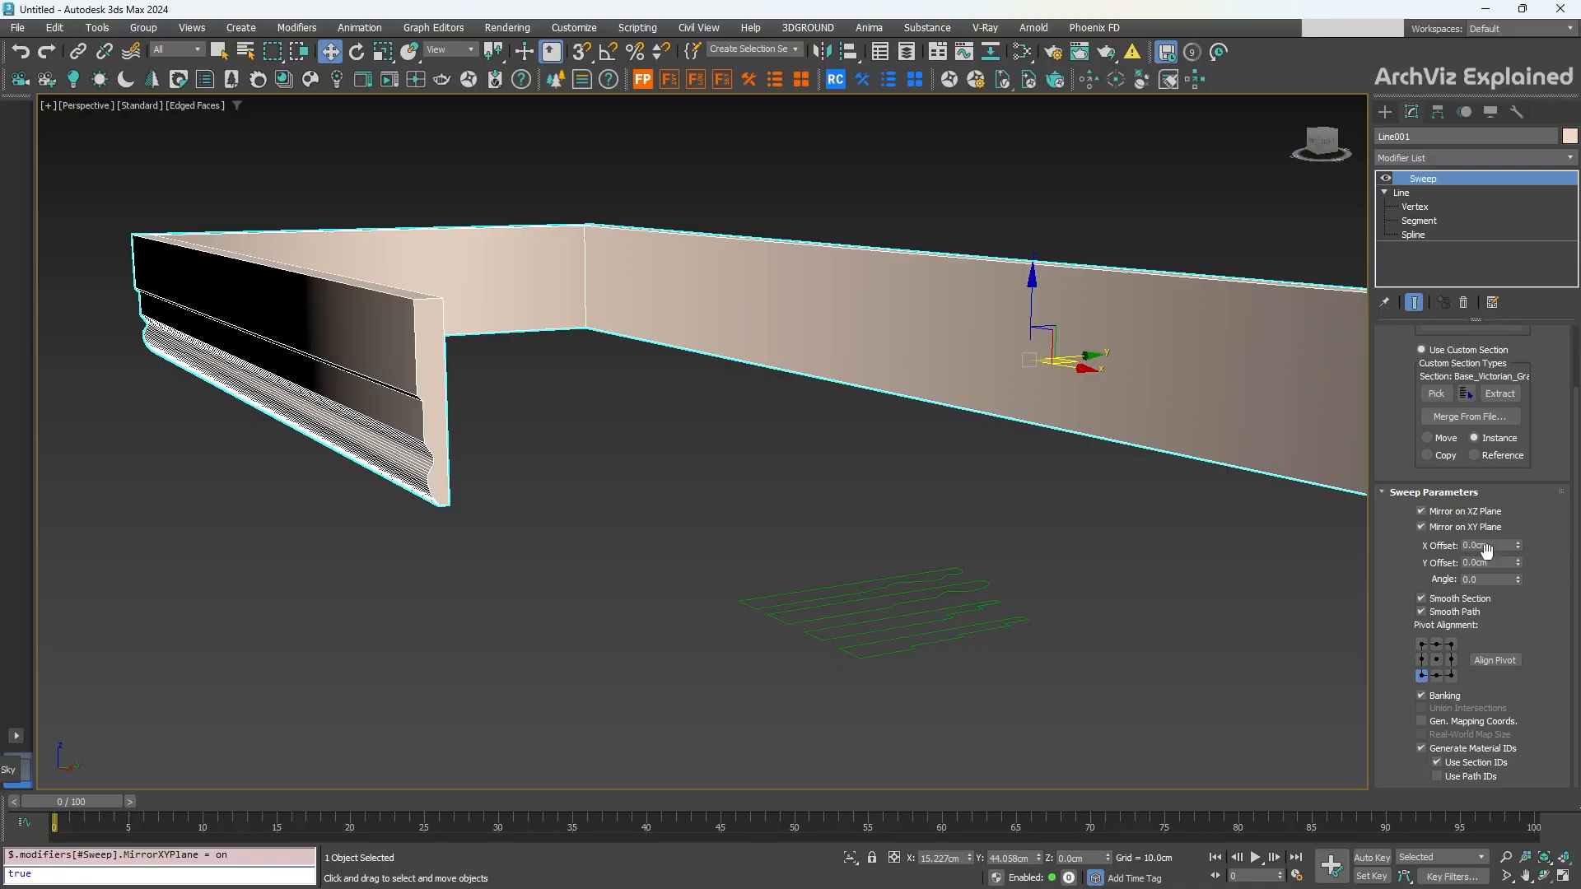
click(1453, 512)
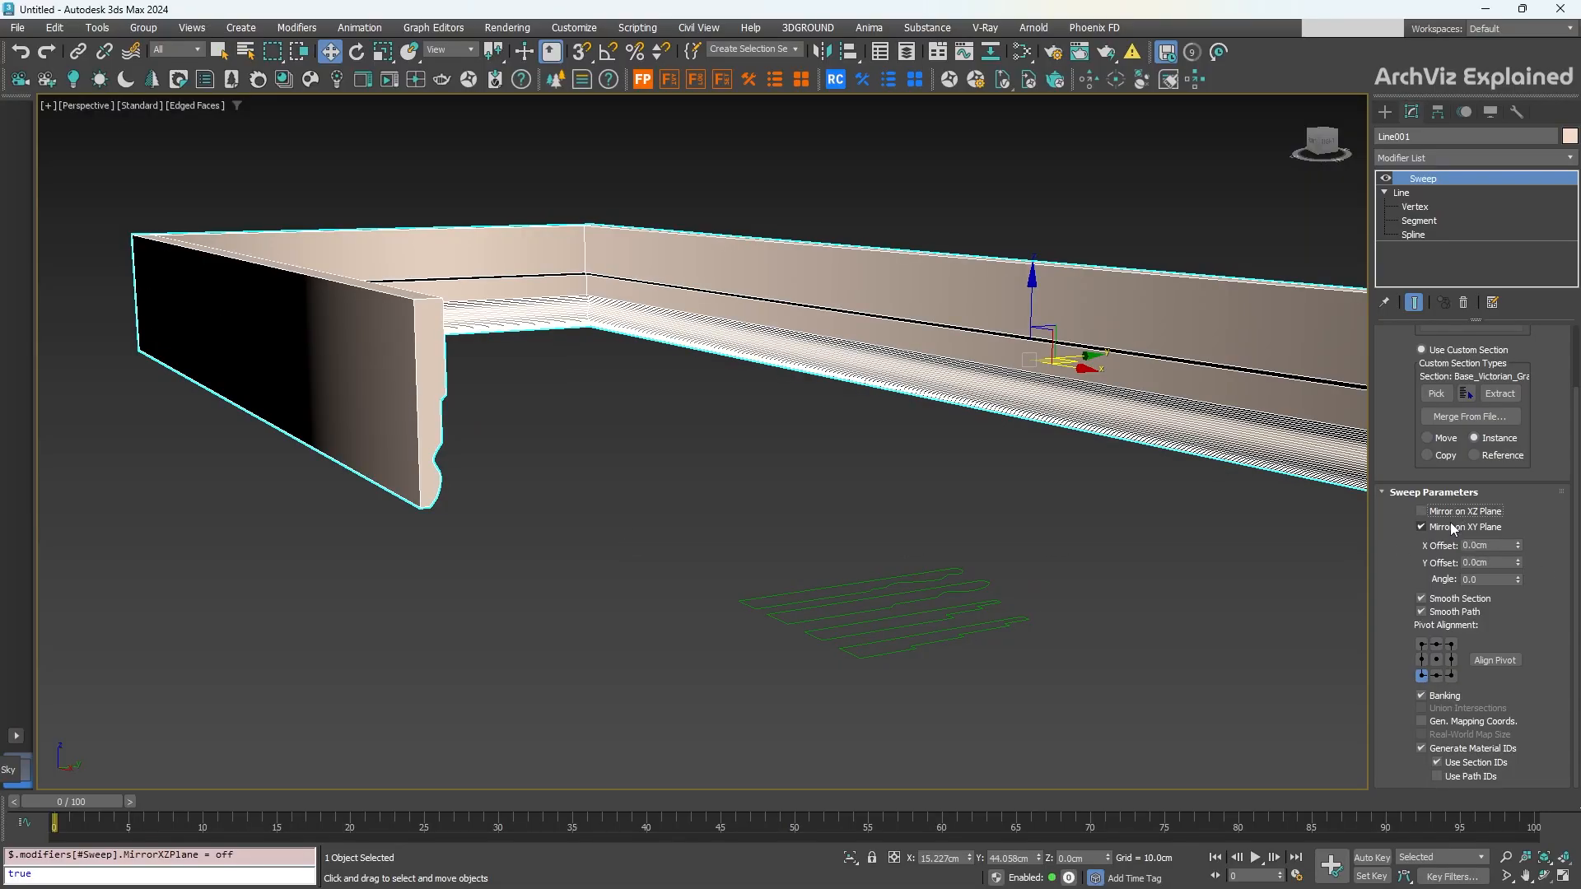
click(1453, 528)
middle_drag(995, 551, 878, 569)
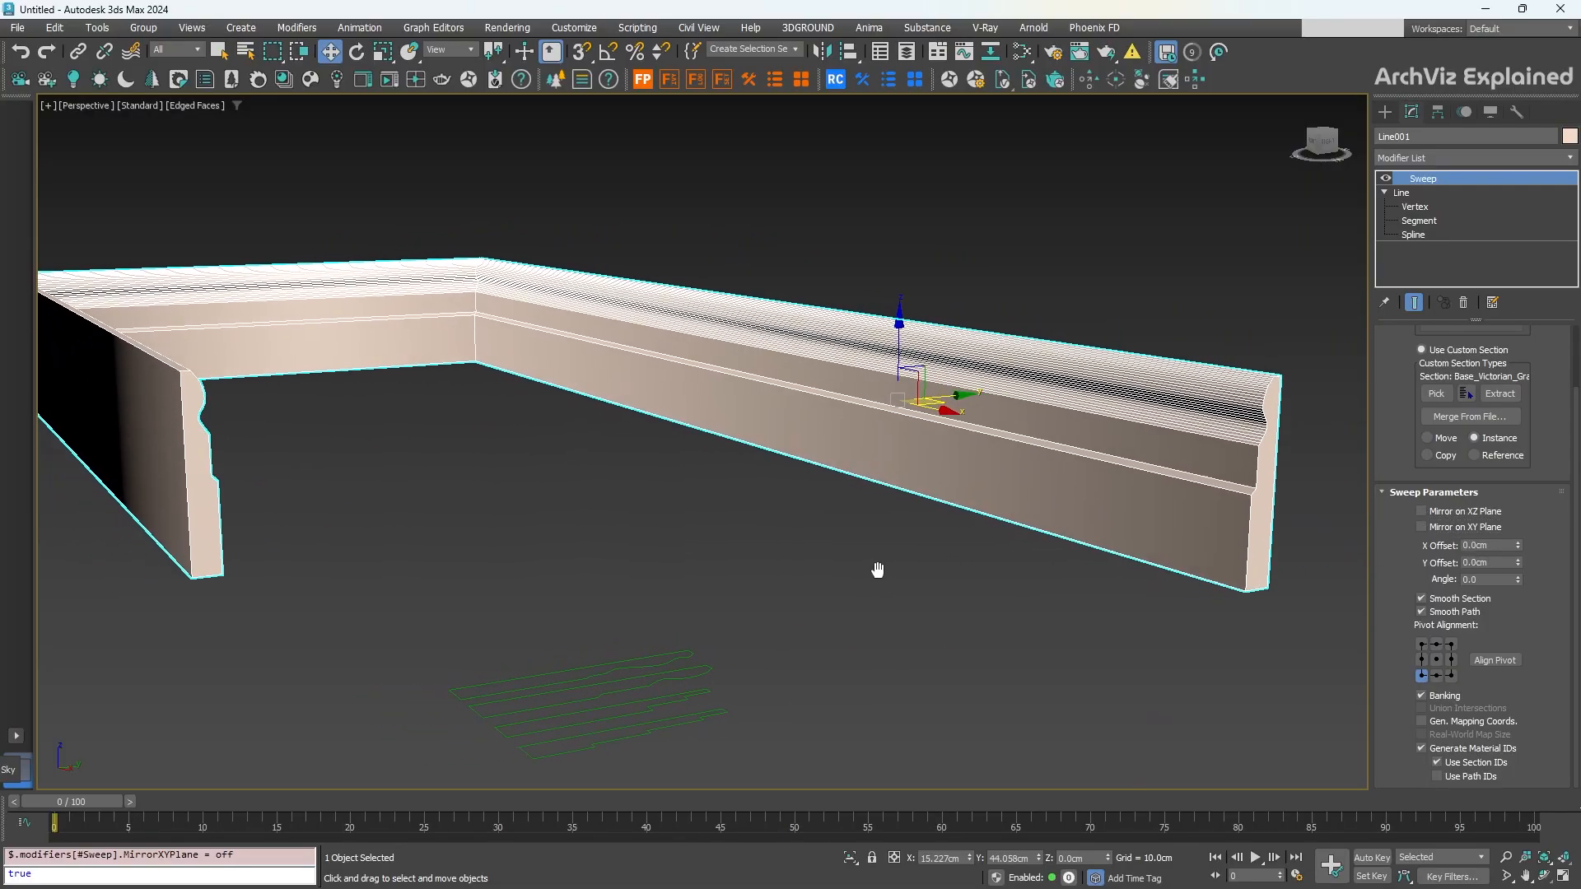
drag(1518, 545, 1527, 313)
Step: Reset the Sweep's X Offset, Y Offset and Angle all to 0
click(1488, 545)
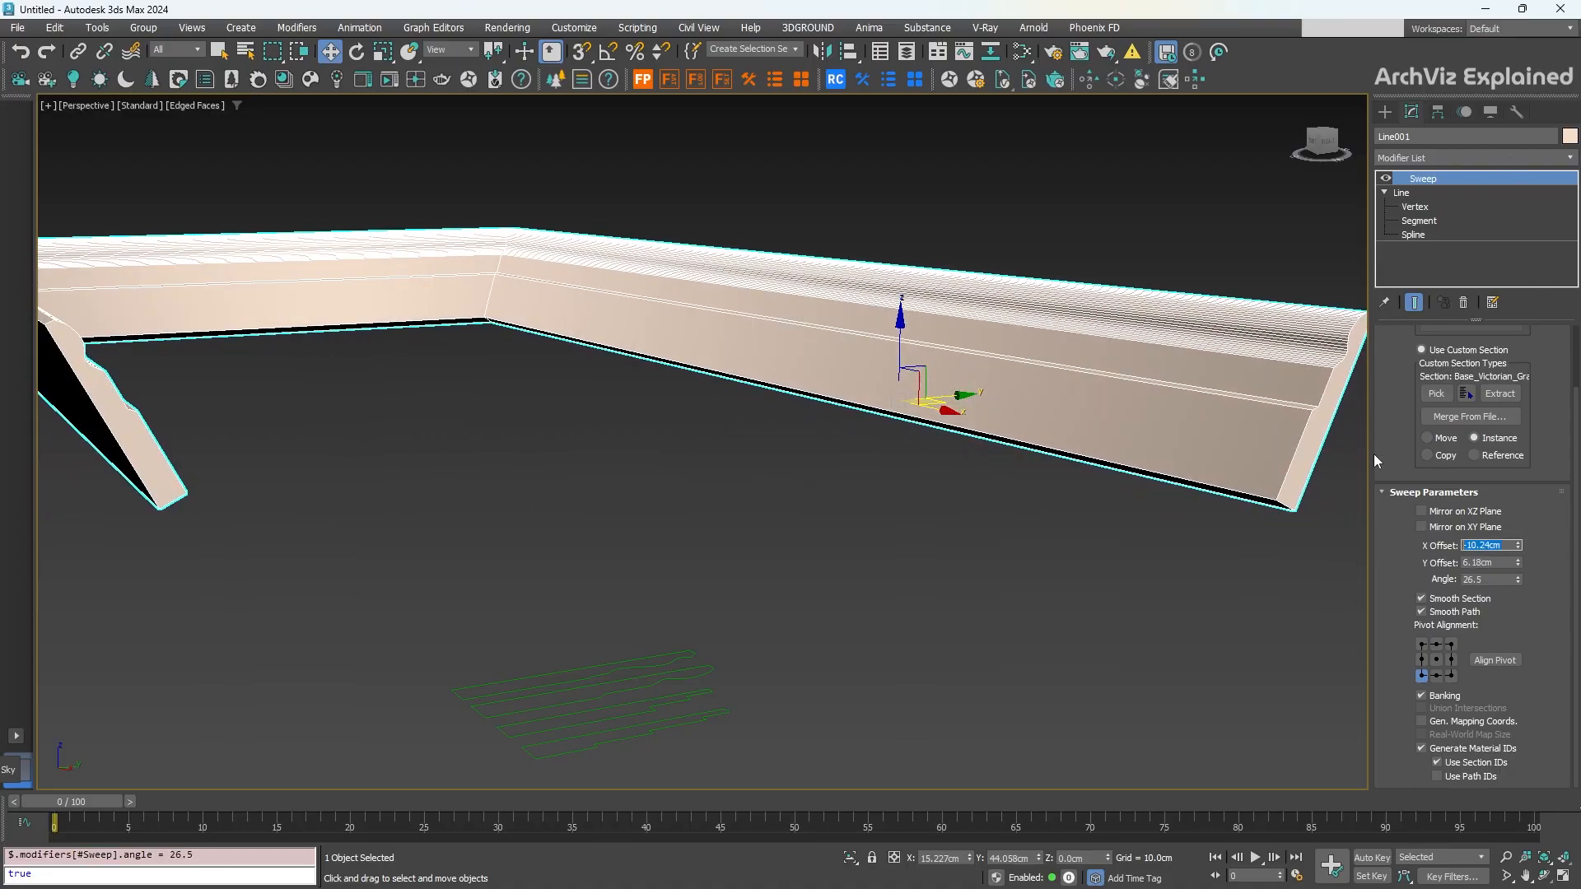
text(0)
key(Tab)
text(0)
key(Tab)
text(0)
key(Tab)
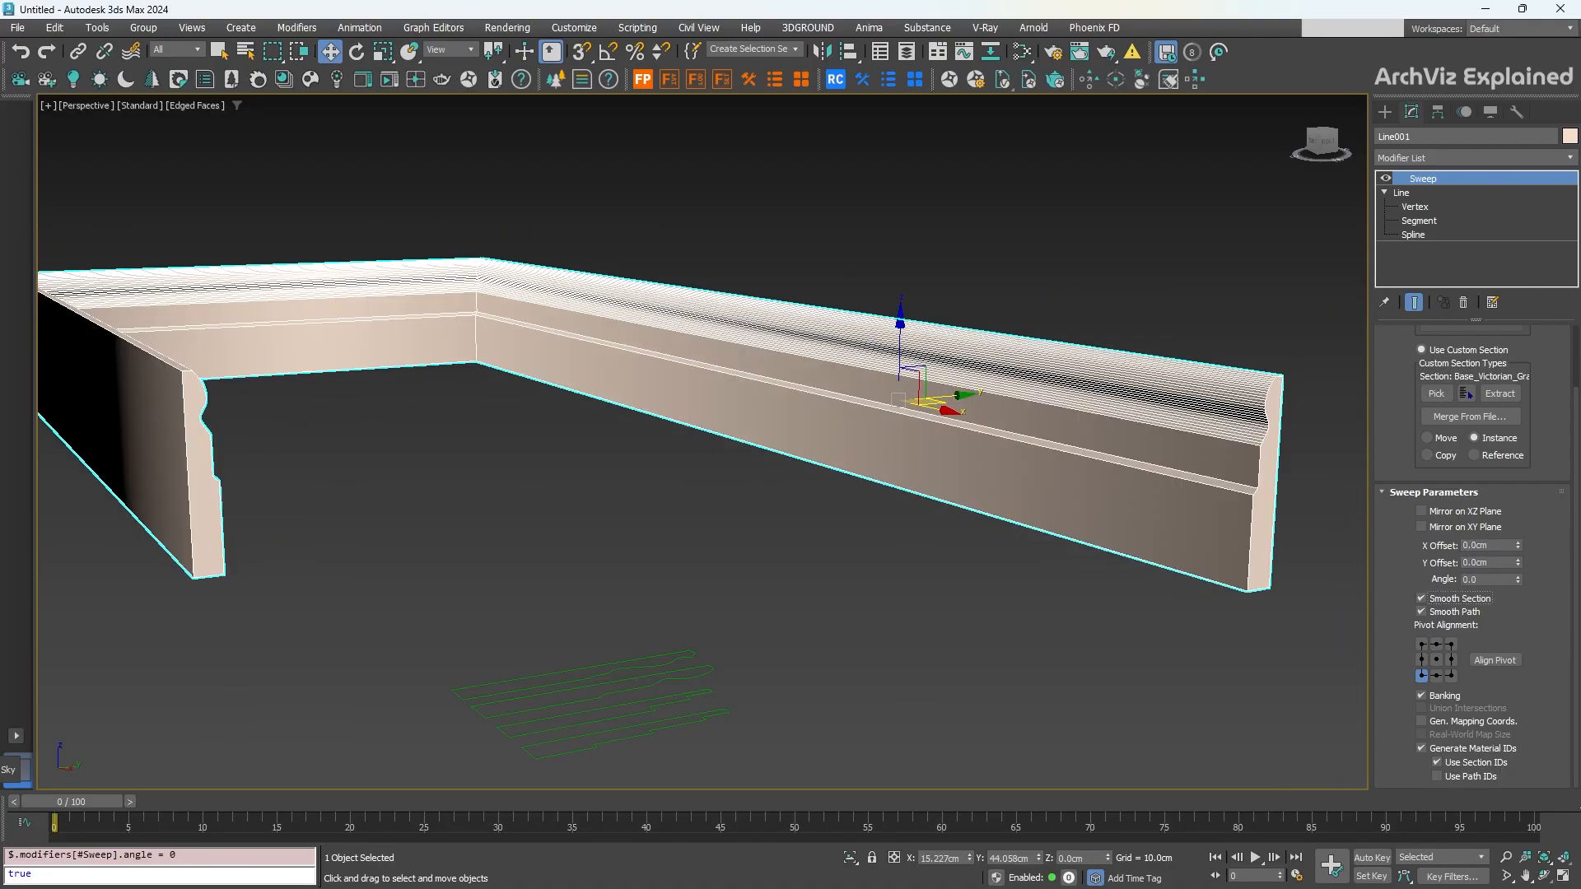
Step: At Vertex level, move the profile's right-end vertices, undo that, then slide its two left-end points right
click(704, 670)
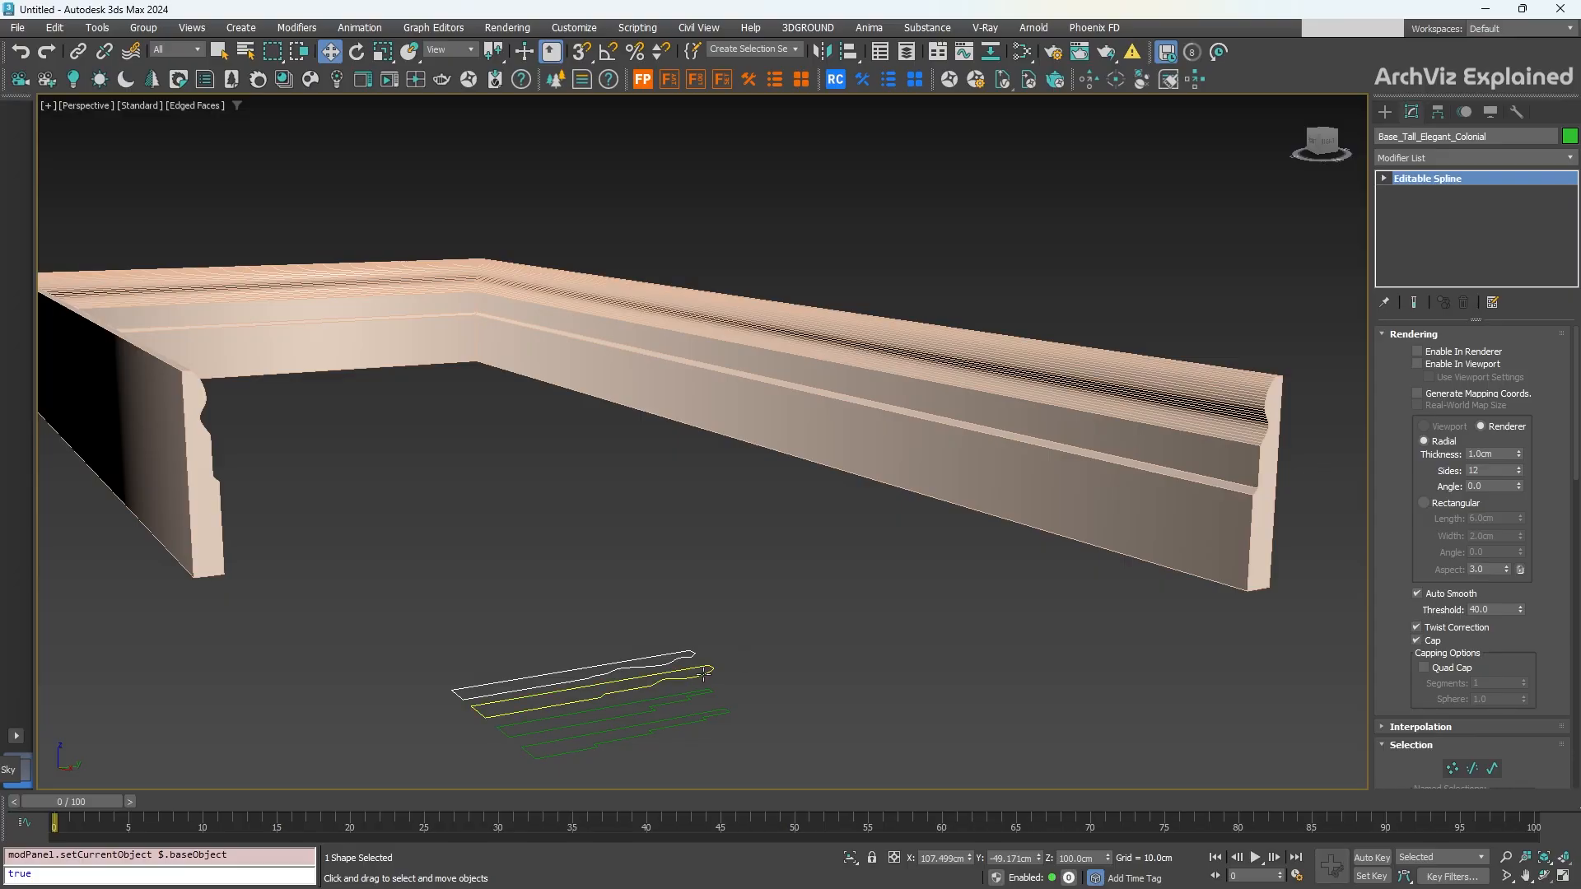
click(1386, 179)
key(1)
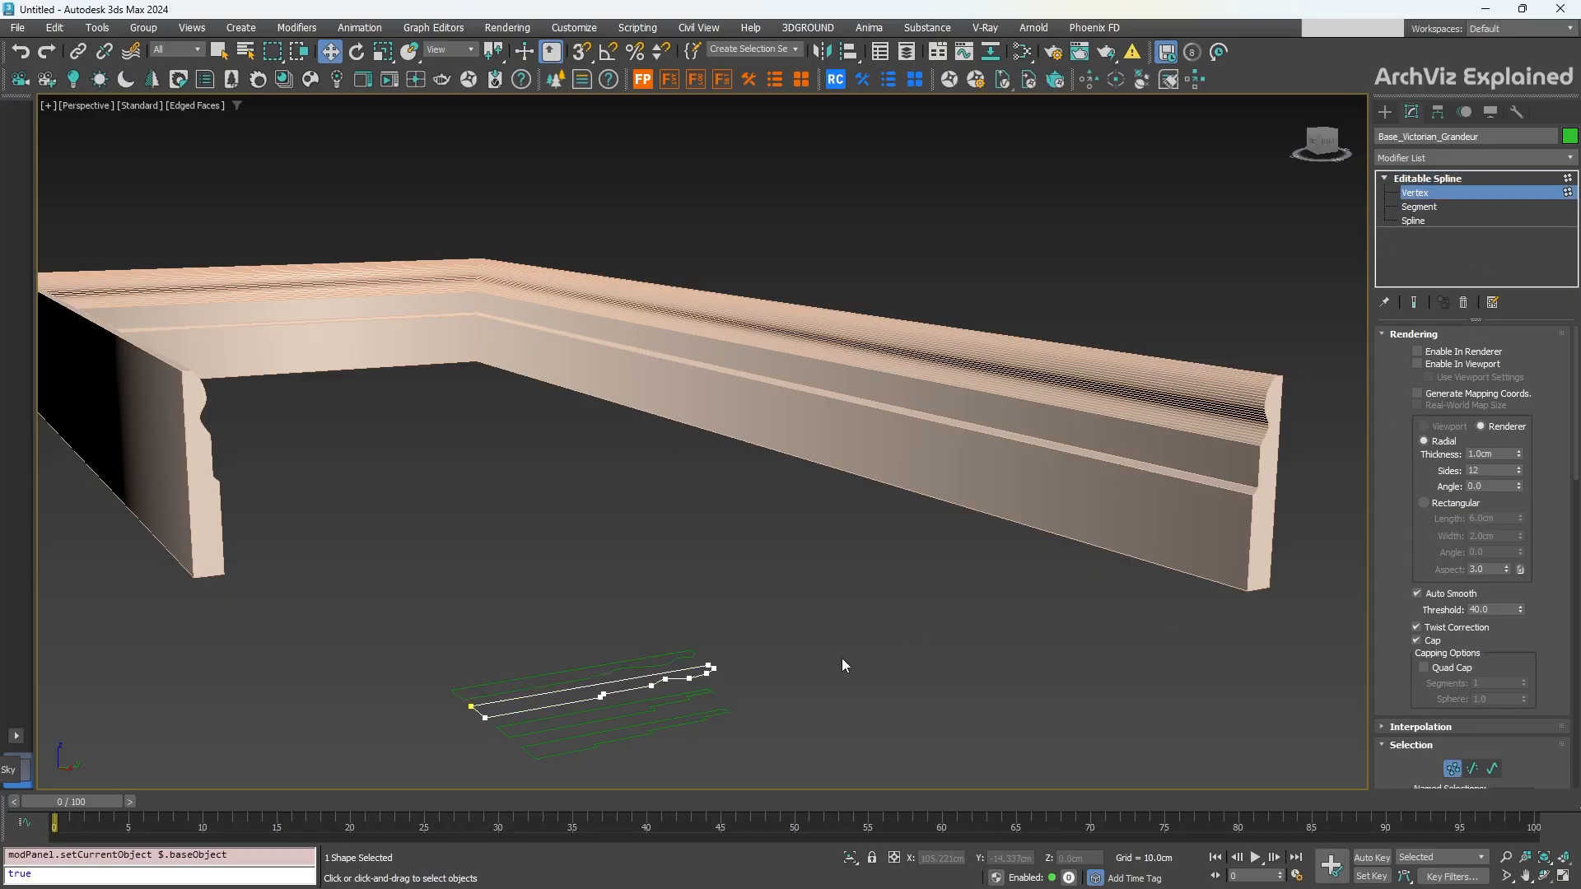
drag(616, 699, 615, 698)
drag(724, 674, 792, 661)
key(ctrl+z)
drag(536, 697, 449, 735)
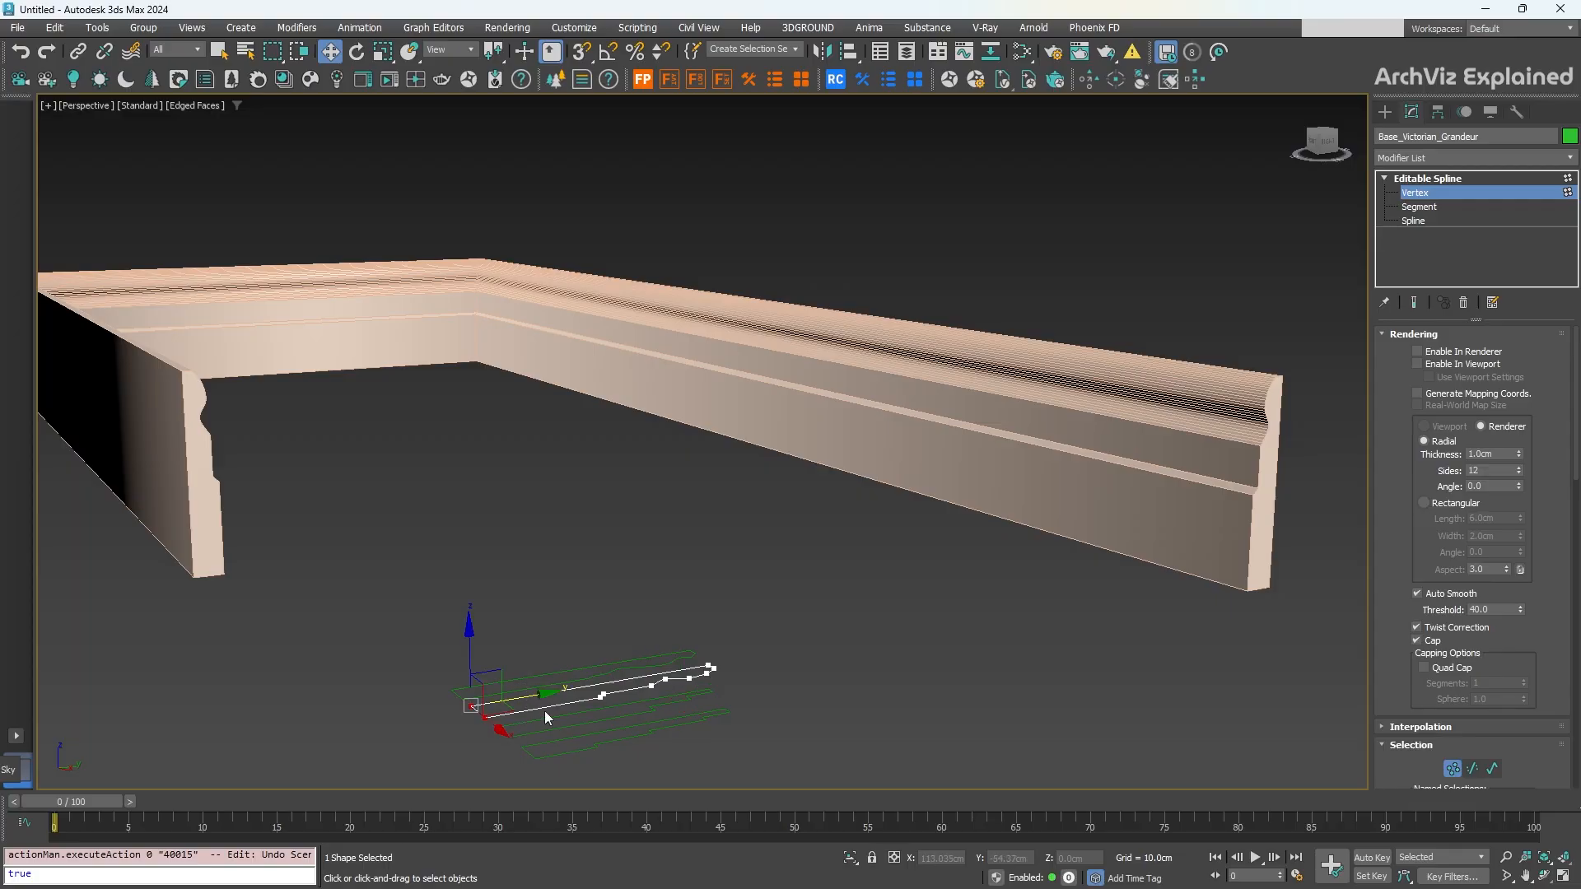
drag(527, 696, 576, 700)
Step: Pull Line001's right-leg end vertex inward to shorten that arm, then return to the Sweep modifier
click(1428, 178)
click(1070, 486)
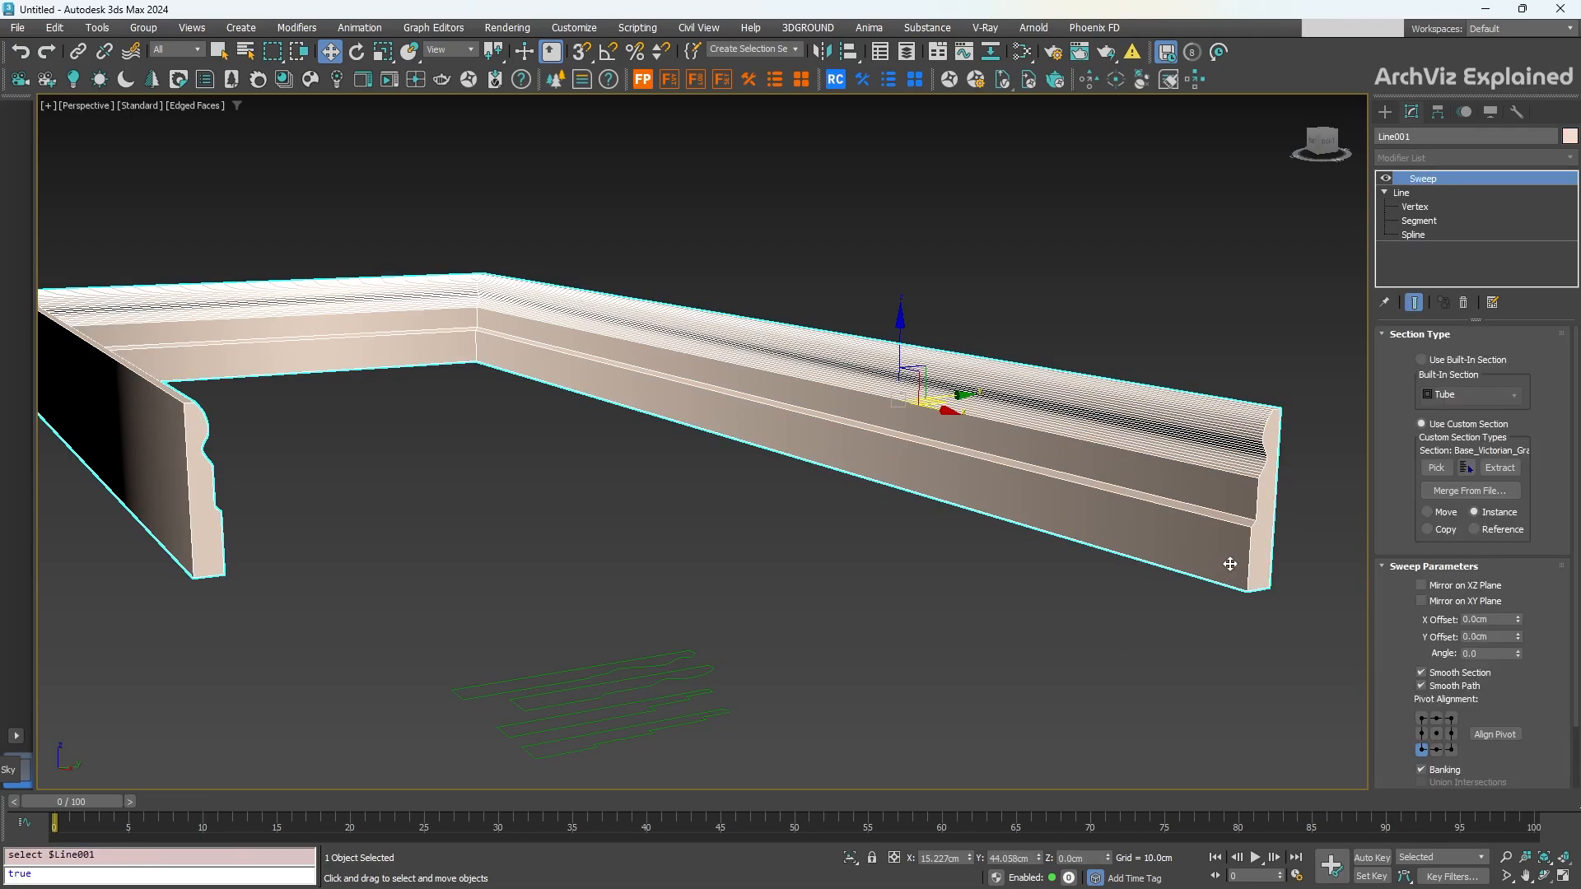
click(1414, 207)
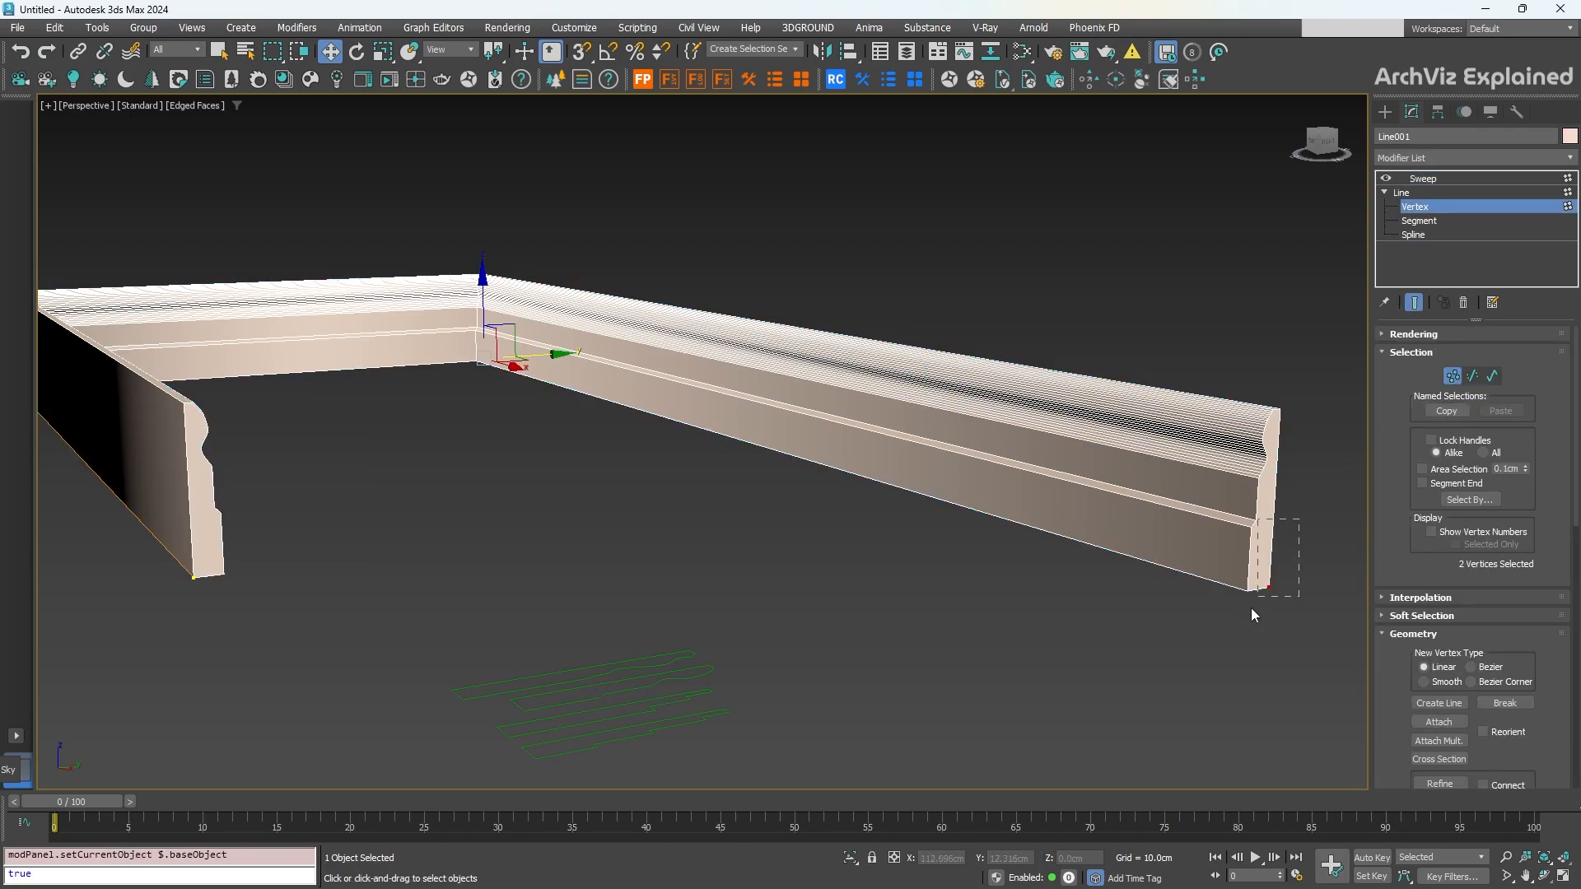
drag(1252, 608, 941, 513)
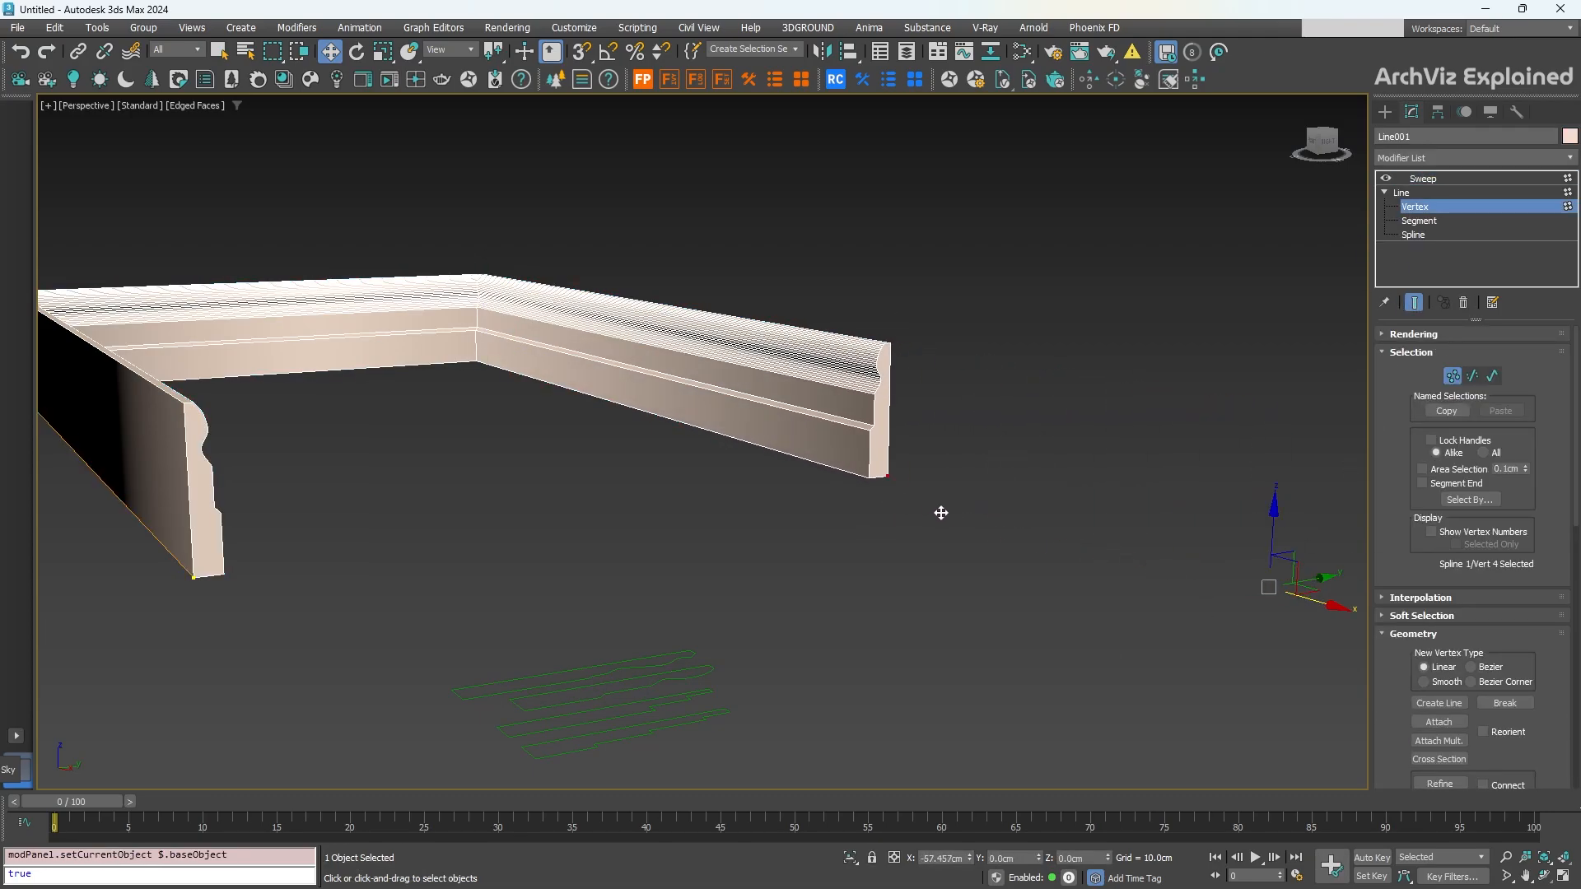
click(1423, 178)
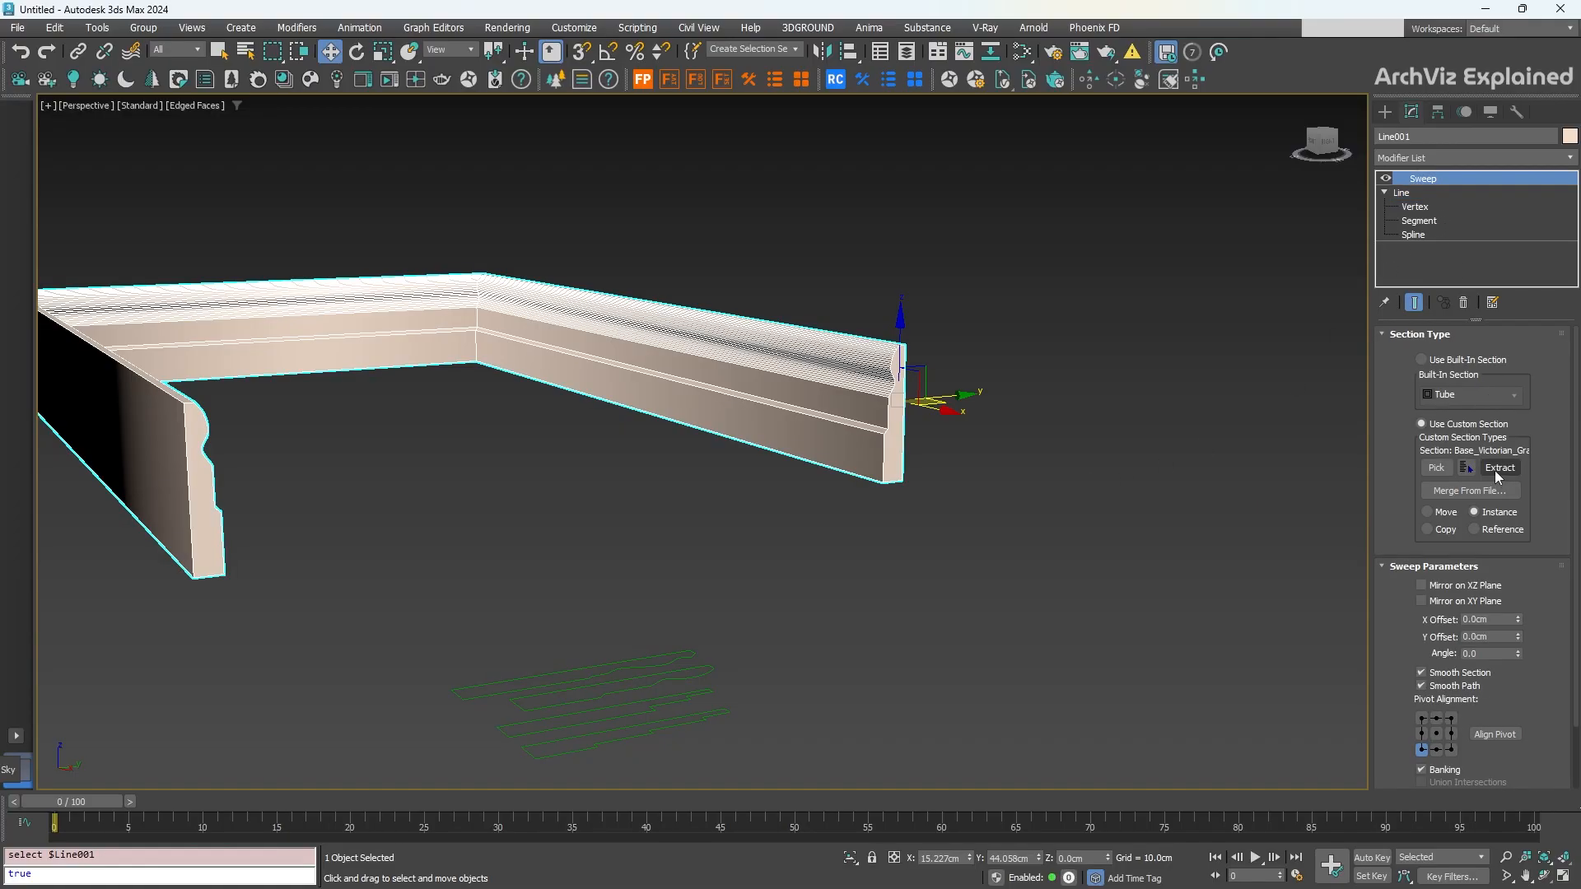
Step: Extract the section as Sweep_Base_Victorian_Grandeur001 and move the new shape clear of the baseboard
click(1498, 470)
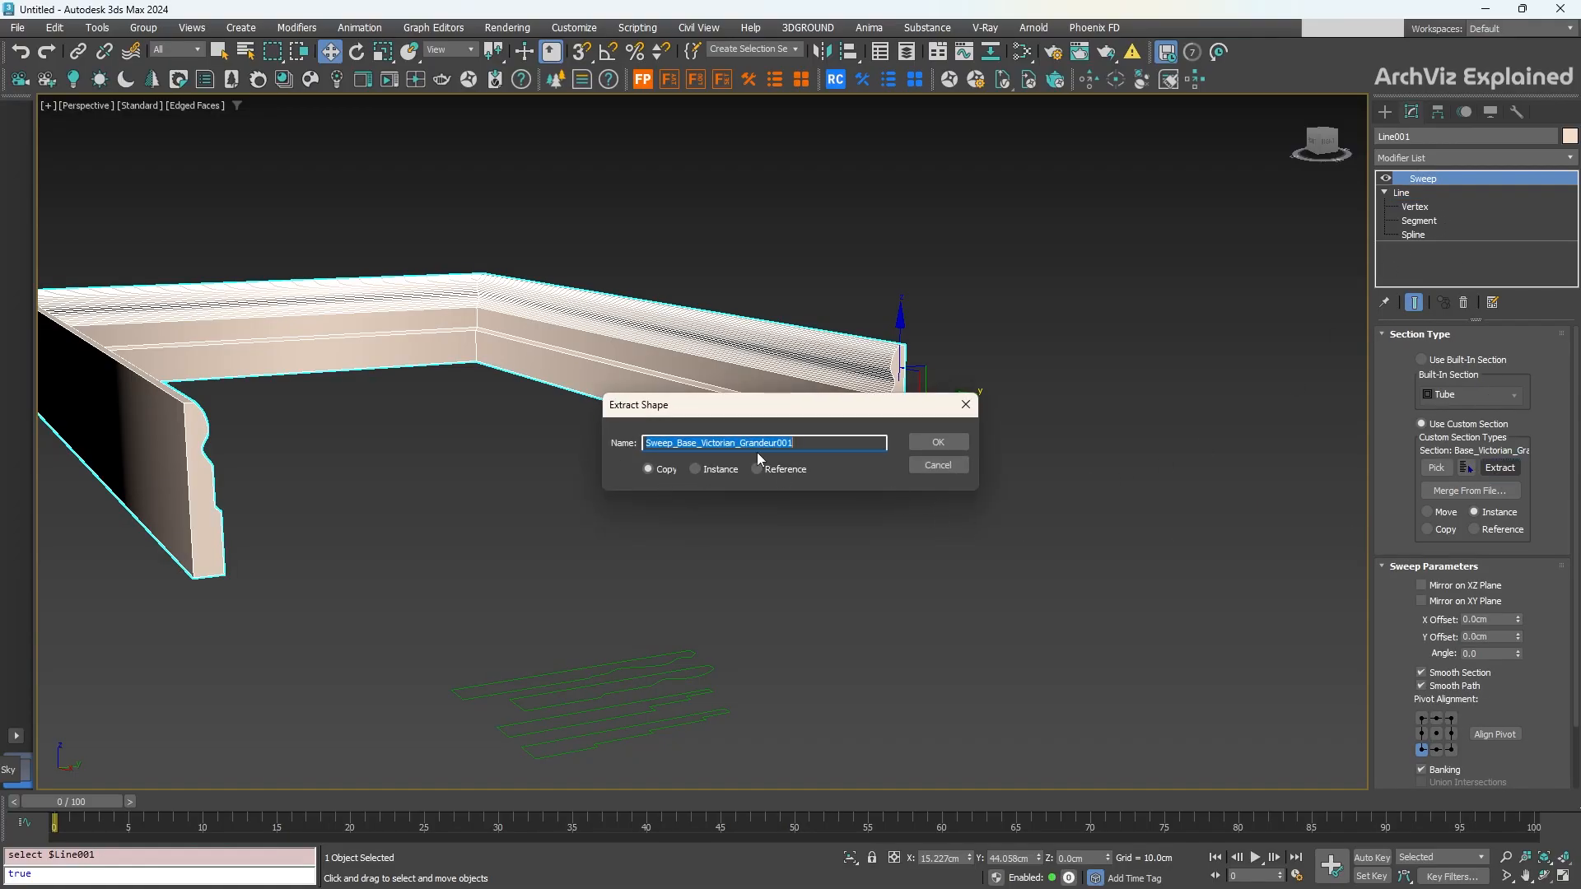
click(937, 443)
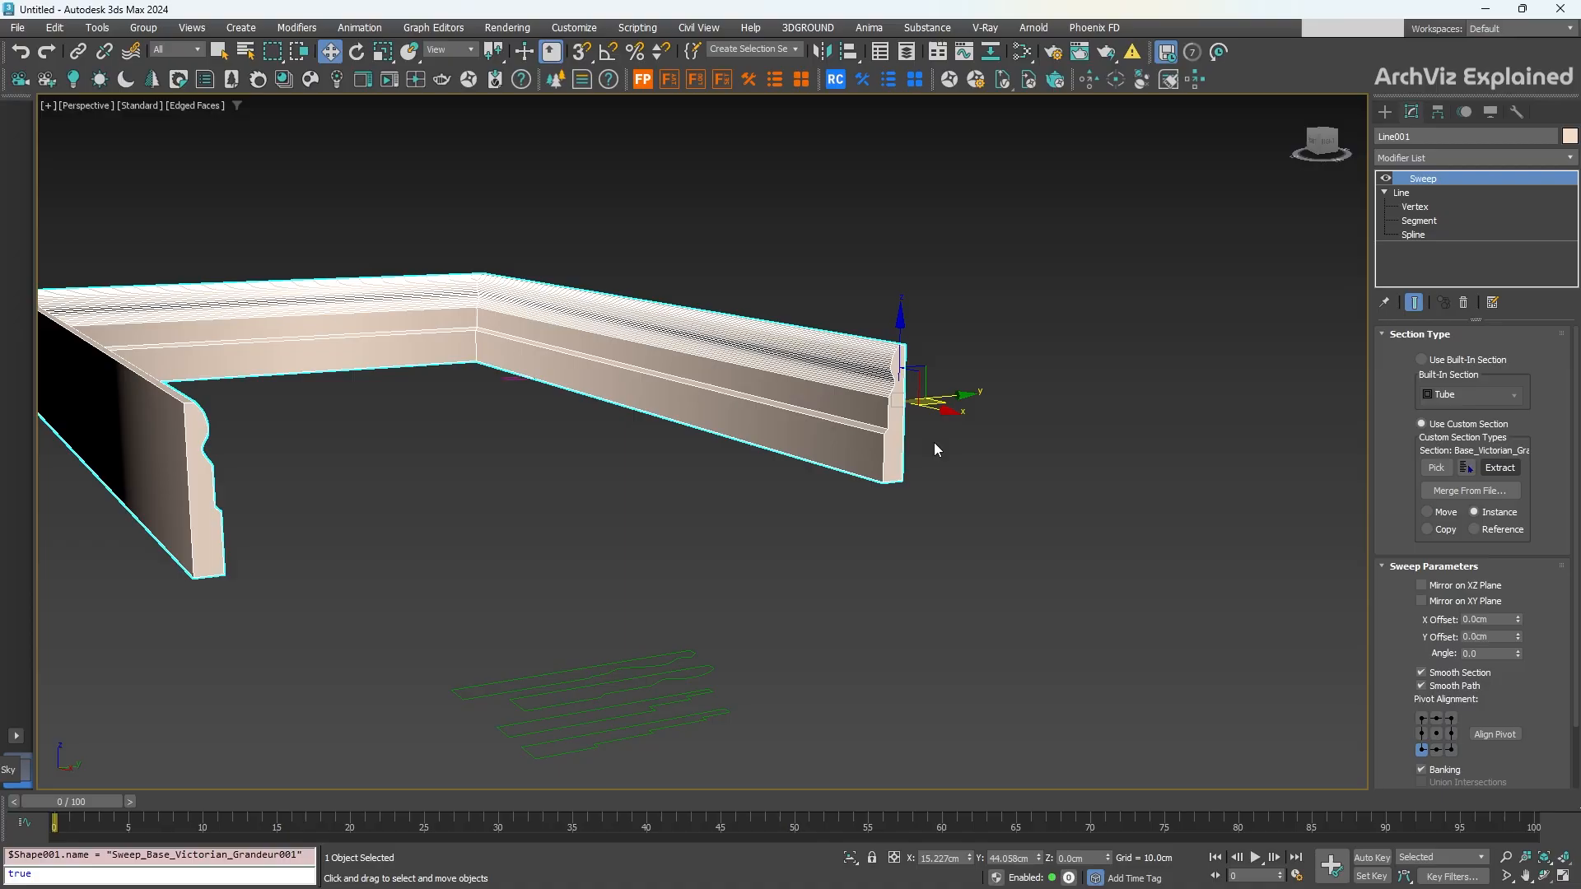
click(506, 379)
drag(616, 408, 790, 603)
alt+middle_drag(790, 603, 743, 503)
drag(743, 503, 965, 740)
middle_drag(1056, 721, 1030, 635)
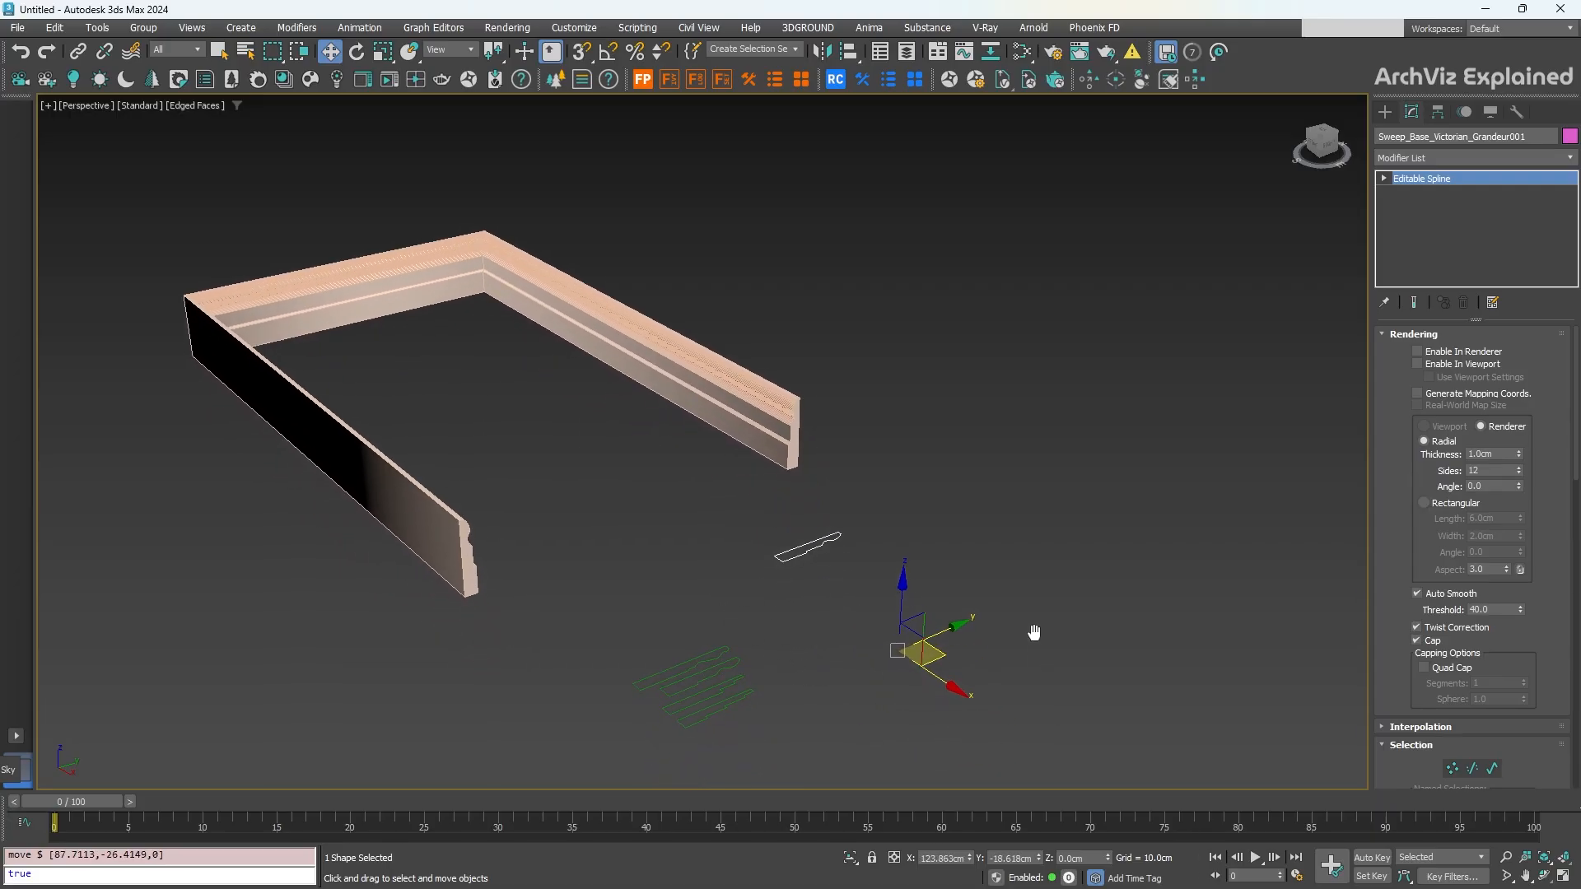
Step: Merge Crown_Classic_Roman_Ogee from Baseboard & Crown.max as Line001's sweep profile
click(787, 398)
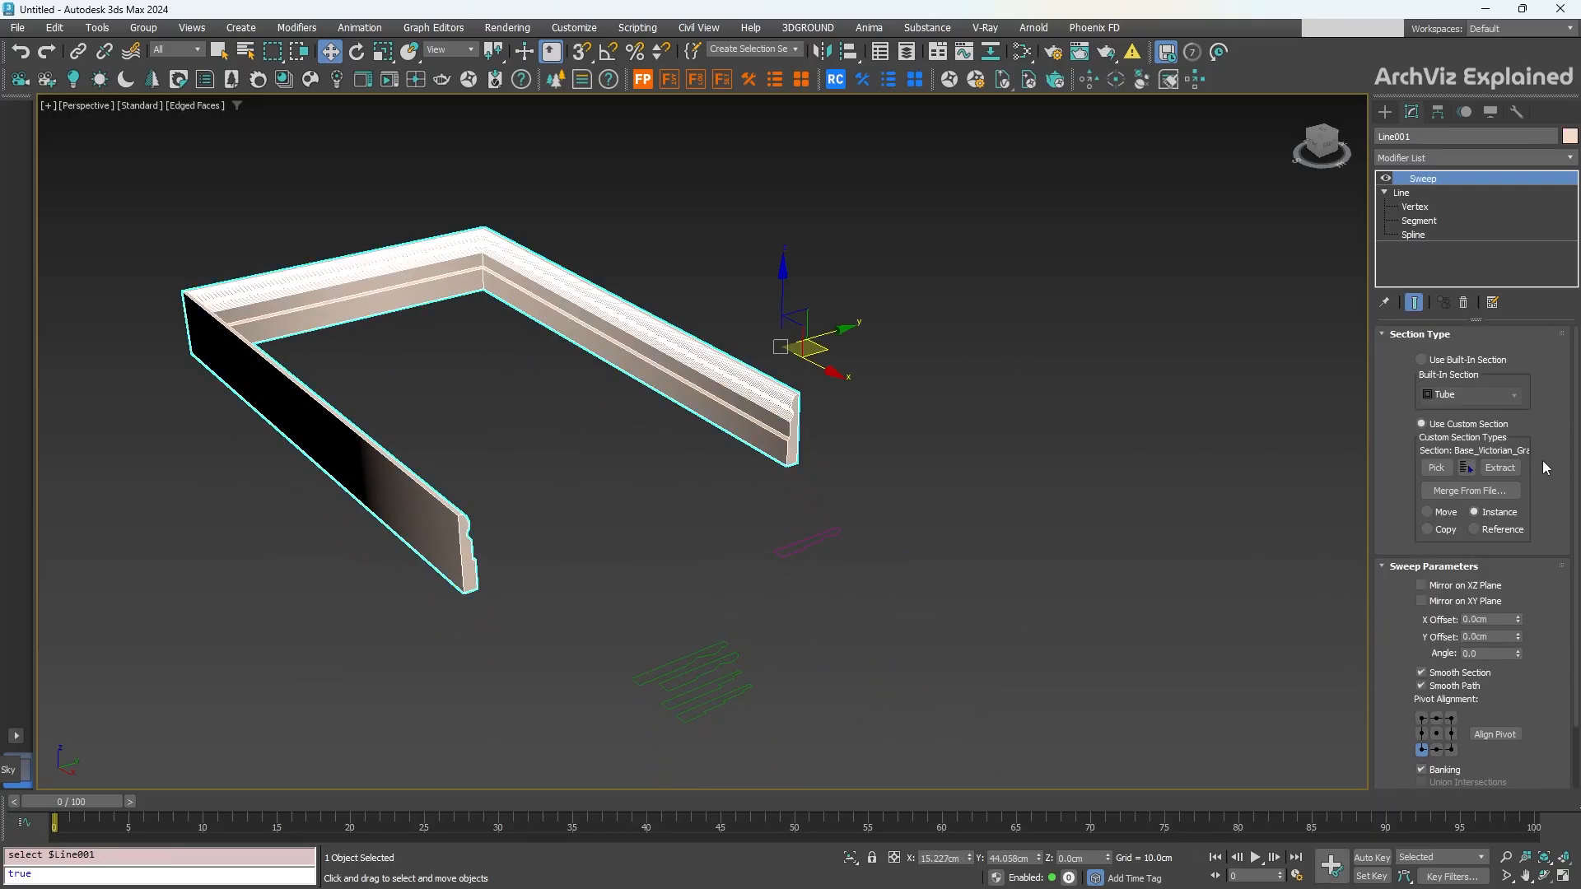
click(1469, 490)
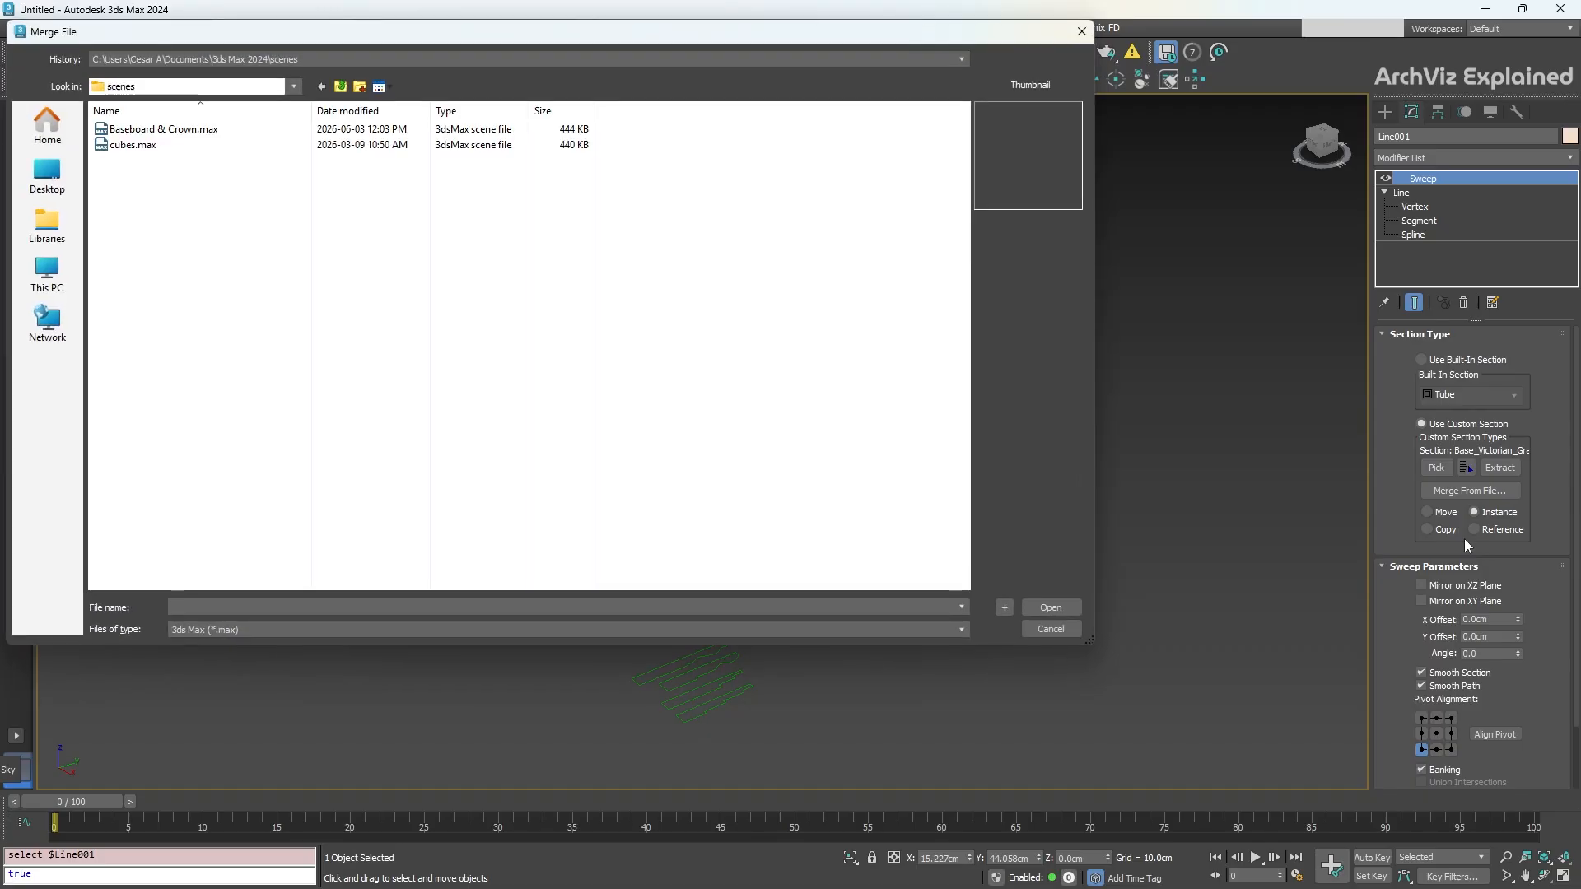
double_click(164, 129)
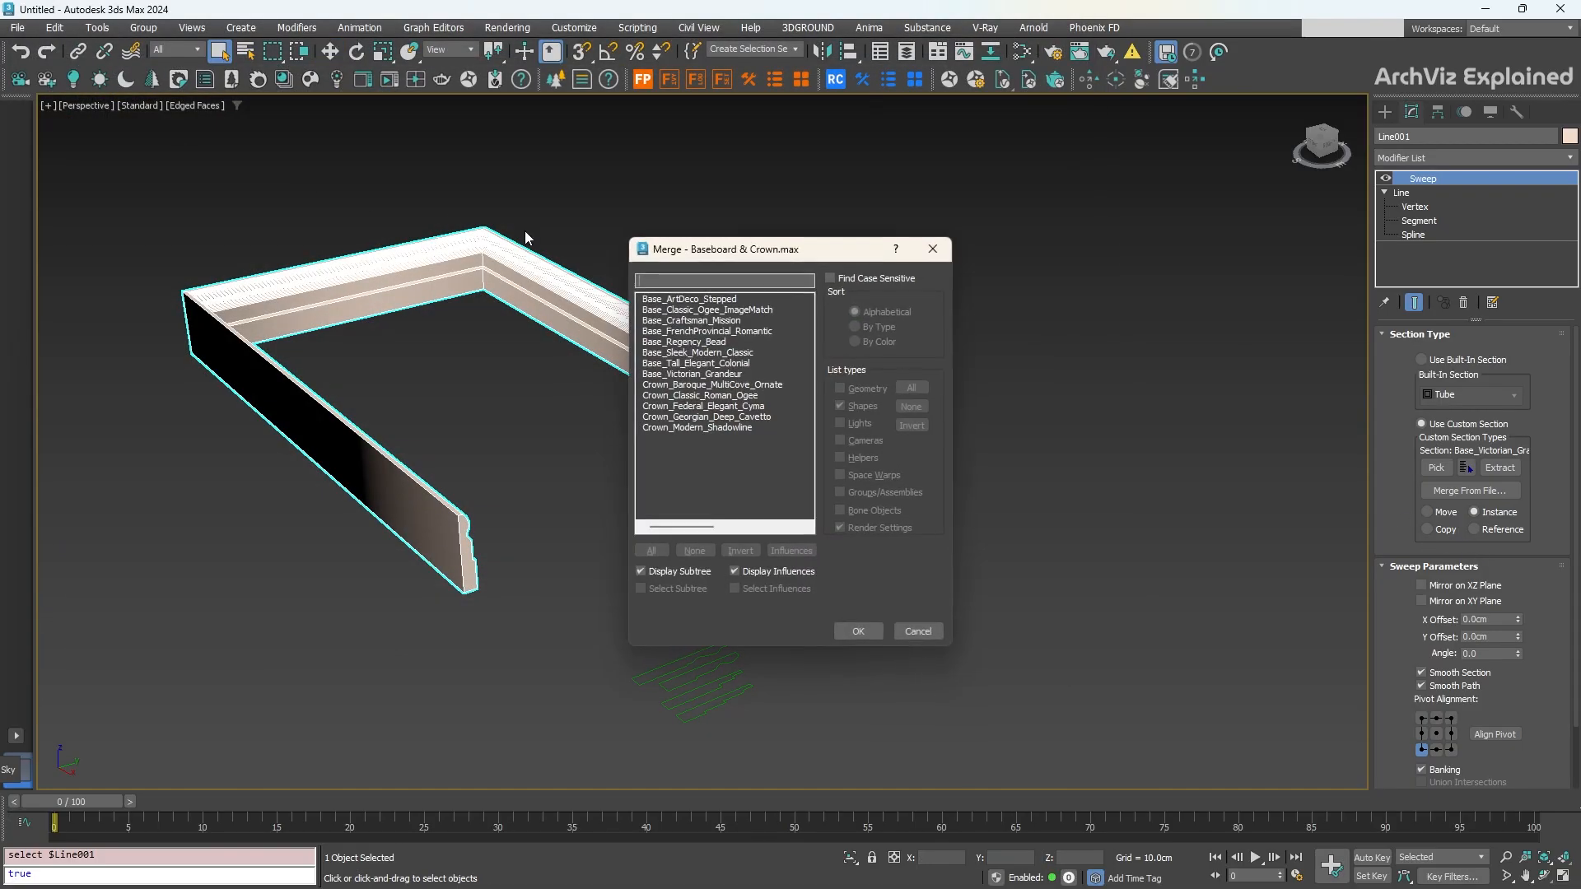
click(692, 301)
click(724, 427)
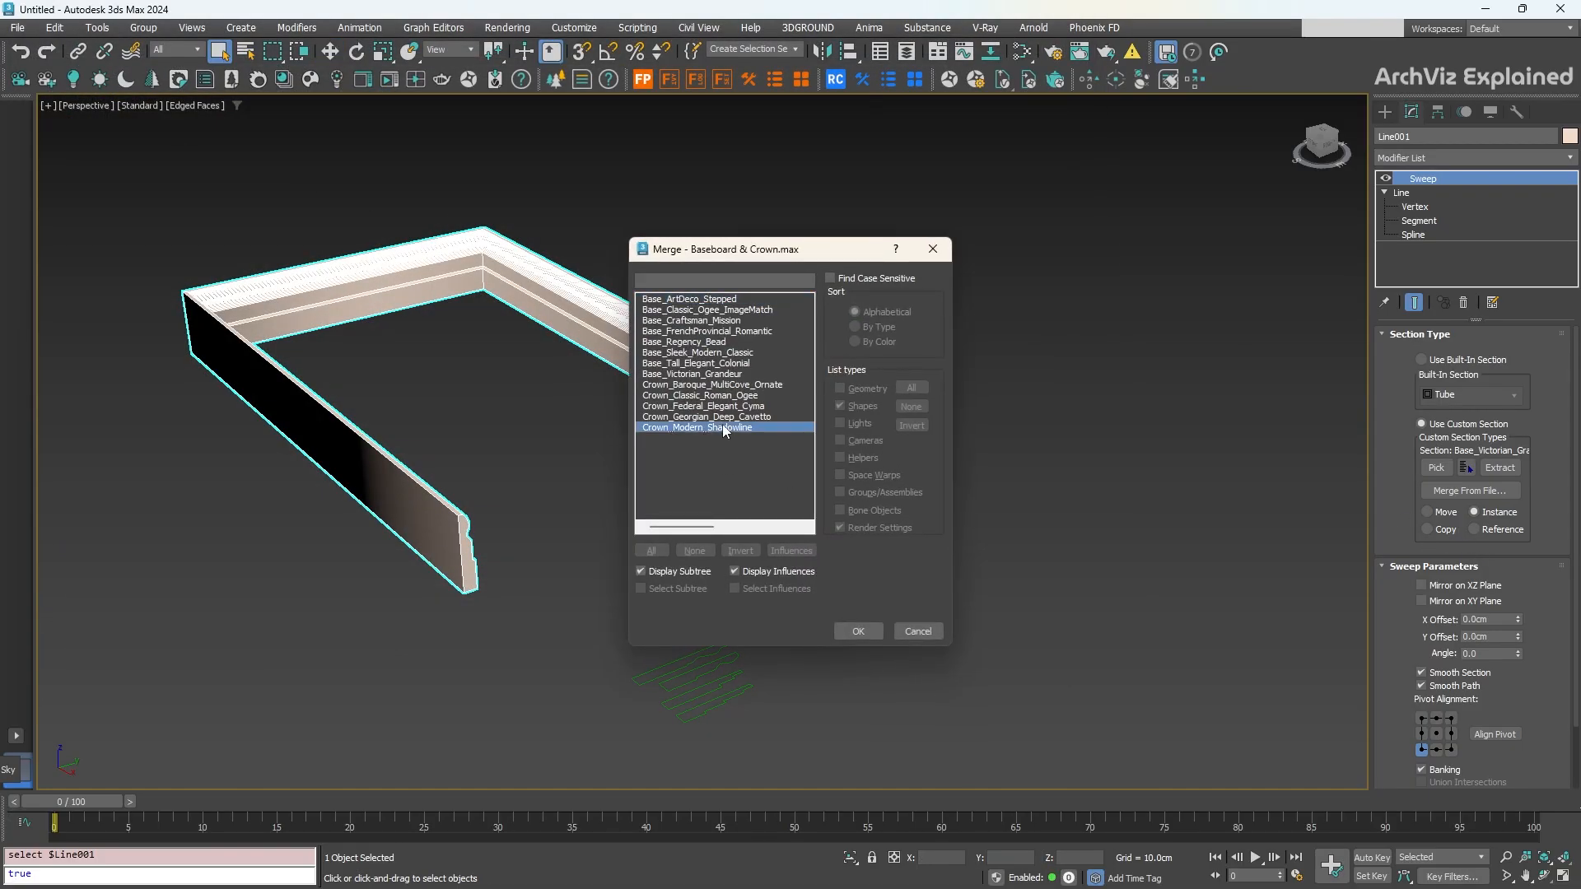
click(696, 345)
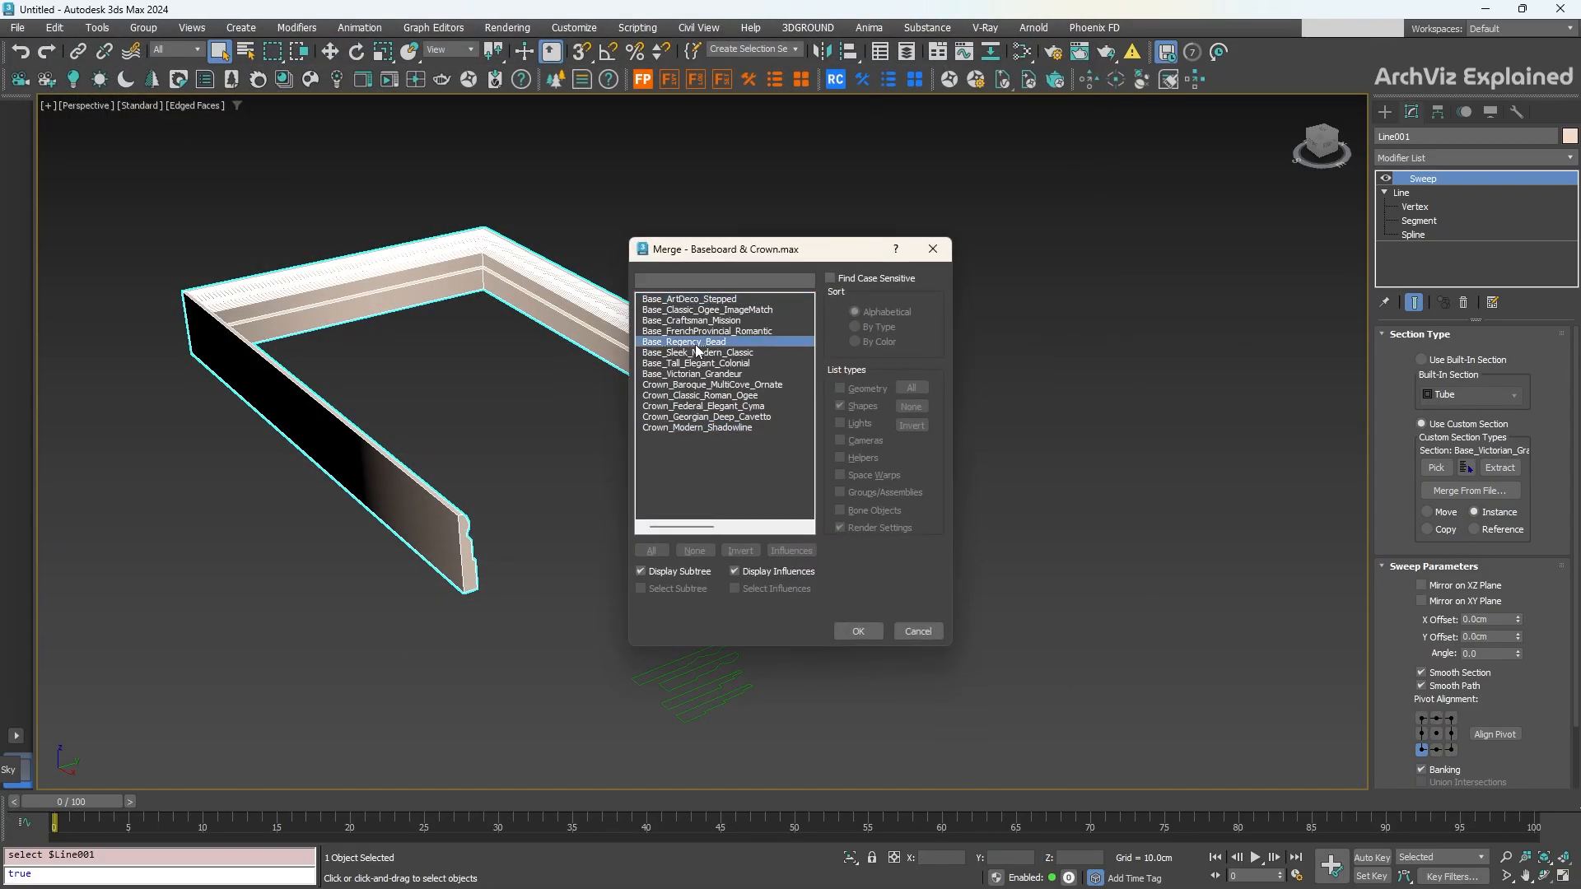
double_click(698, 395)
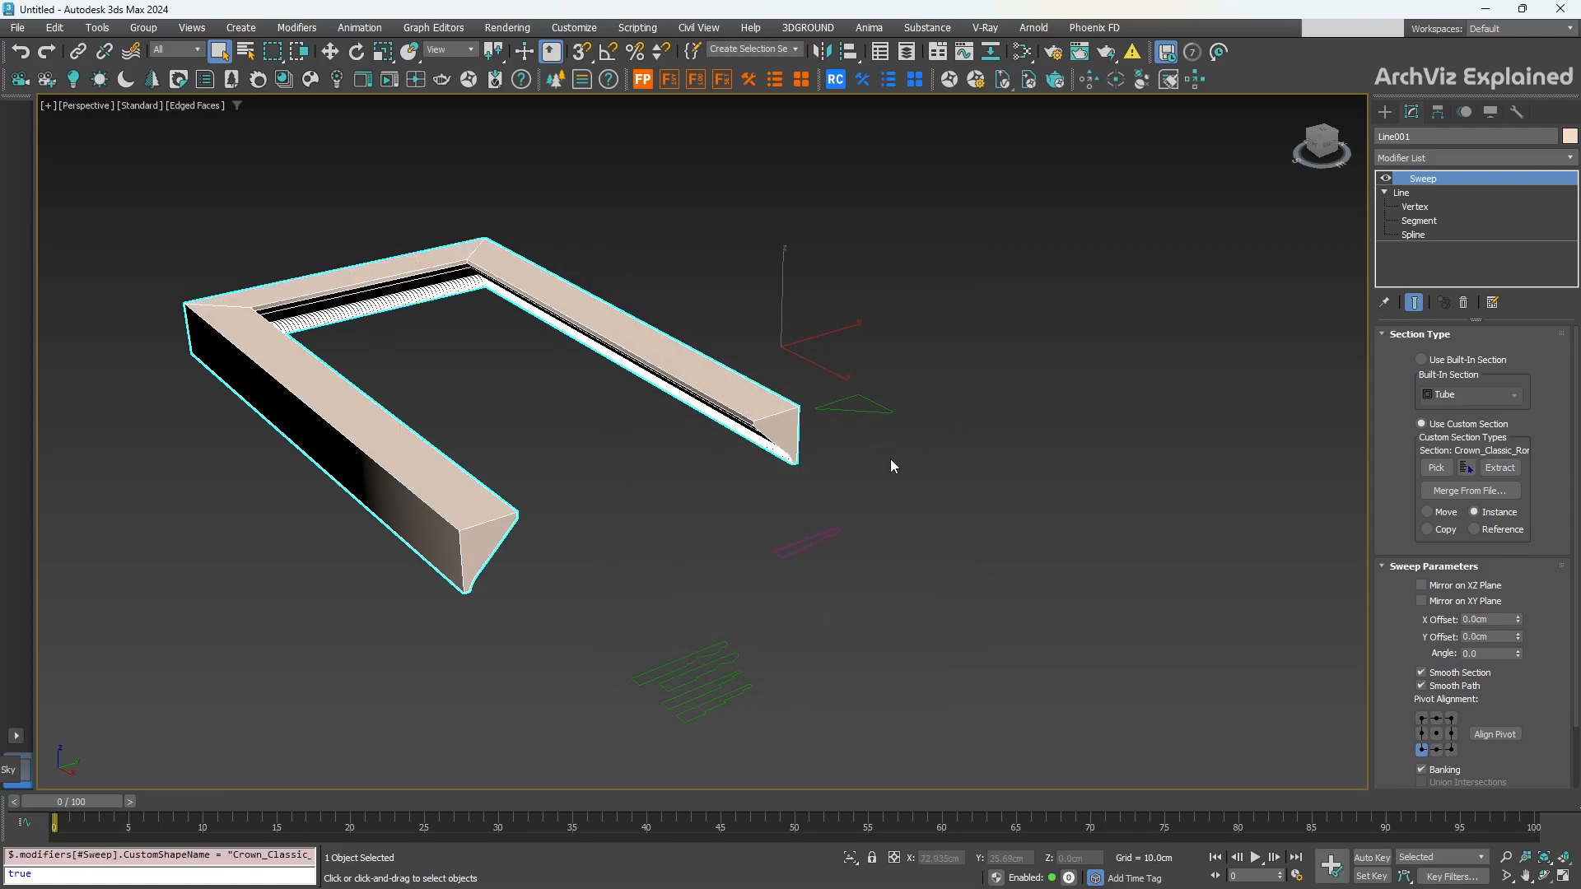
mouse_move(891, 459)
alt+middle_down()
mouse_move(879, 412)
mouse_move(869, 435)
mouse_move(885, 428)
alt+middle_up()
Step: Merge Crown_Modern_Shadowline from Baseboard & Crown.max as the sweep profile
click(1471, 470)
click(1472, 491)
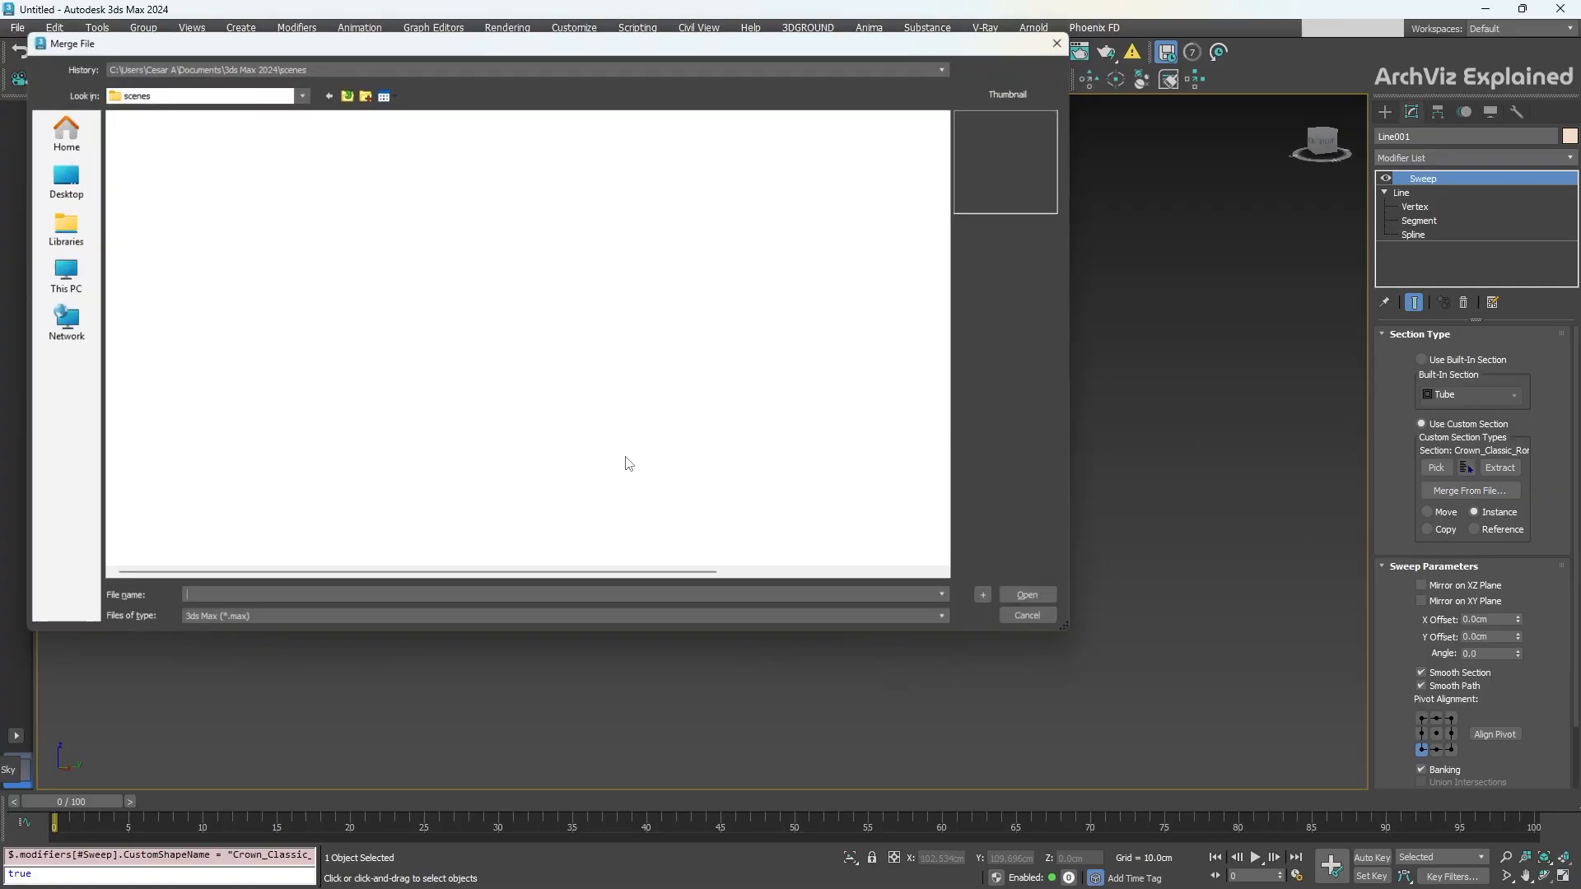
double_click(206, 129)
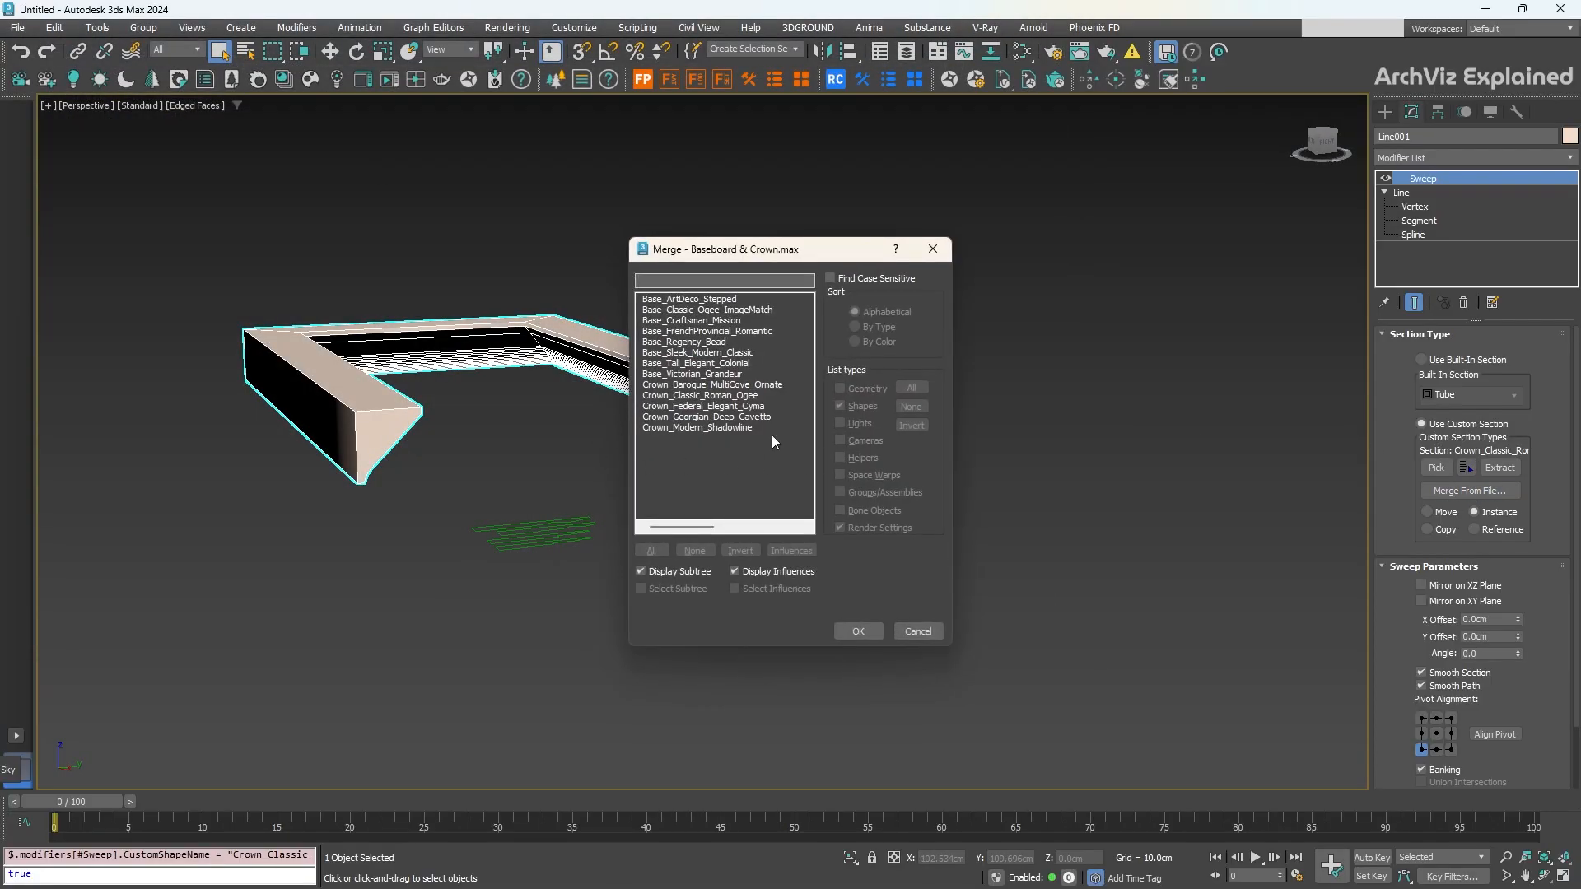
double_click(692, 427)
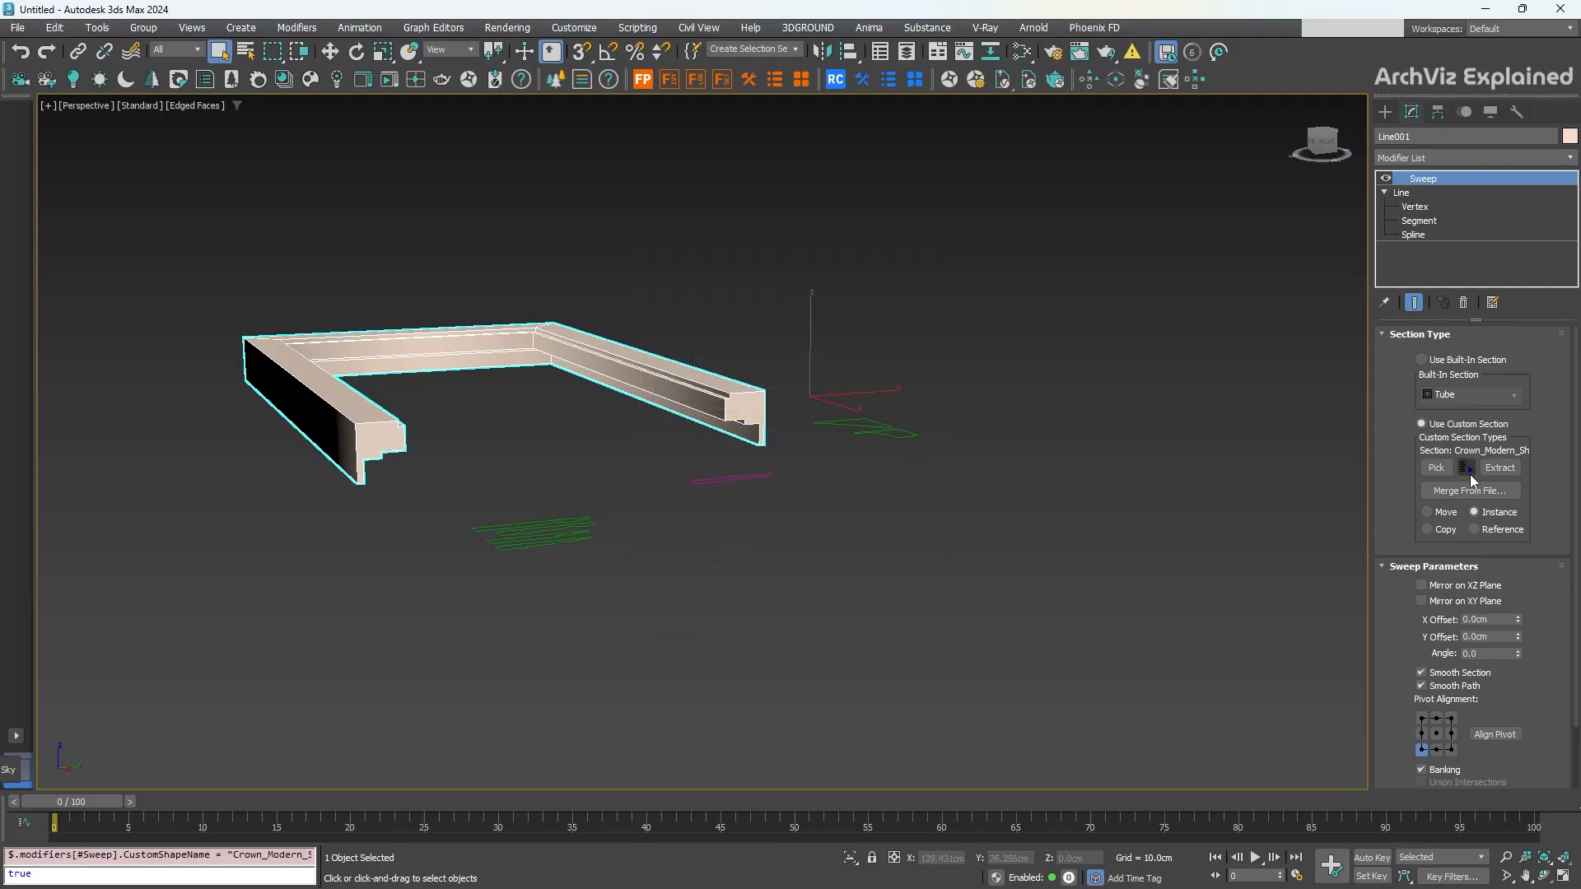
Step: Try merging Crown_Baroque_MultiCove_Ornate, cancelling at the duplicate-name prompt
click(1470, 491)
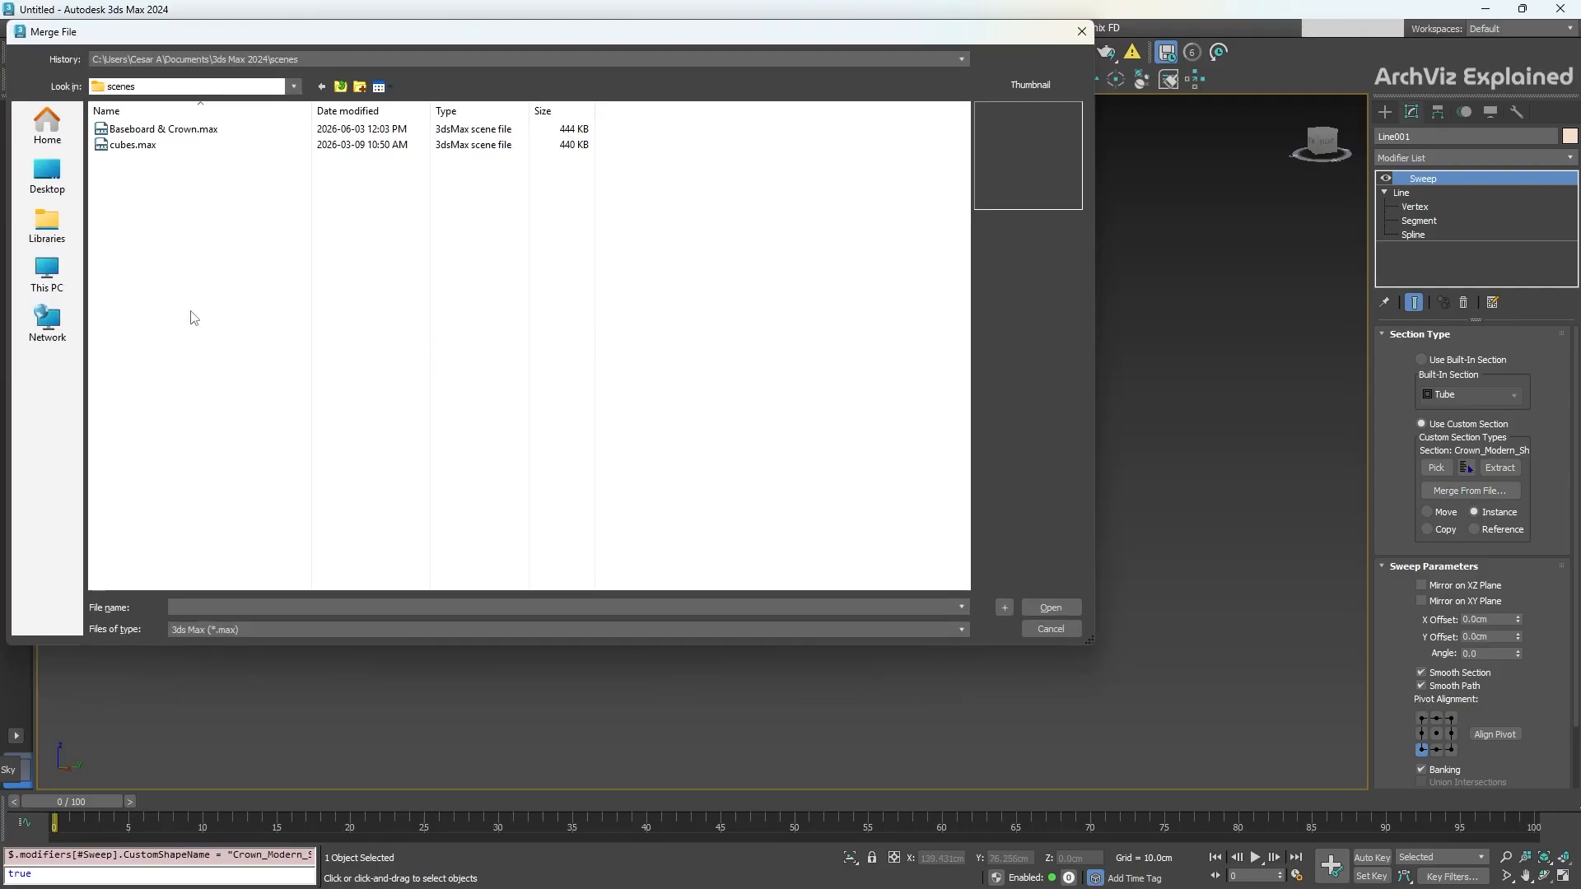
double_click(156, 130)
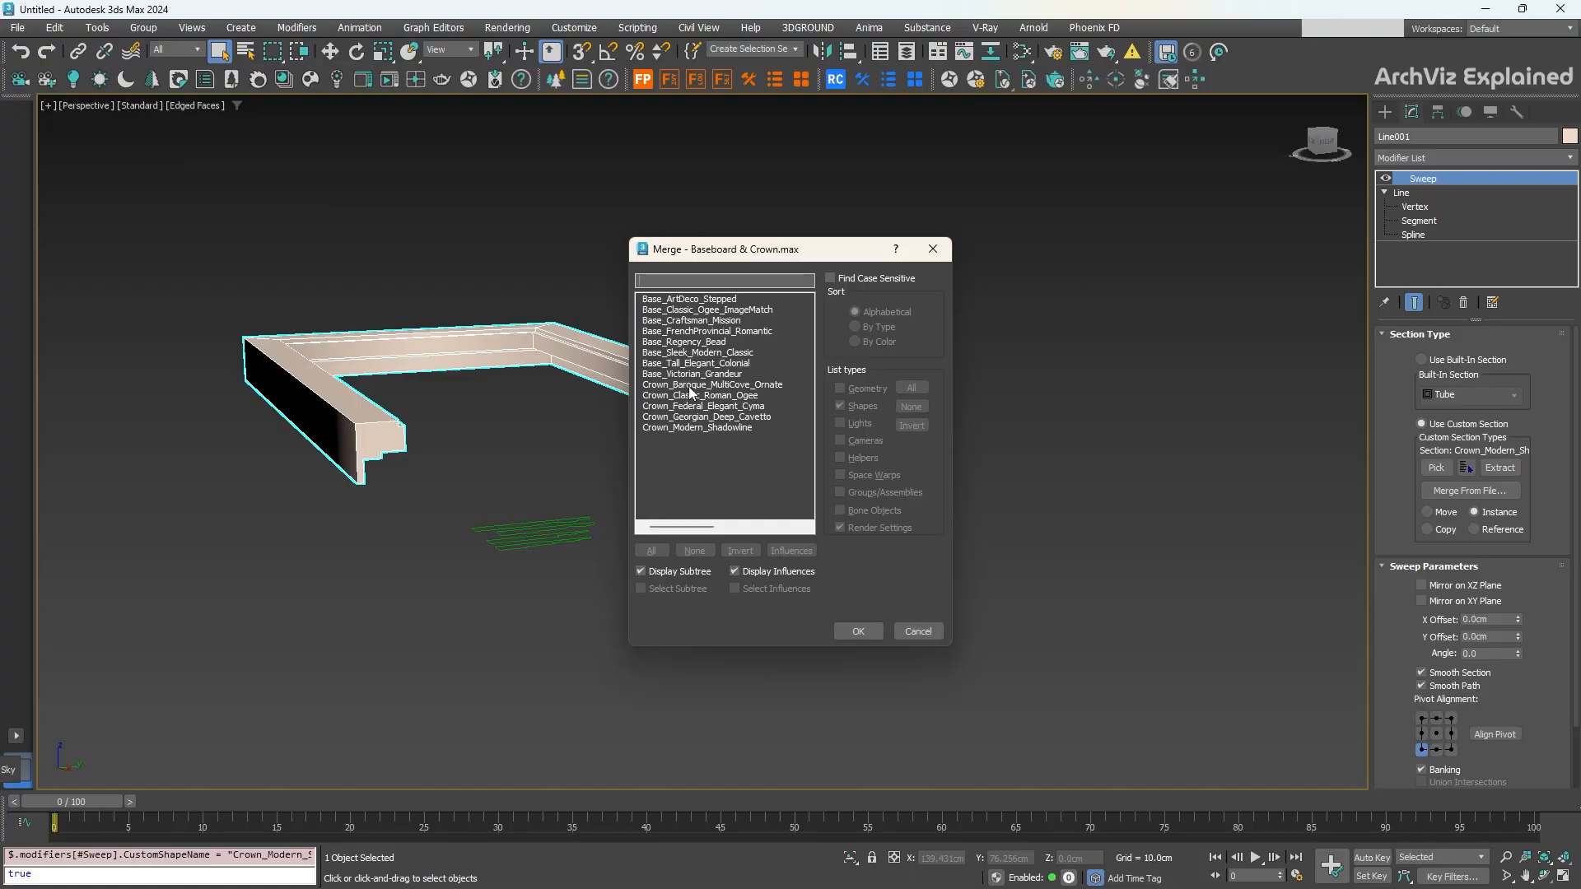
click(690, 385)
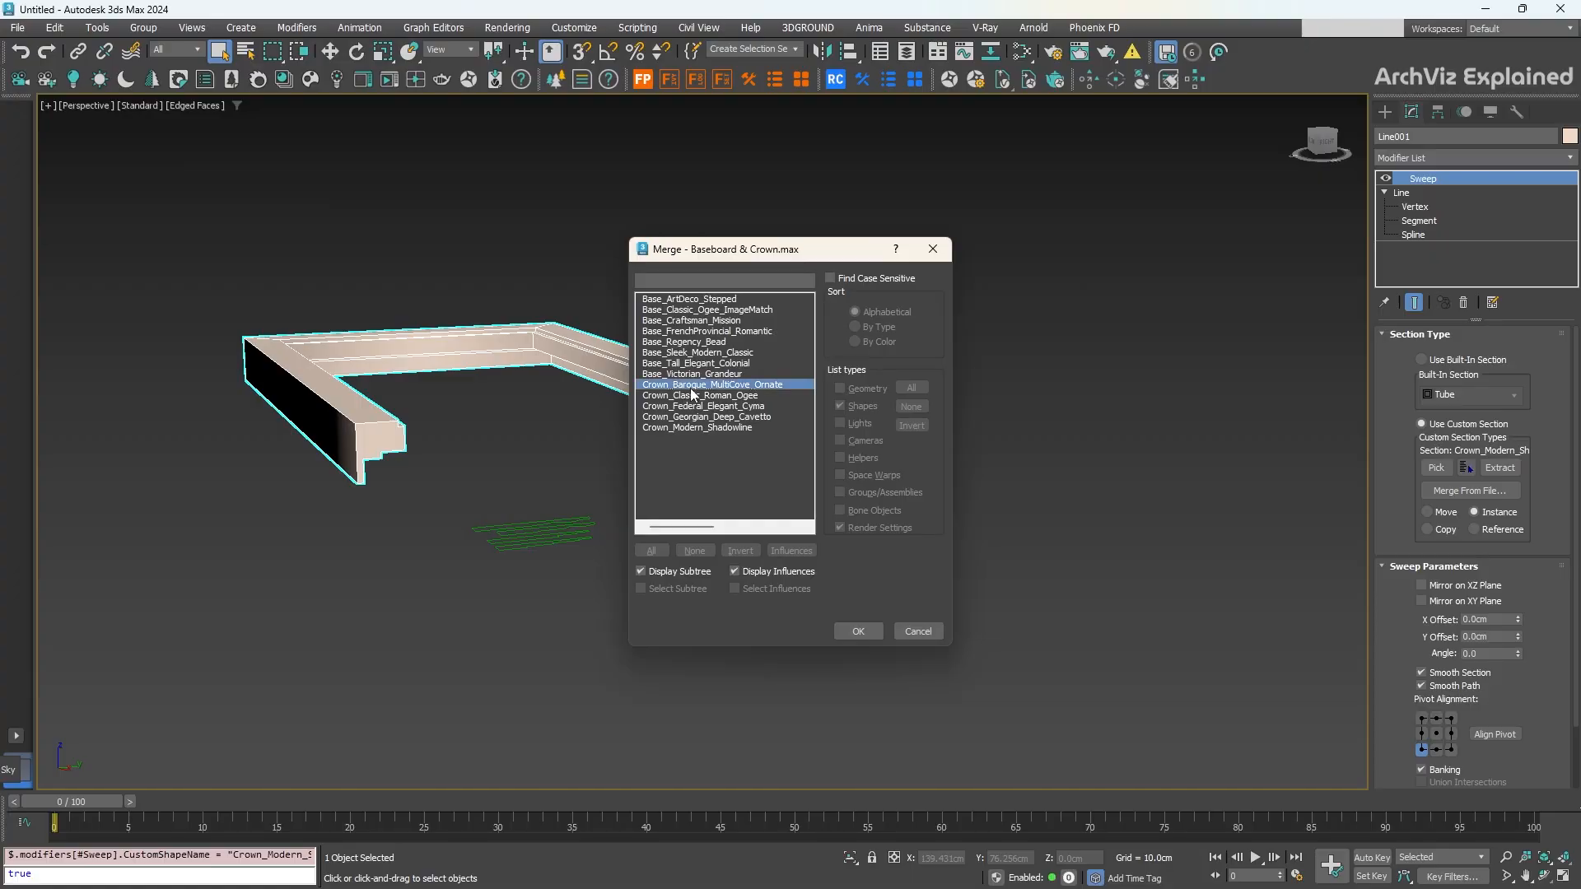
double_click(691, 374)
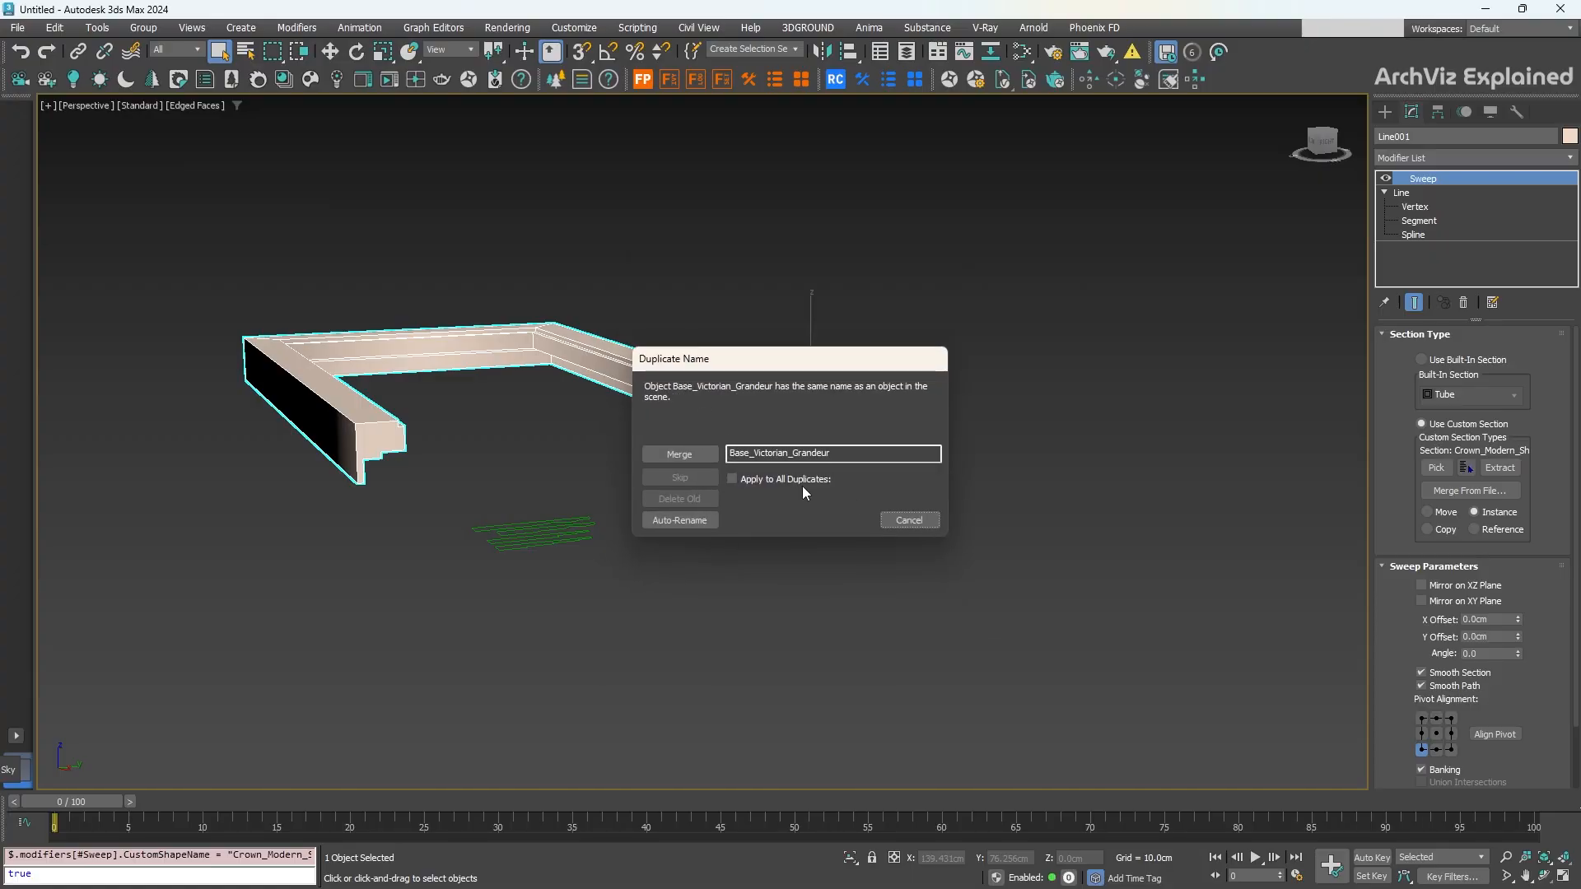
click(909, 520)
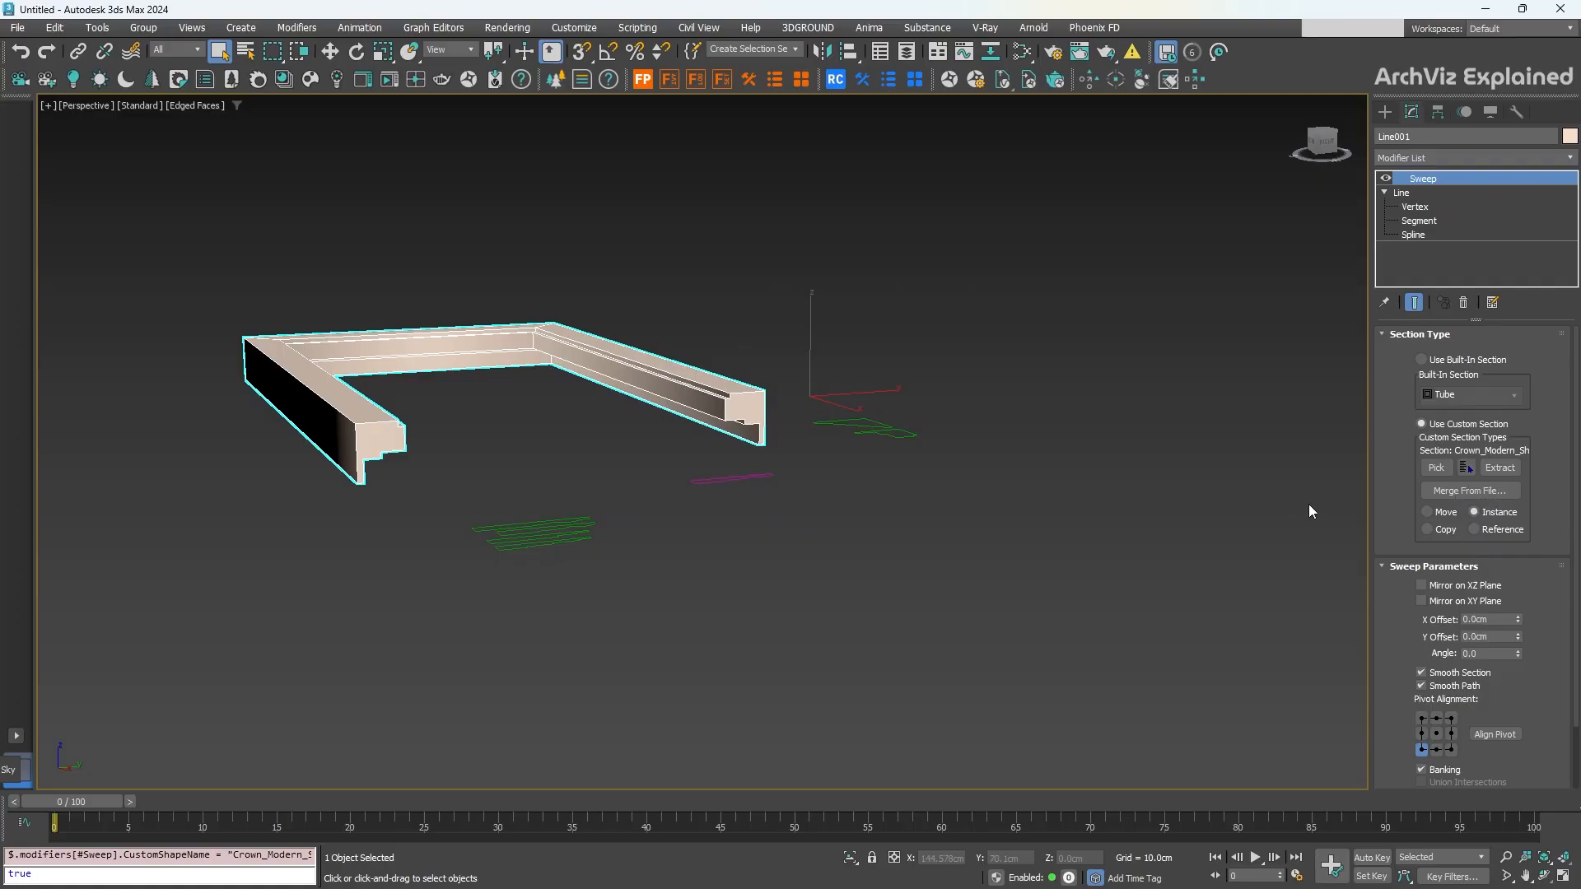
Step: Merge Crown_Georgian_Deep_Cavetto from Baseboard & Crown.max, giving a deep cove crown molding
click(1472, 491)
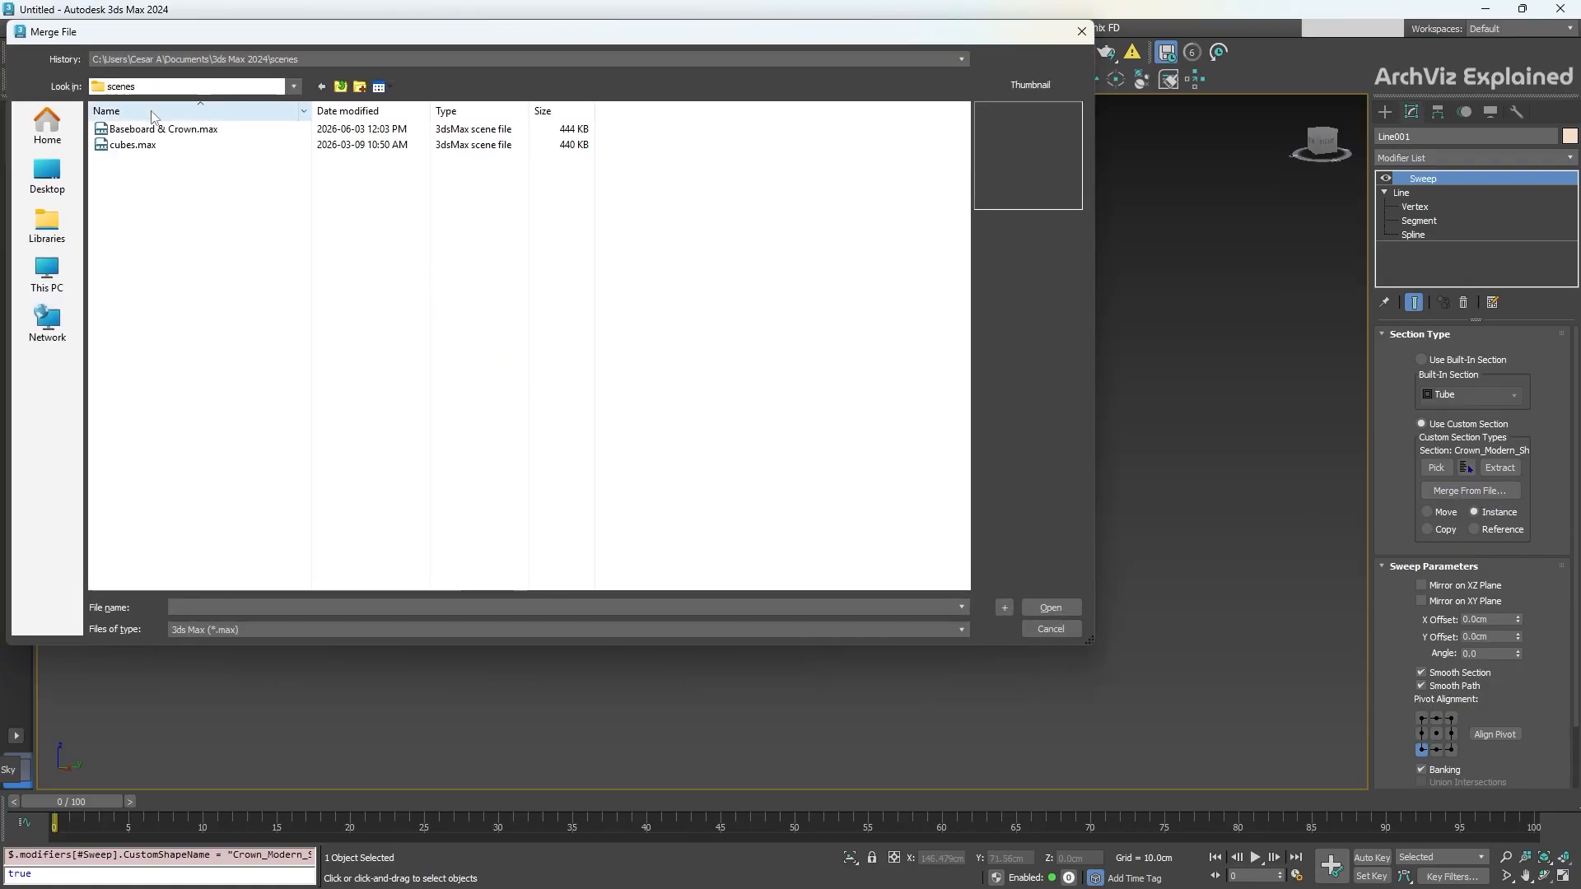
click(160, 130)
double_click(160, 131)
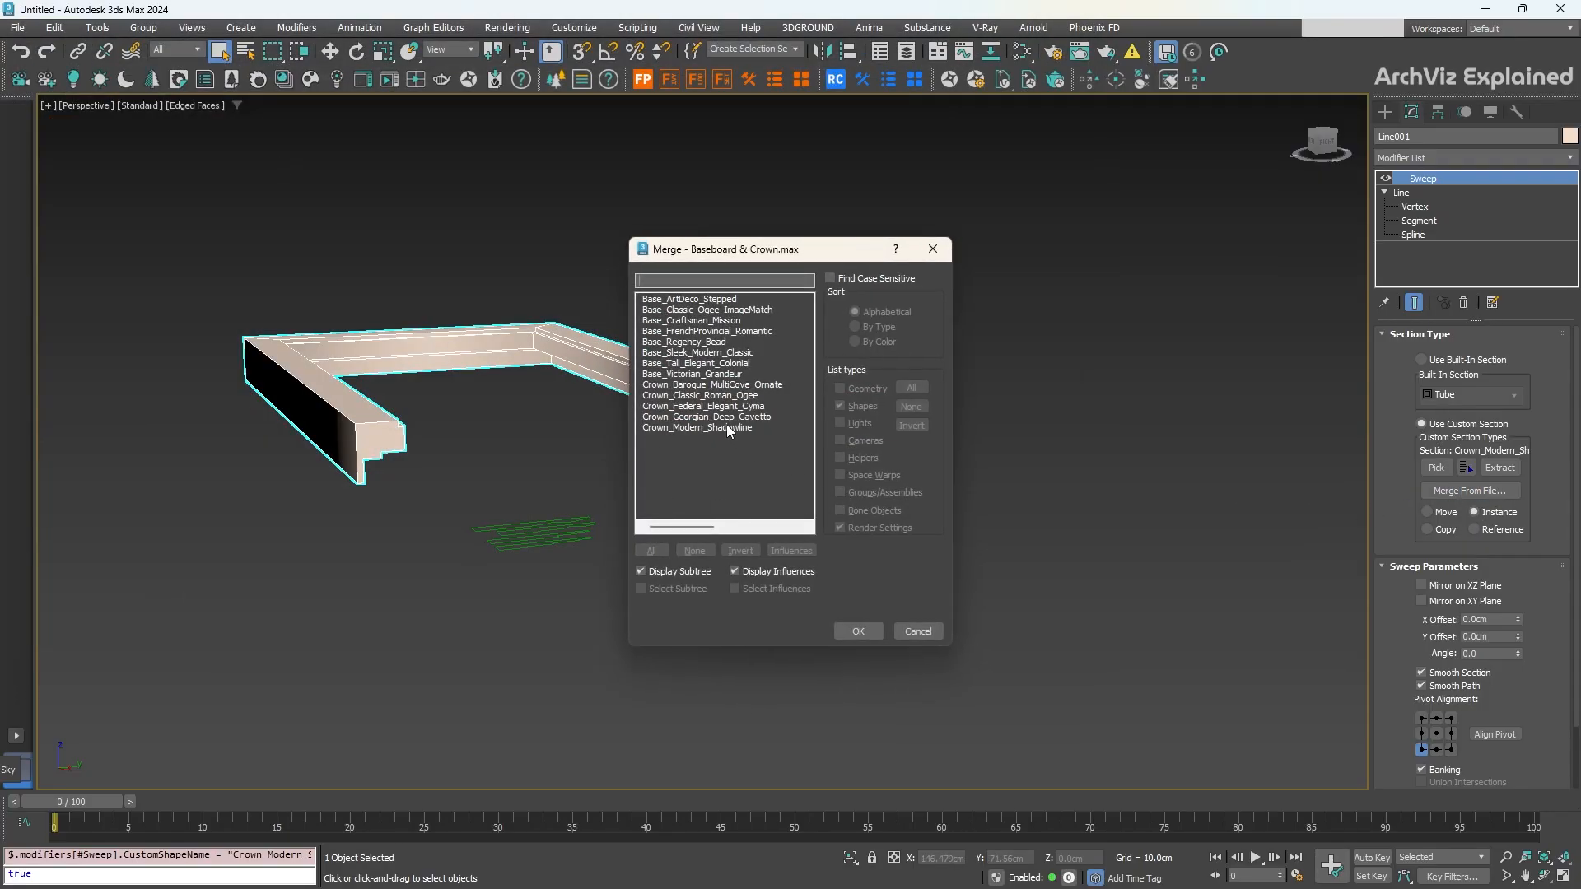
double_click(707, 417)
scroll(704, 421, up, 3)
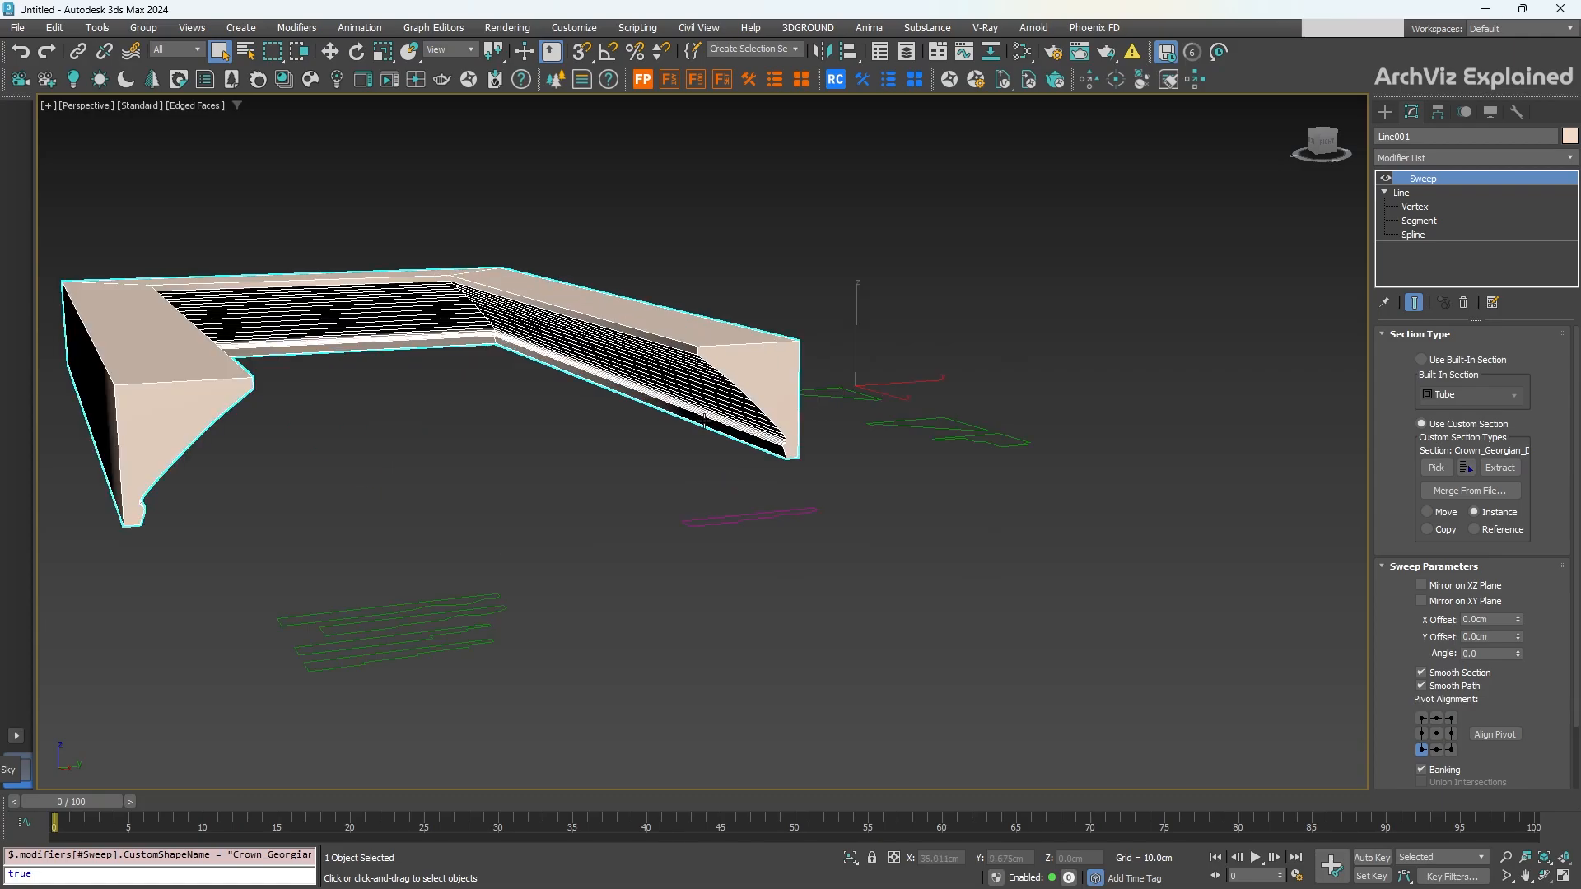
middle_drag(704, 421, 883, 421)
scroll(920, 428, up, 2)
scroll(918, 424, down, 3)
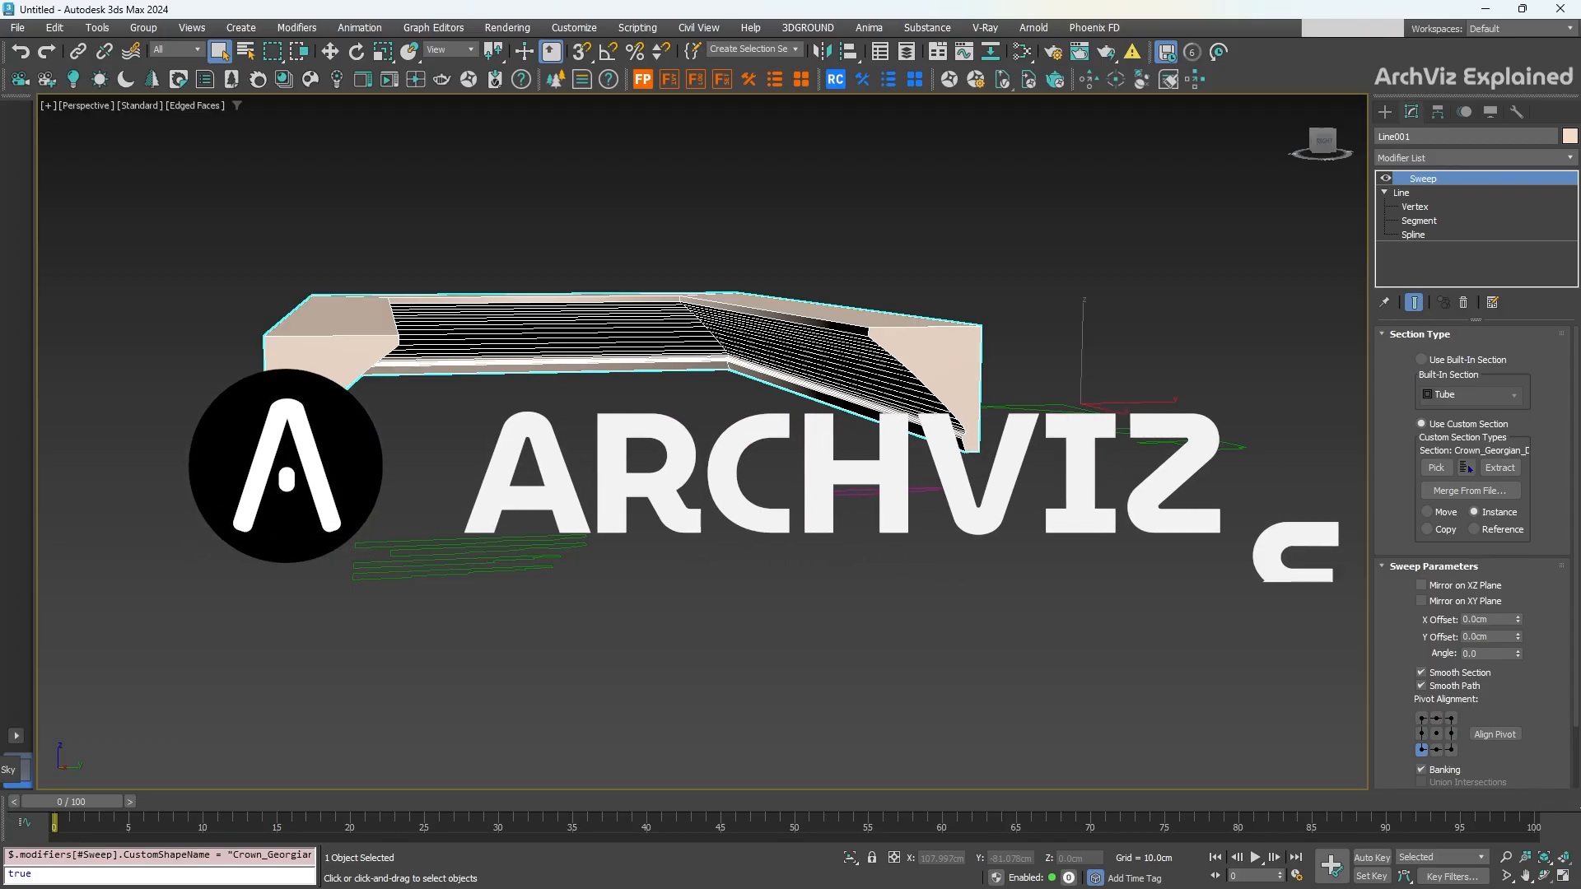
Step: Pick the Base_Craftsman_Mission spline in the viewport as the Sweep's section
click(1436, 468)
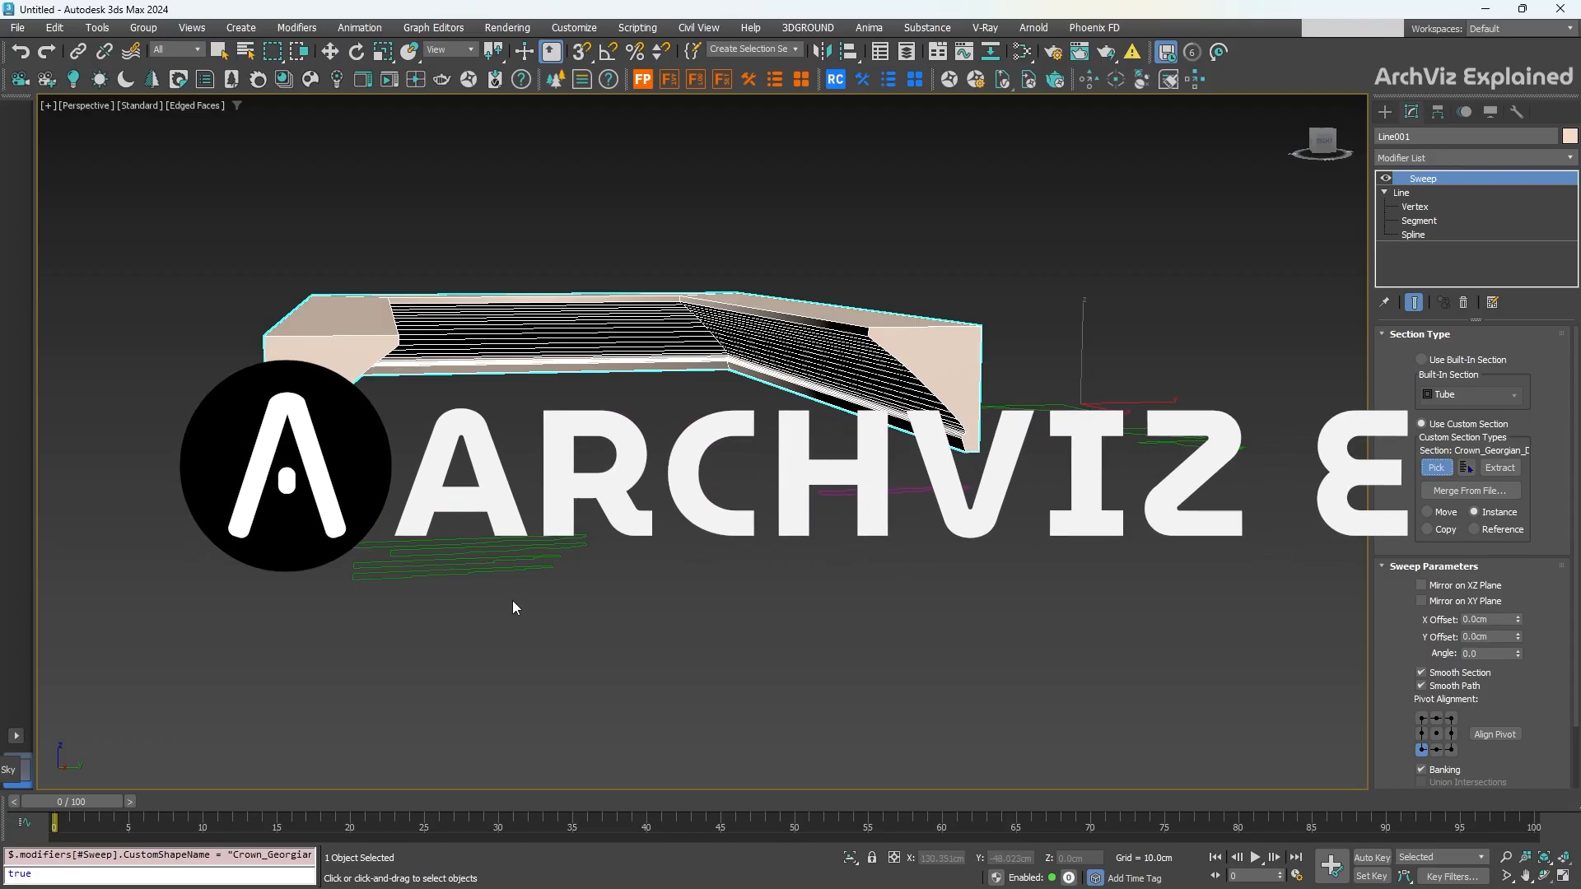
click(536, 561)
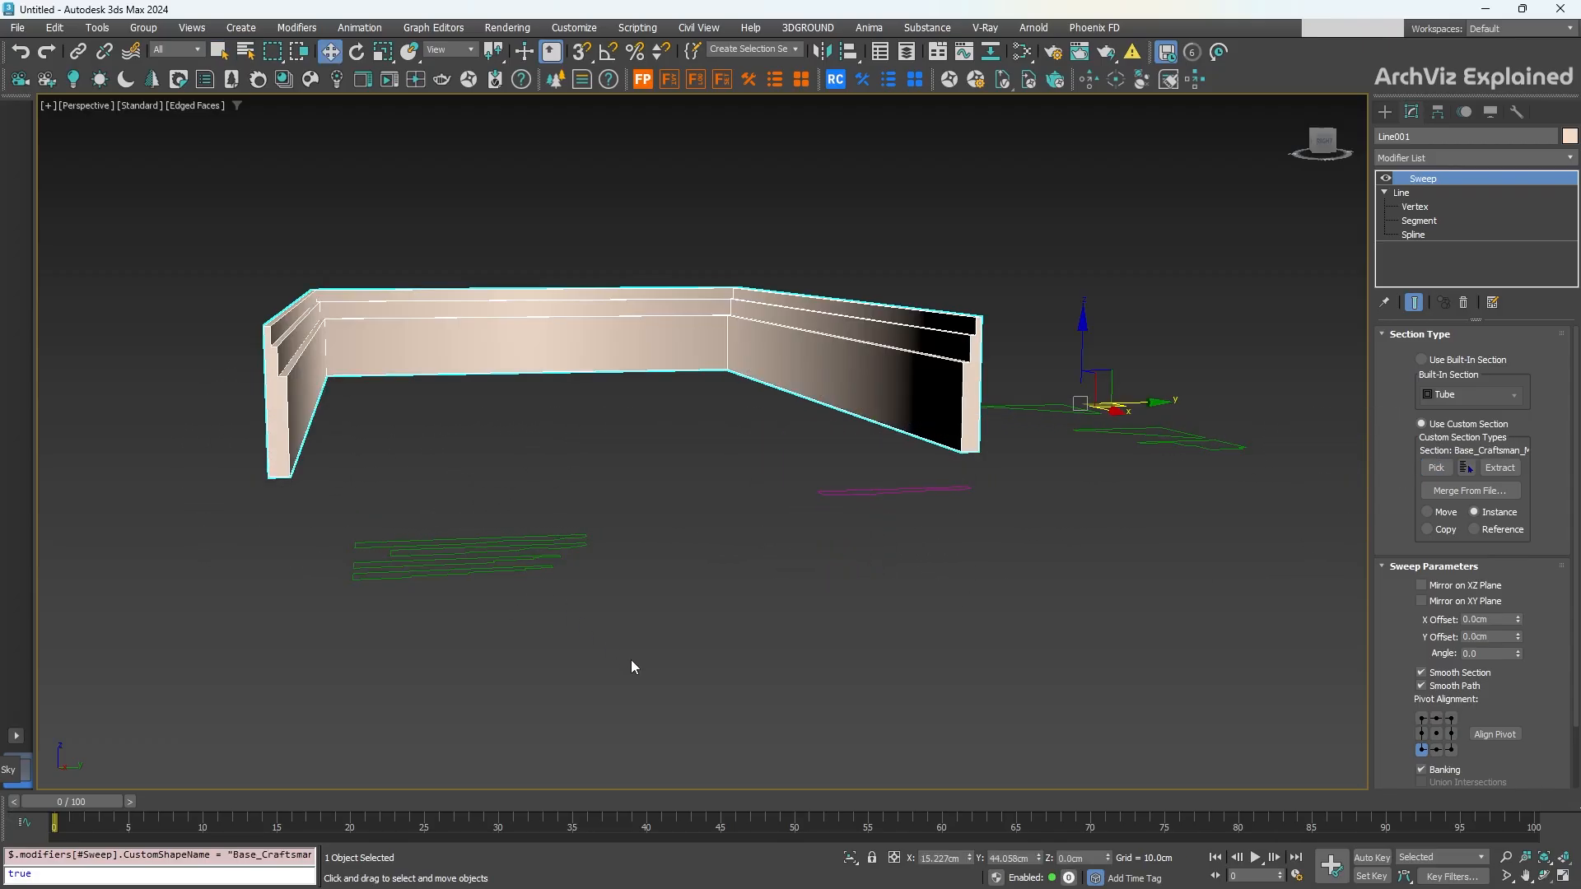